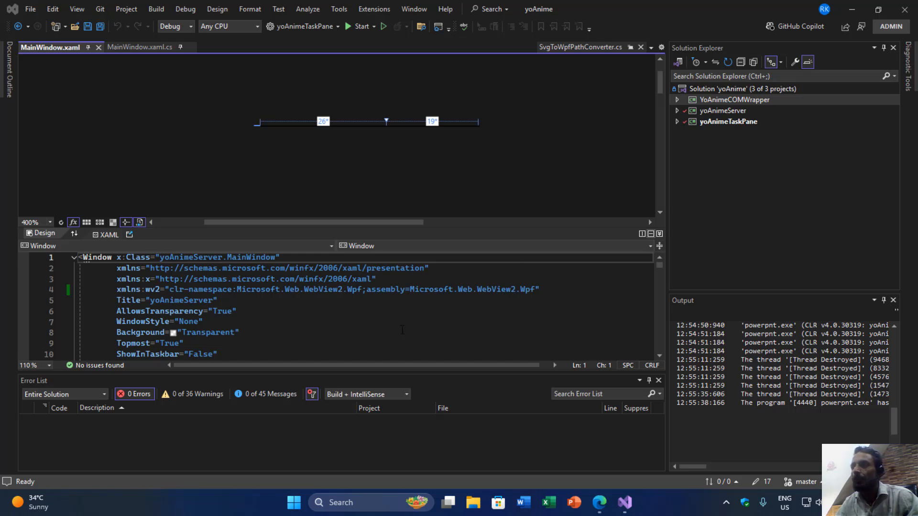
Review the three projects in the yoAnime solution, the startup project choices and the yoAnimeServer project file
left_click(724, 89)
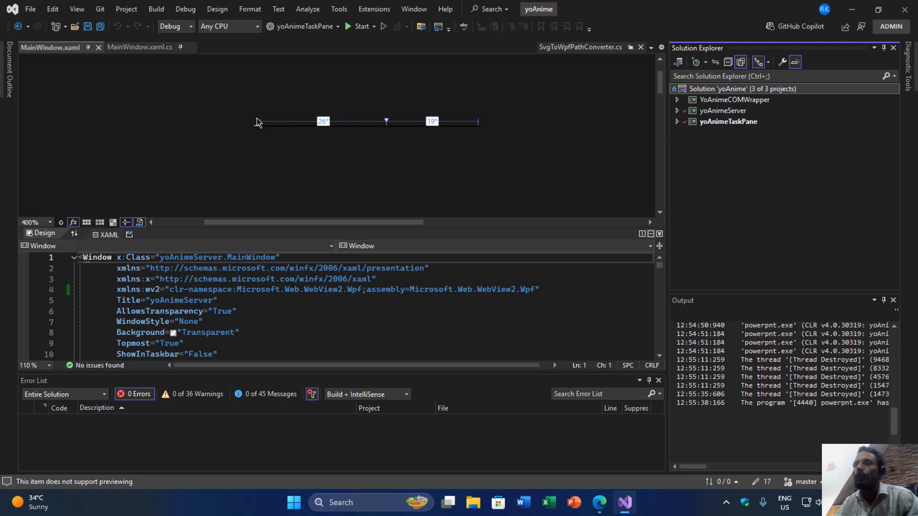
left_click(338, 26)
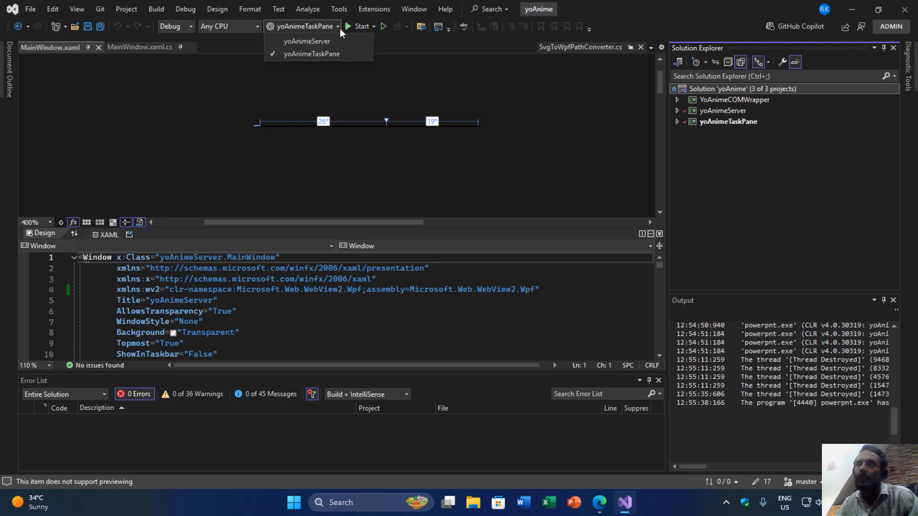
left_click(741, 159)
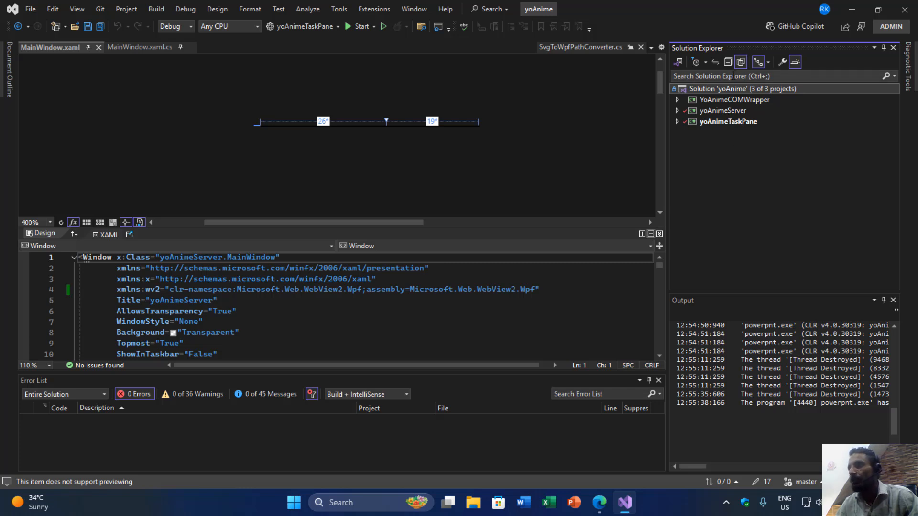
left_click(711, 112)
left_click(708, 122)
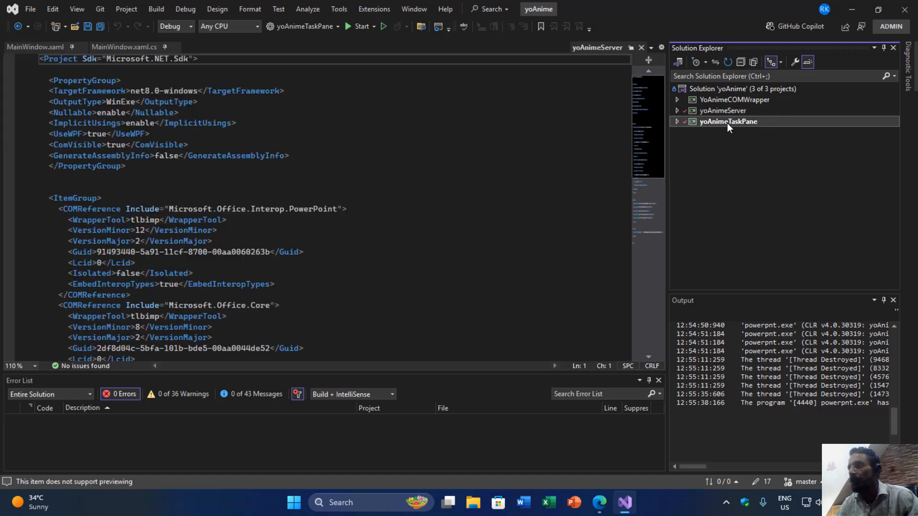
left_click(706, 110)
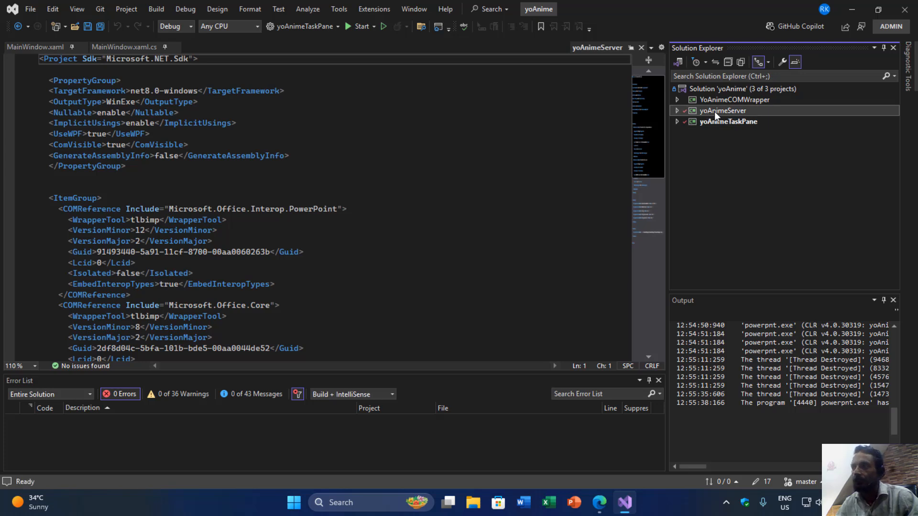
left_click(714, 102)
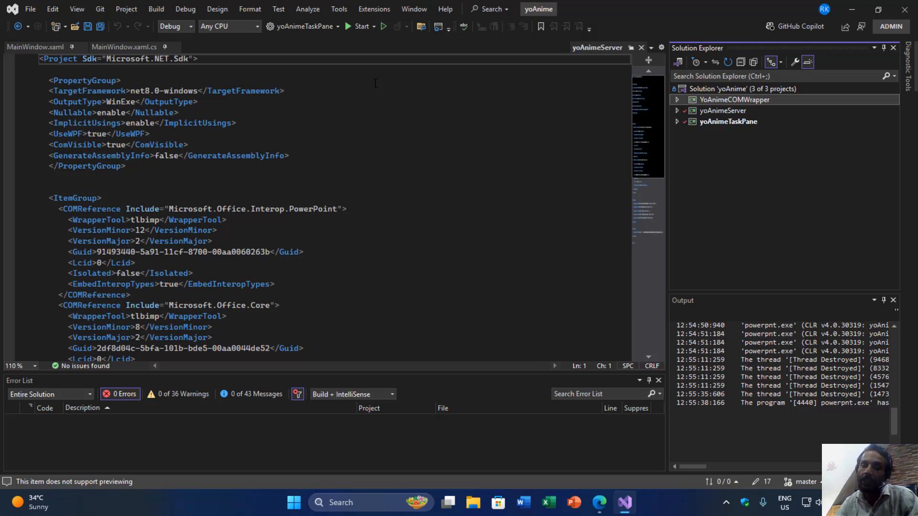
Run the yoAnimeTaskPane project and create a blank presentation in PowerPoint
left_click(360, 26)
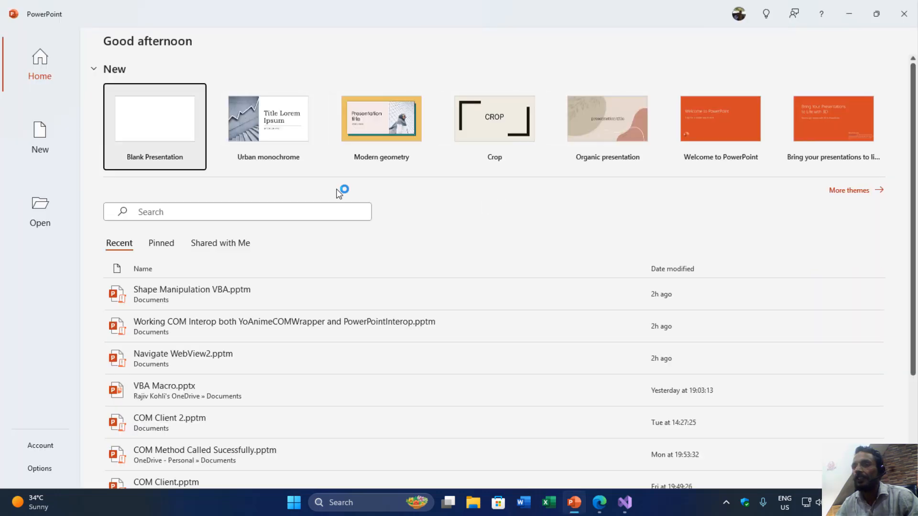
left_click(168, 122)
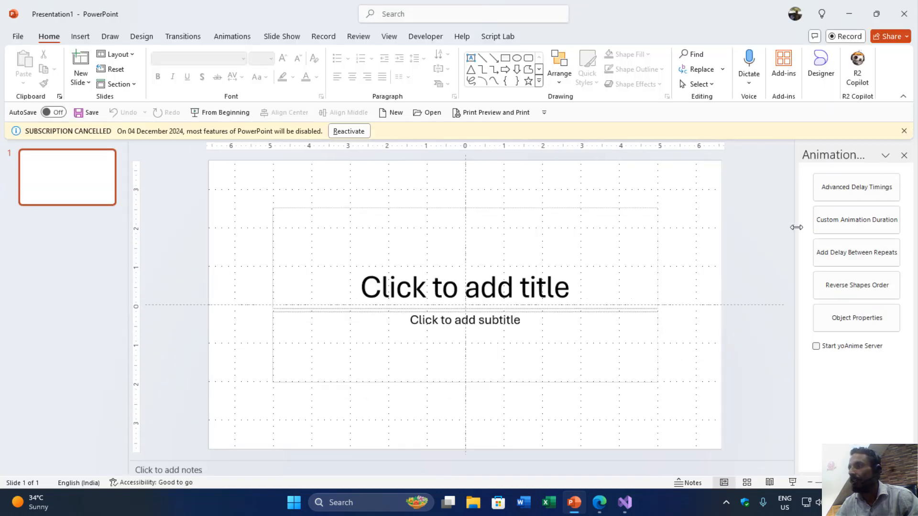
Widen the Animation Tools pane and dismiss the subscription notice
left_click_drag(796, 227, 744, 227)
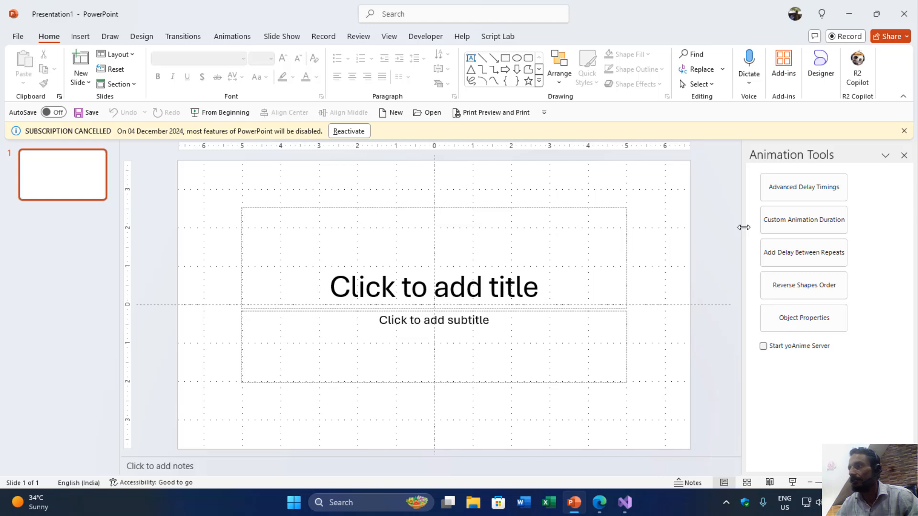
left_click(904, 131)
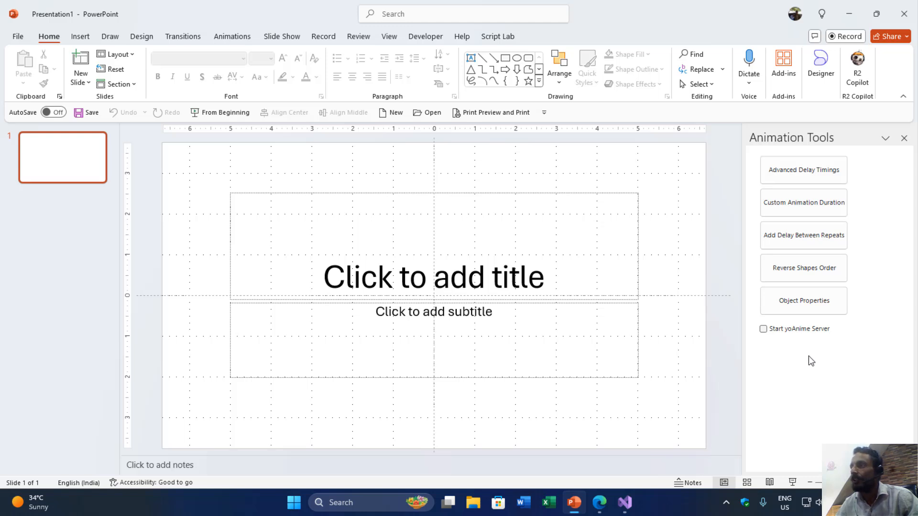
left_click(790, 68)
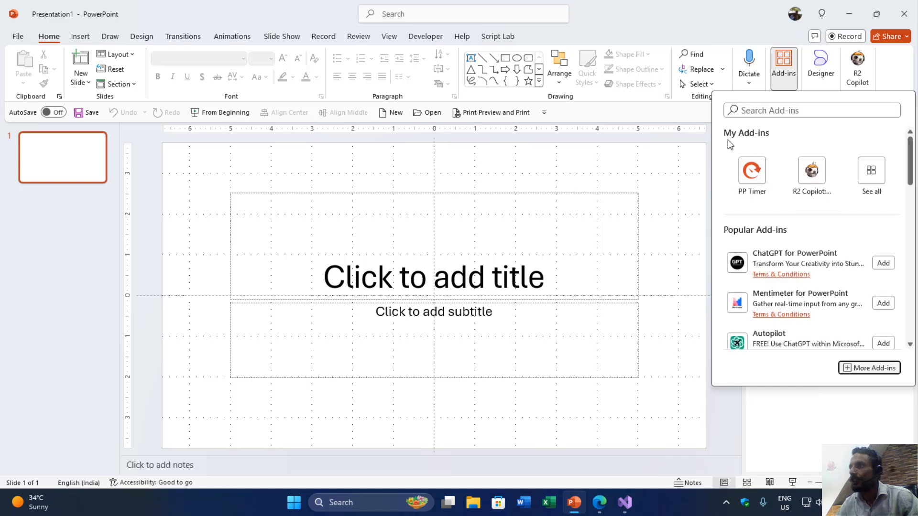
left_click(636, 164)
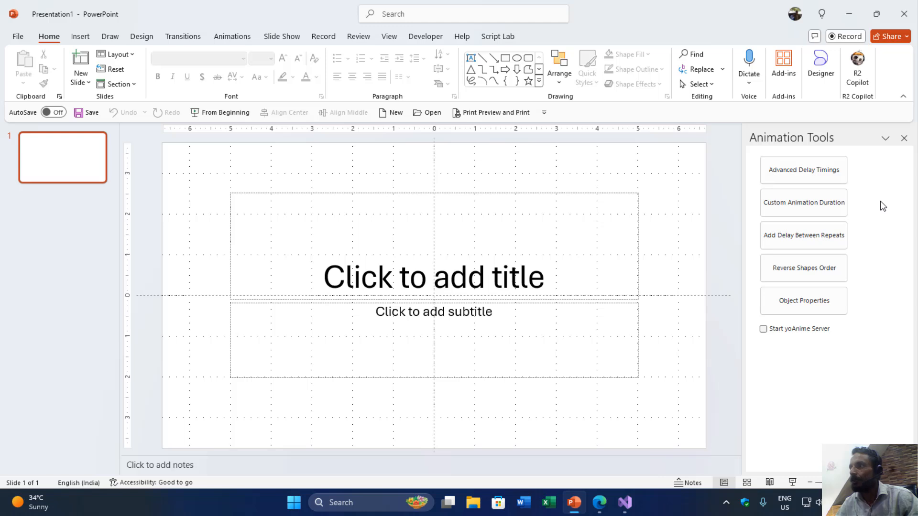
Switch the slide to the Blank layout and insert a 1" by 1" rectangle just left of and above the slide centre
left_click(127, 57)
left_click(128, 210)
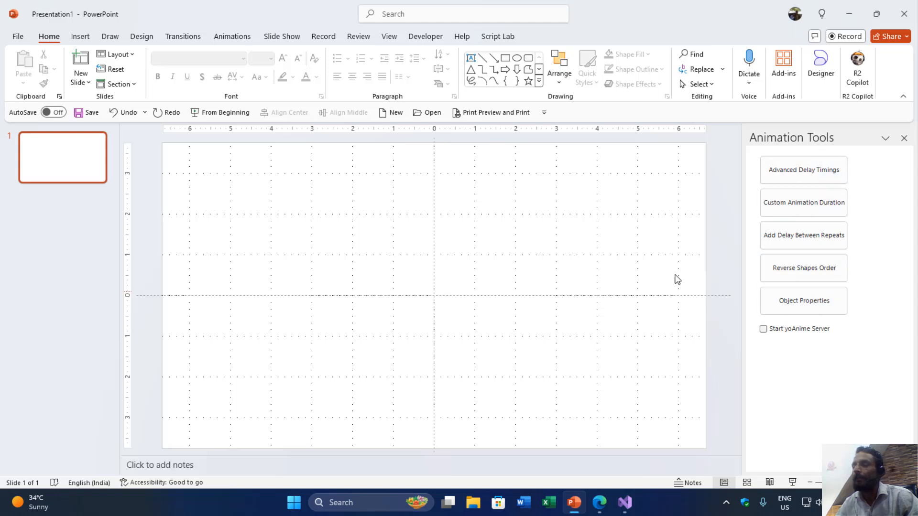
left_click(80, 36)
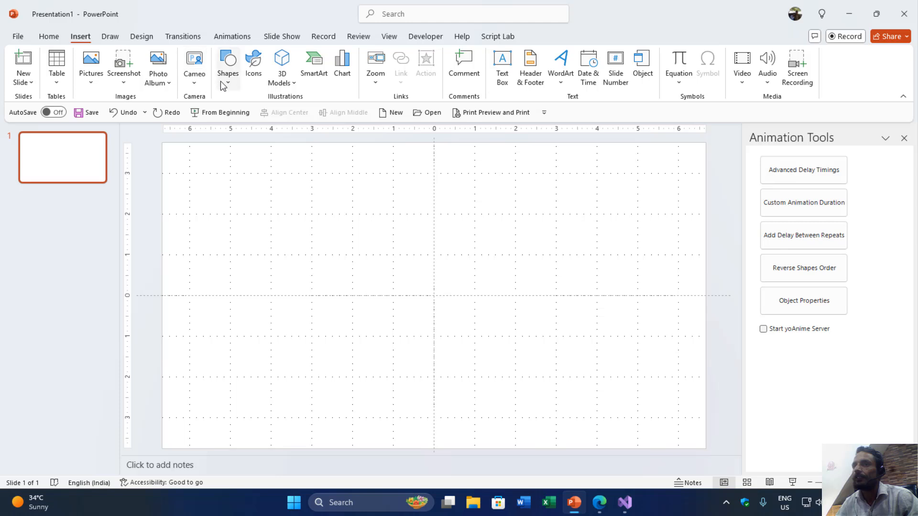
left_click(228, 67)
left_click(260, 120)
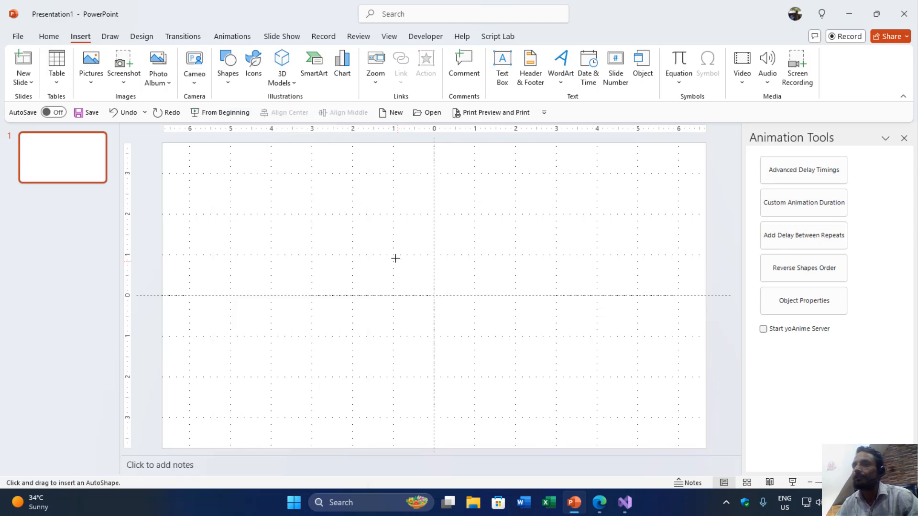
left_click(395, 255)
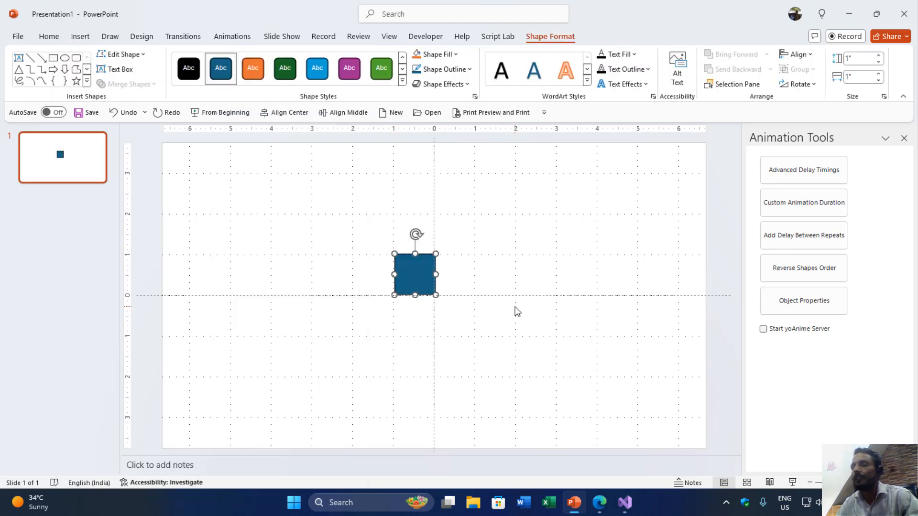
Apply a Fade entrance animation to the rectangle with a duration of 1 second, starting With Previous
left_click(234, 36)
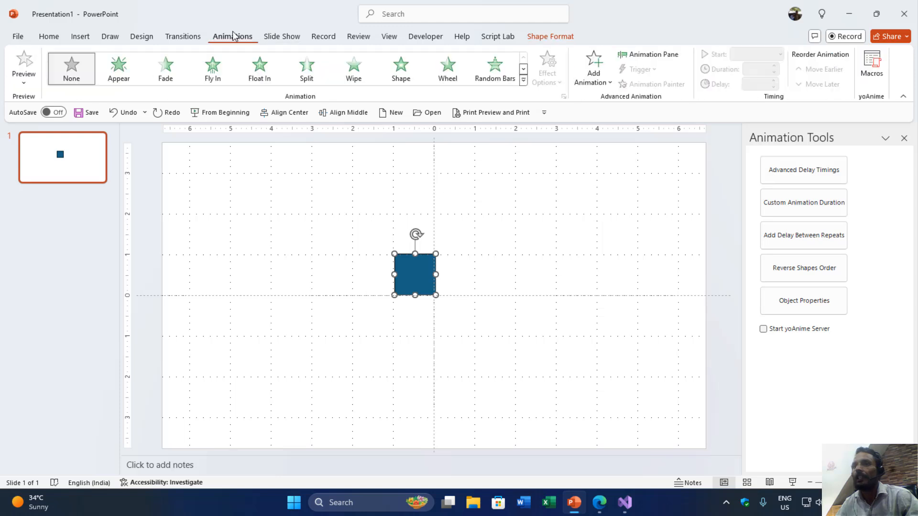
left_click(162, 80)
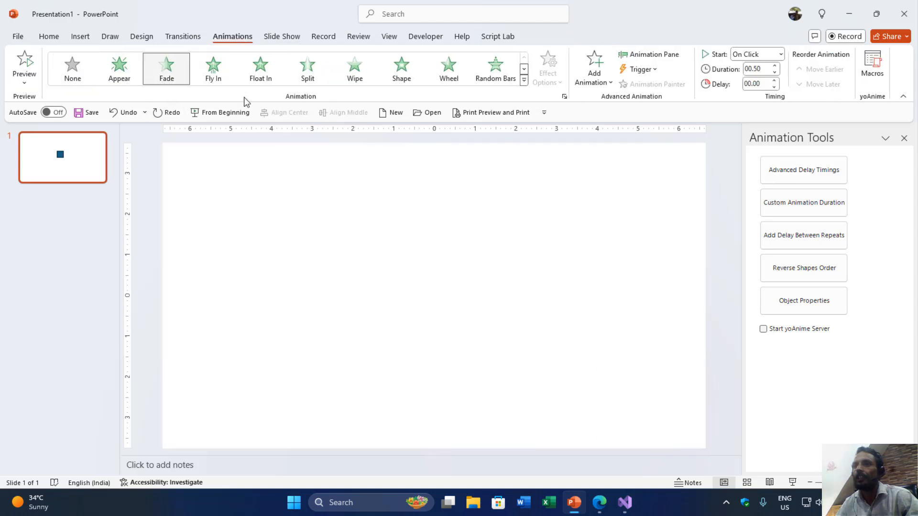
left_click(763, 68)
type("1")
key("Return")
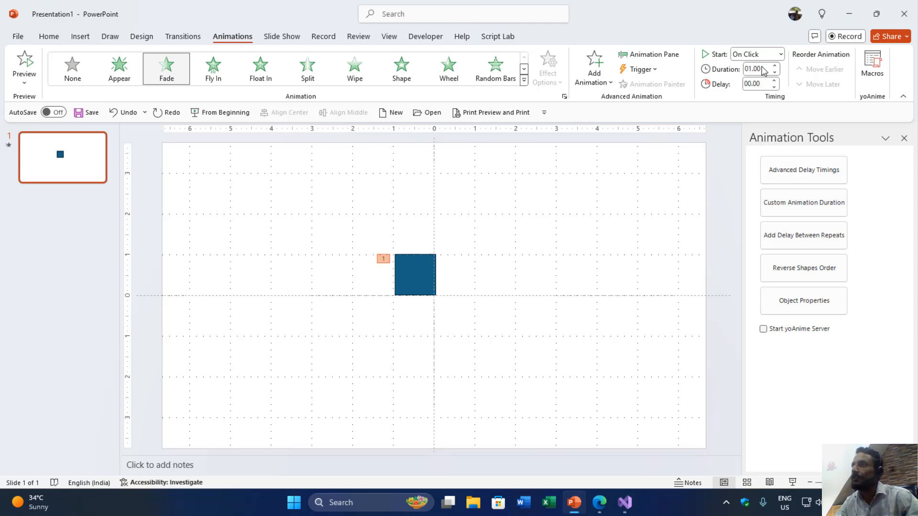
left_click(755, 53)
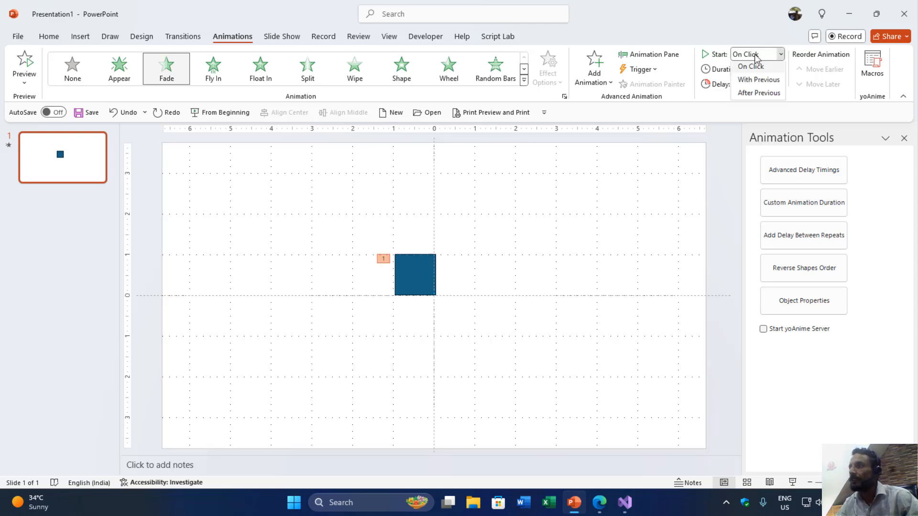
left_click(754, 82)
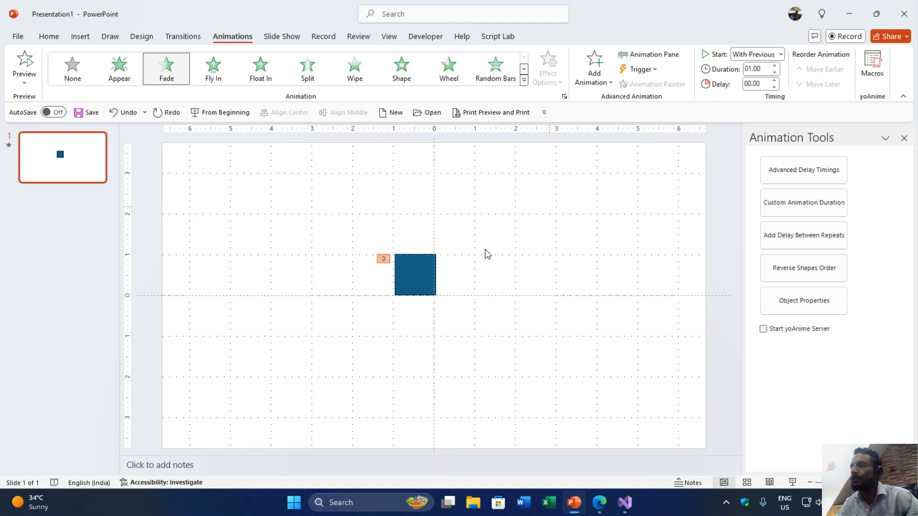
Copy the animated rectangle and paste 13 duplicates of it onto the slide
left_click(419, 275)
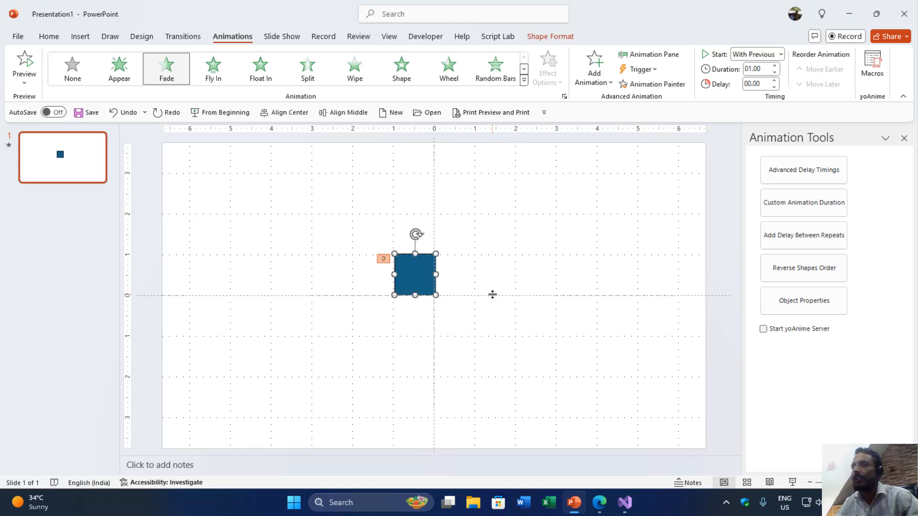
left_click(49, 36)
left_click(44, 69)
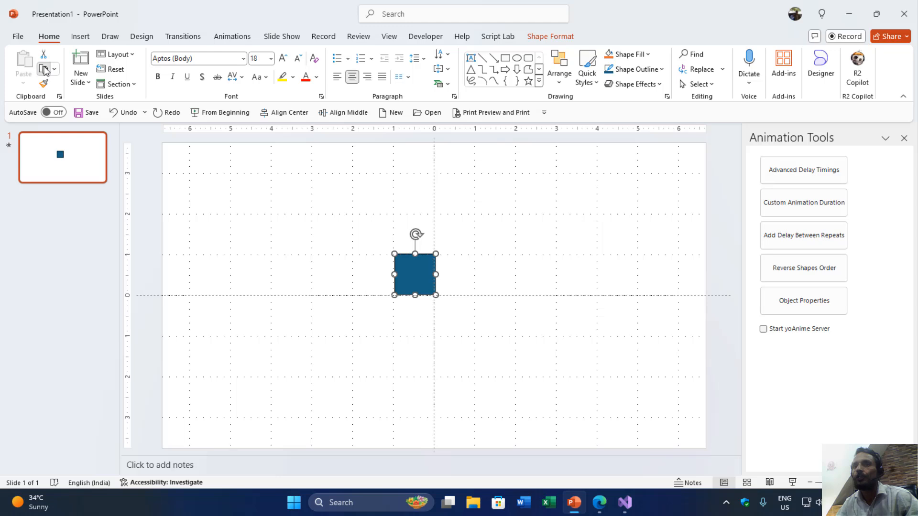
double_click(25, 62)
left_click(24, 62)
double_click(25, 63)
left_click(25, 62)
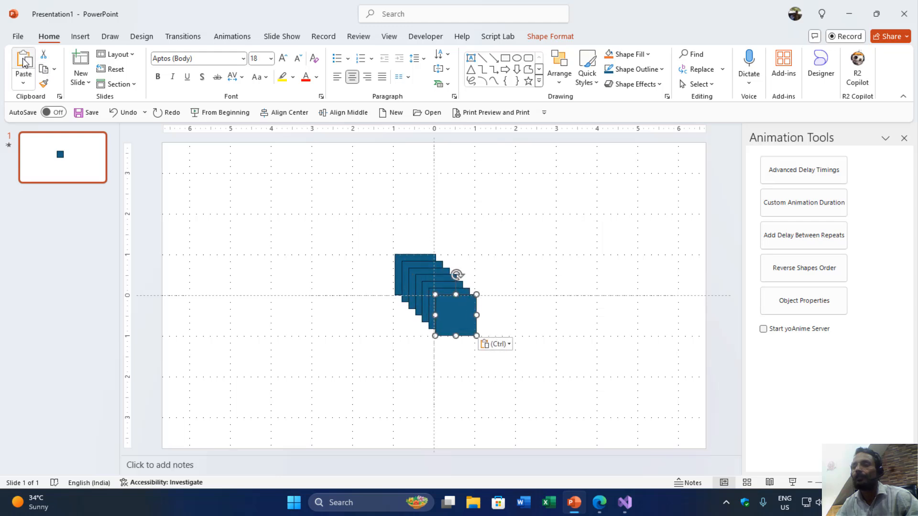
double_click(25, 62)
left_click(24, 62)
double_click(25, 62)
left_click(25, 62)
left_click(25, 62)
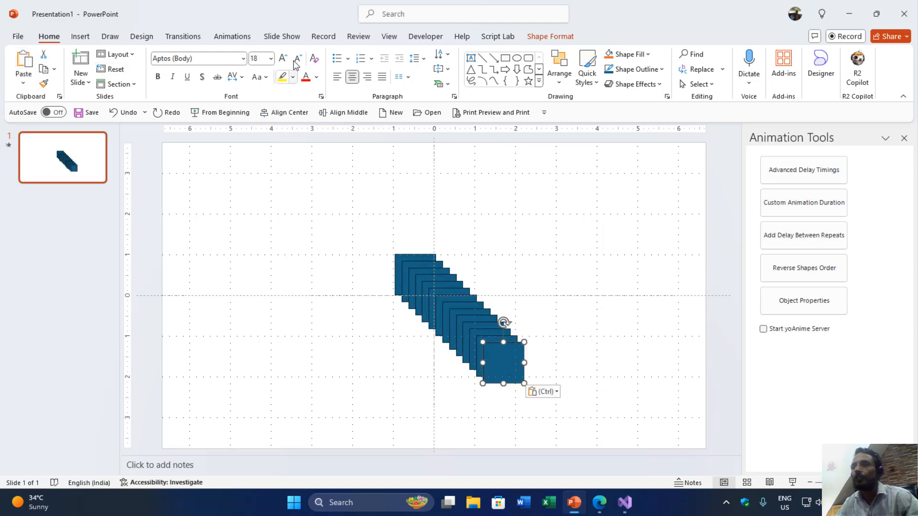
Show the Animation Pane and widen it so its title and entries are fully readable
left_click(232, 36)
left_click(649, 54)
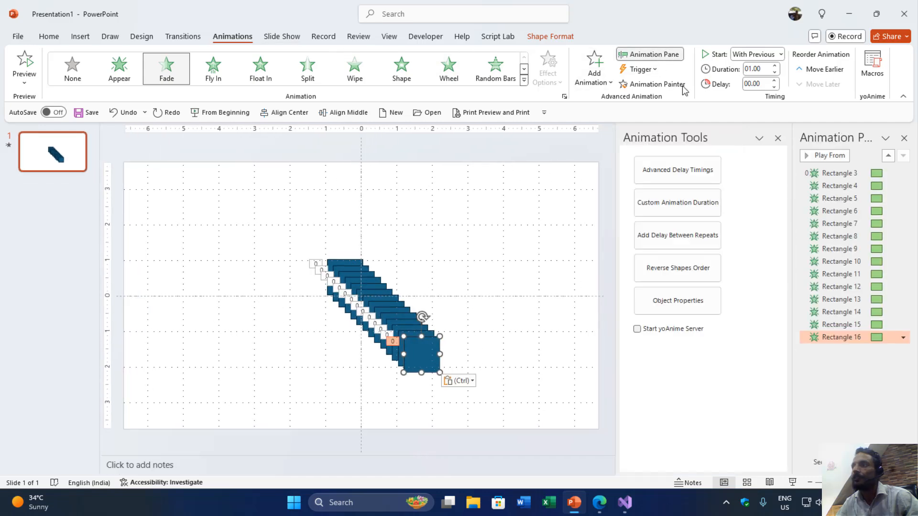
left_click_drag(797, 207, 758, 200)
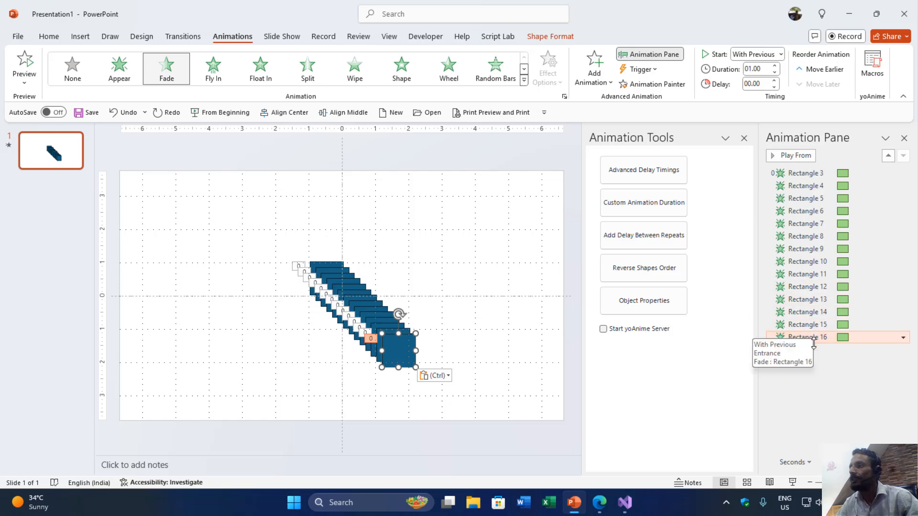
Set the fade animation delay to 0.25 seconds for Rectangle 4 and 0.50 seconds for Rectangle 5
left_click(817, 177)
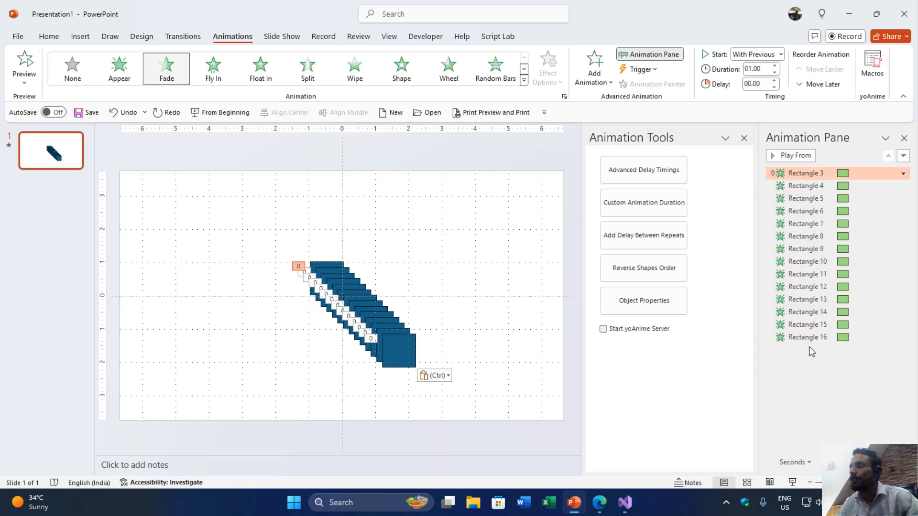
left_click(820, 184)
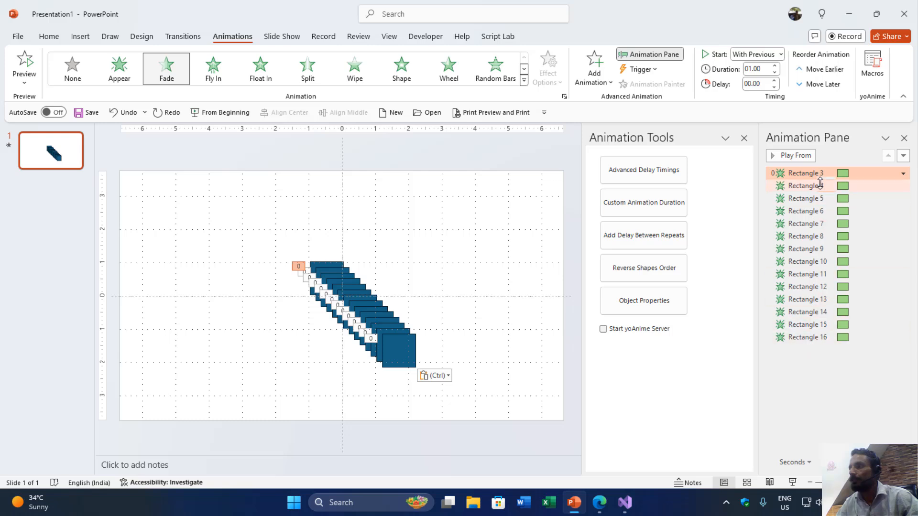
left_click(819, 186)
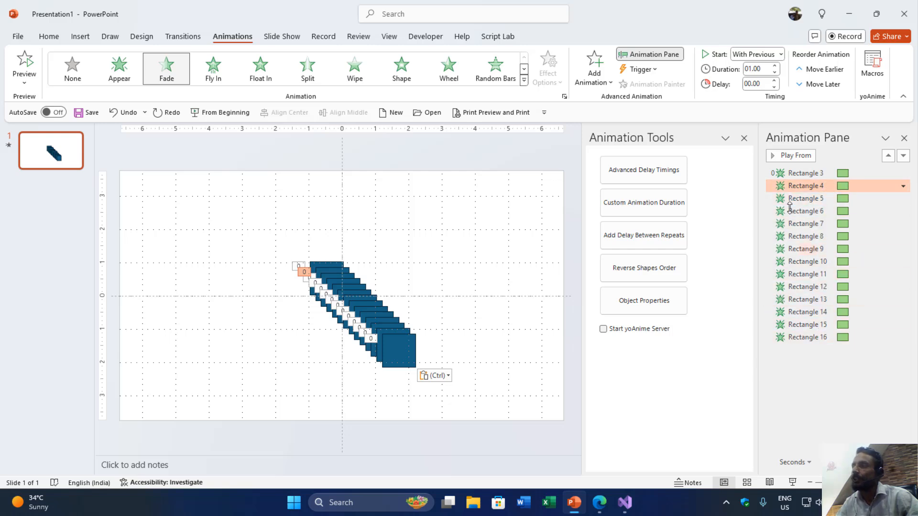
left_click(774, 82)
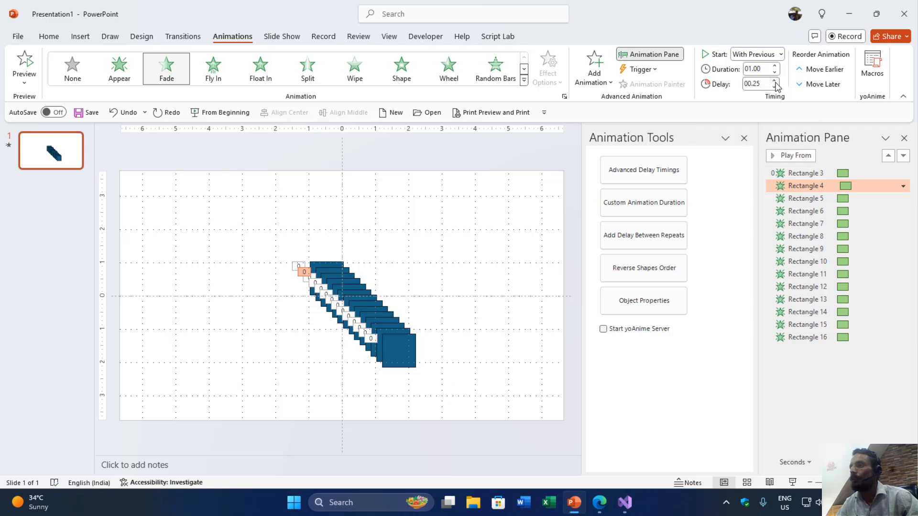
left_click(816, 199)
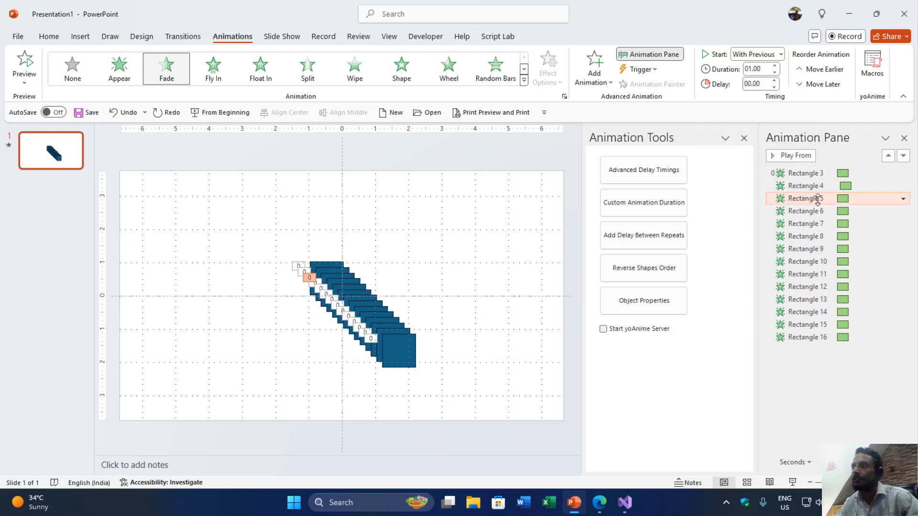
left_click(775, 80)
left_click(775, 81)
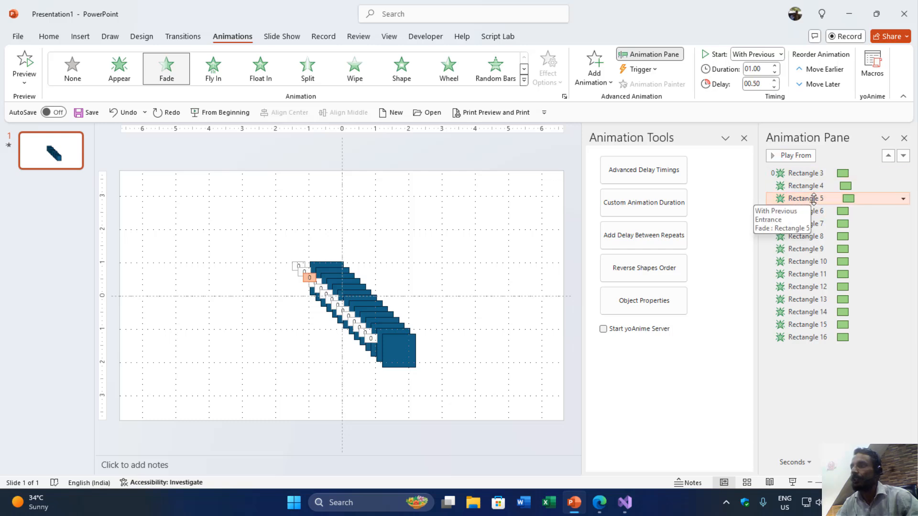
Set the fade animation delay to 0.75 seconds for Rectangle 6
left_click(810, 216)
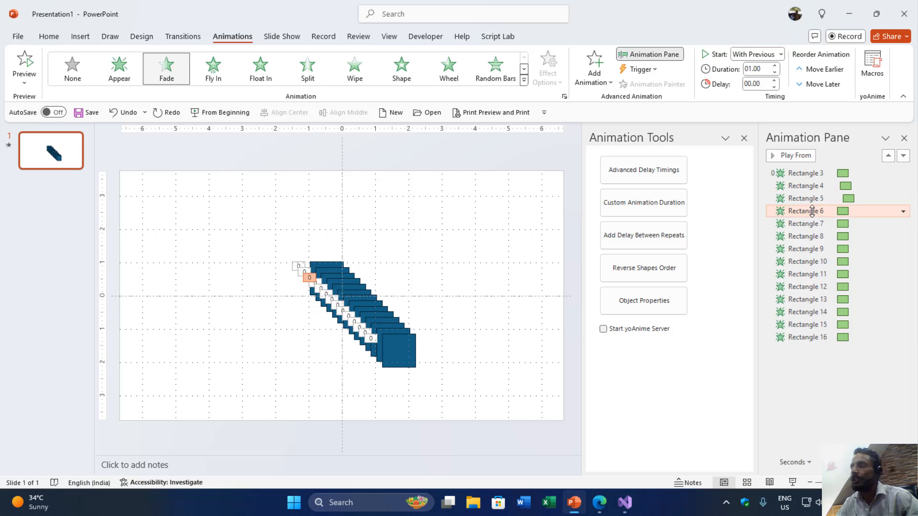
left_click(775, 80)
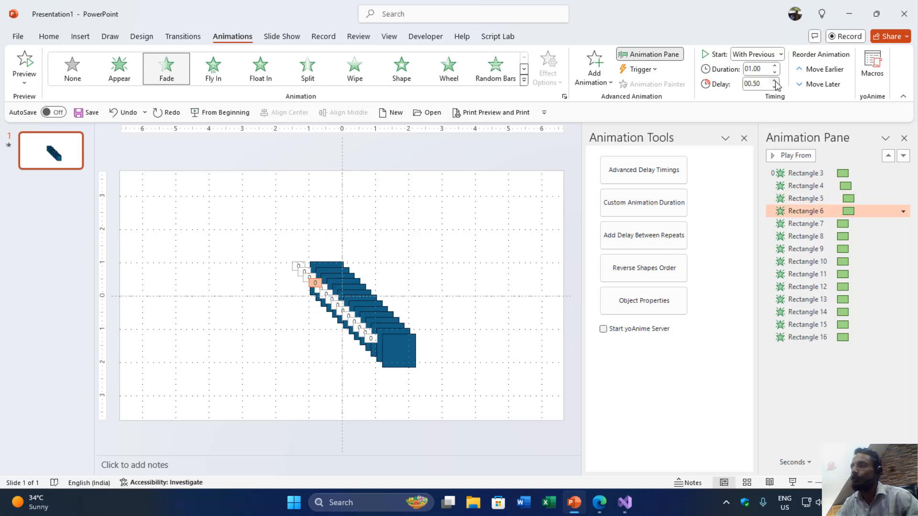
left_click(775, 80)
Clear the delays of all rectangle animations by switching their start to After Previous and back to With Previous
left_click(820, 177)
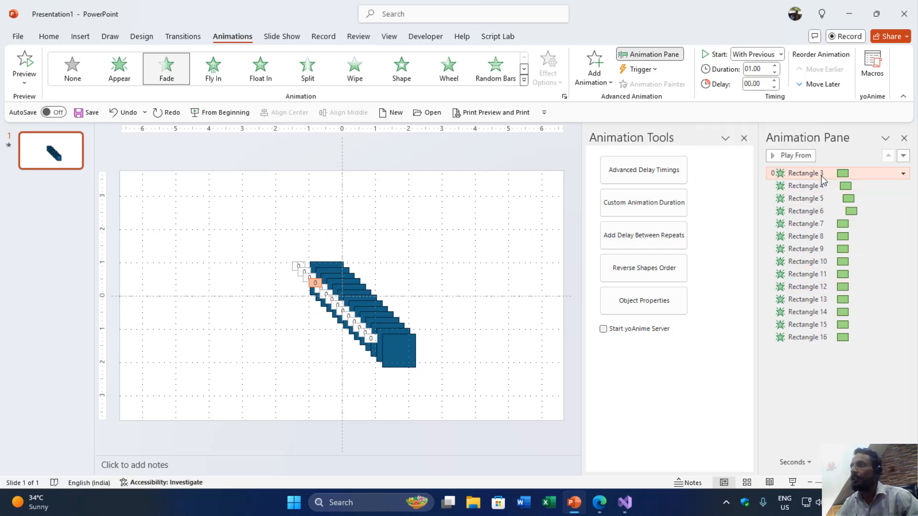
key("ctrl+a")
left_click(778, 54)
left_click(759, 96)
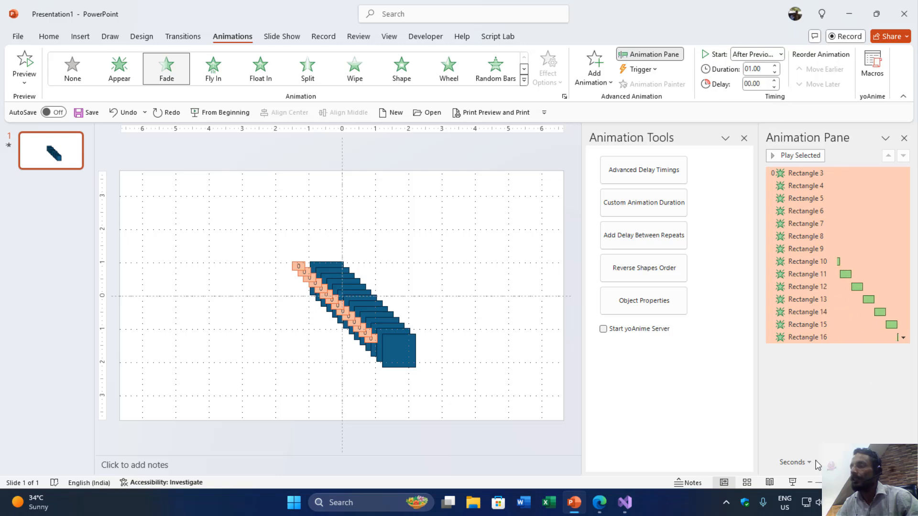
left_click(822, 185)
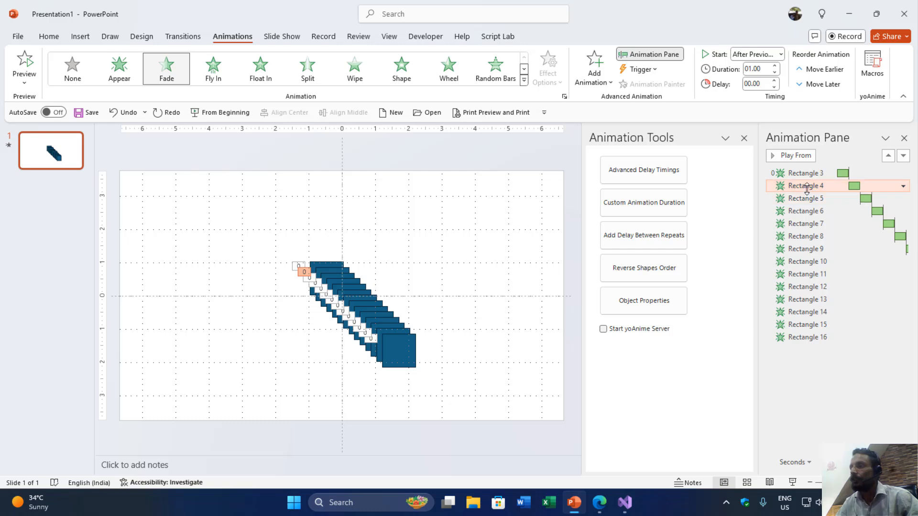
left_click(806, 173)
left_click(805, 337, "shift")
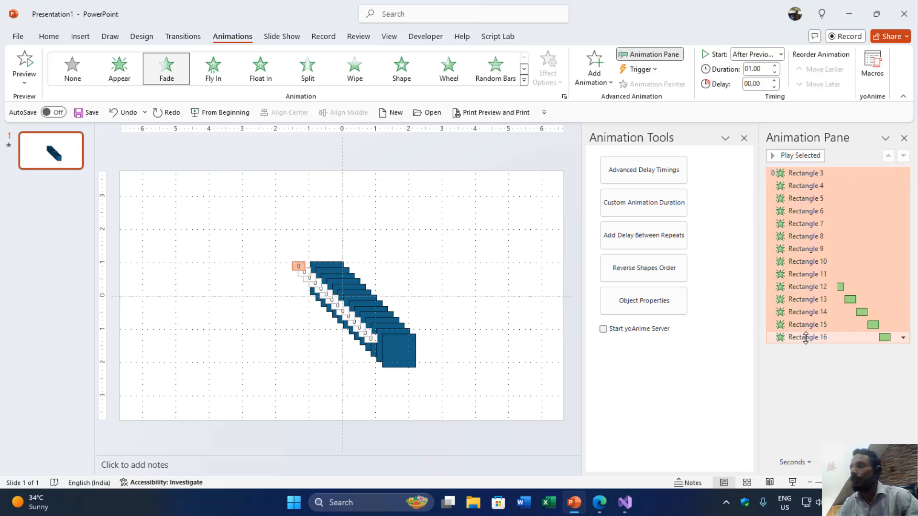
left_click(765, 54)
left_click(753, 81)
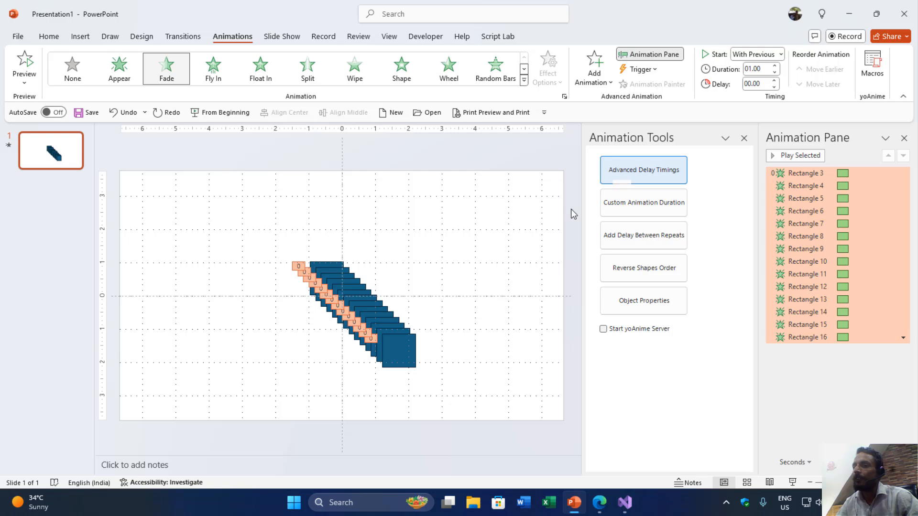
Open Advanced Delay Timings for all the rectangles and set the delay time to .25 and the duration to 1 second
left_click(441, 256)
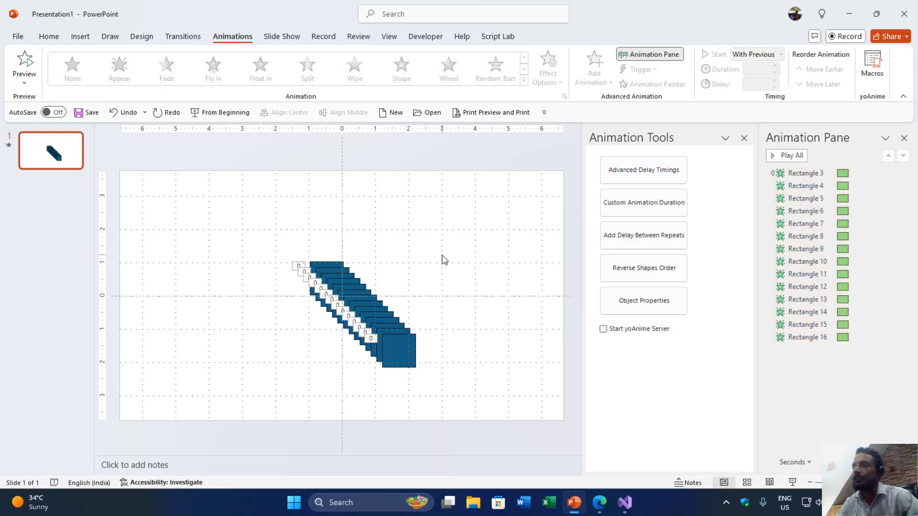
key("ctrl+a")
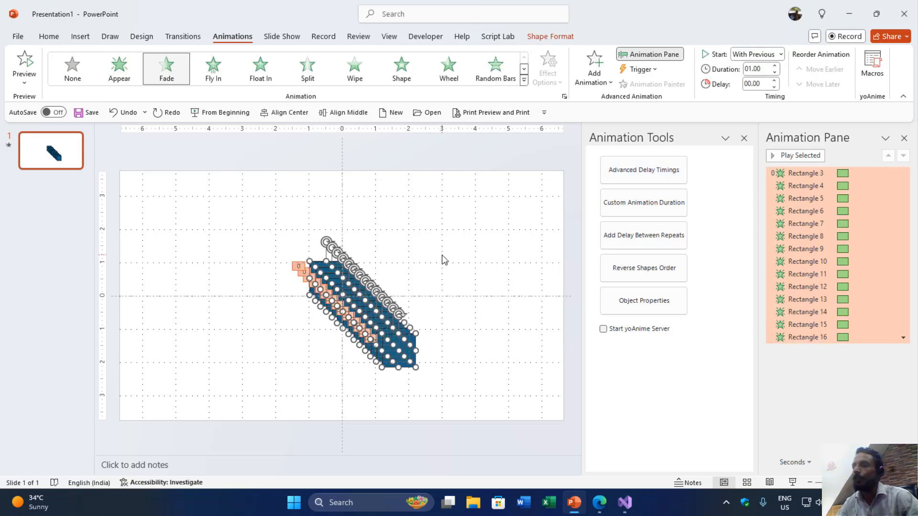
left_click(633, 172)
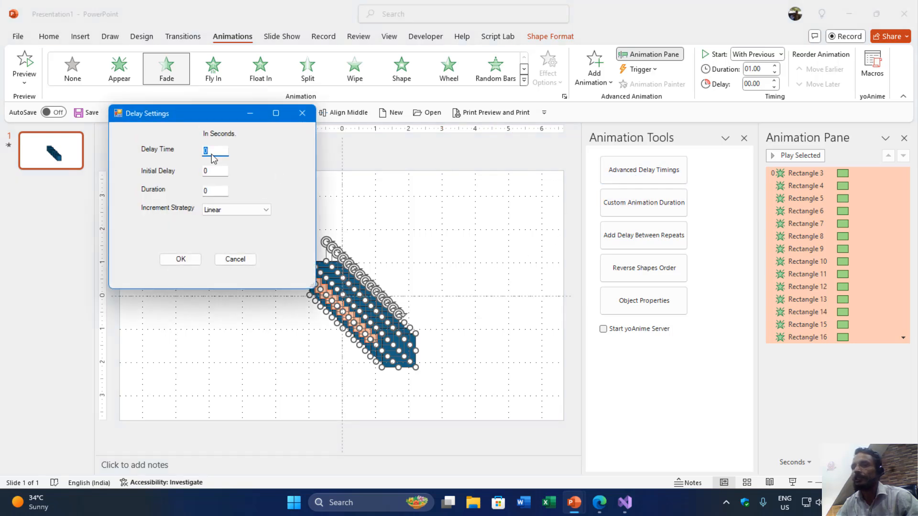
left_click_drag(152, 116, 486, 123)
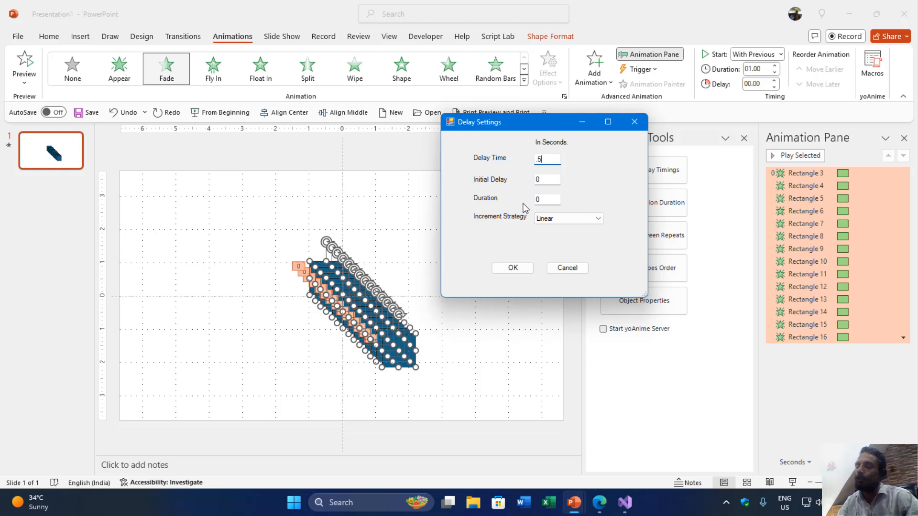
key("BackSpace")
key("BackSpace")
type("2")
key("Tab")
key("Tab")
key("Tab")
key("Tab")
key("Tab")
Keep the Linear increment strategy and apply the delay settings to the selected animations
left_click(561, 218)
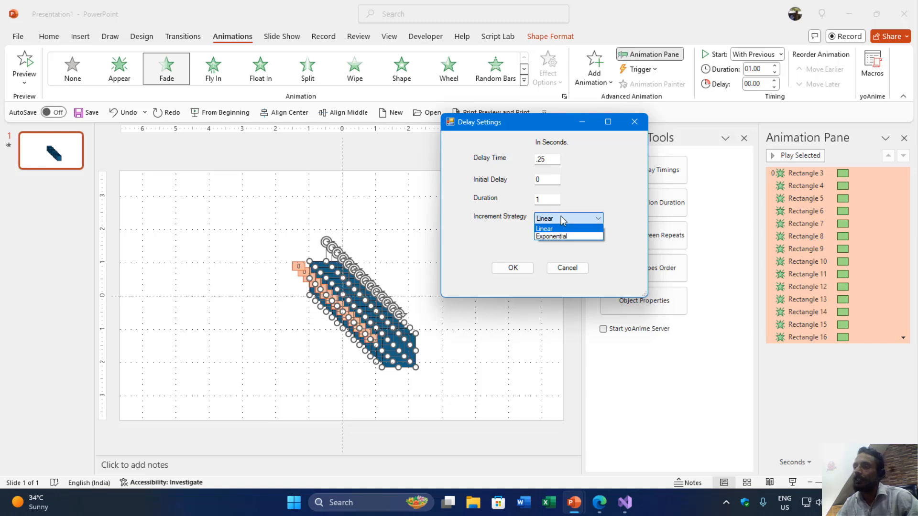
left_click(559, 218)
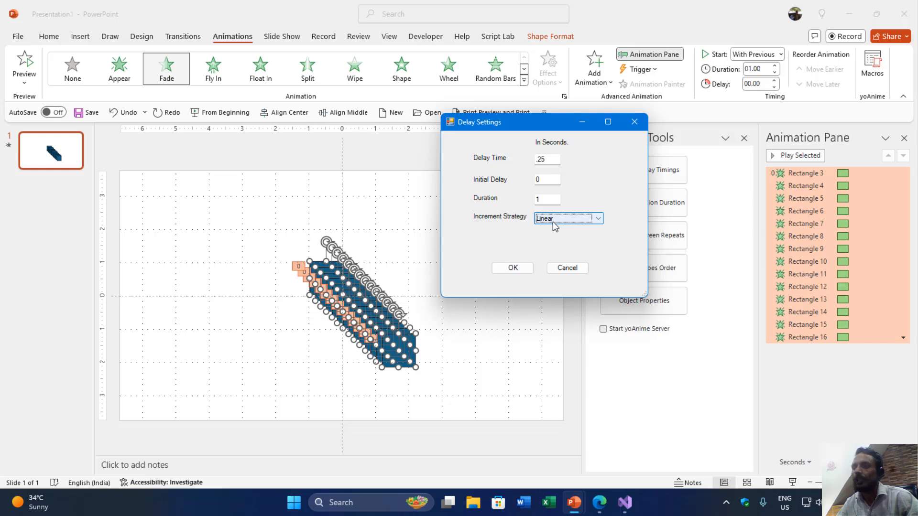
left_click(513, 269)
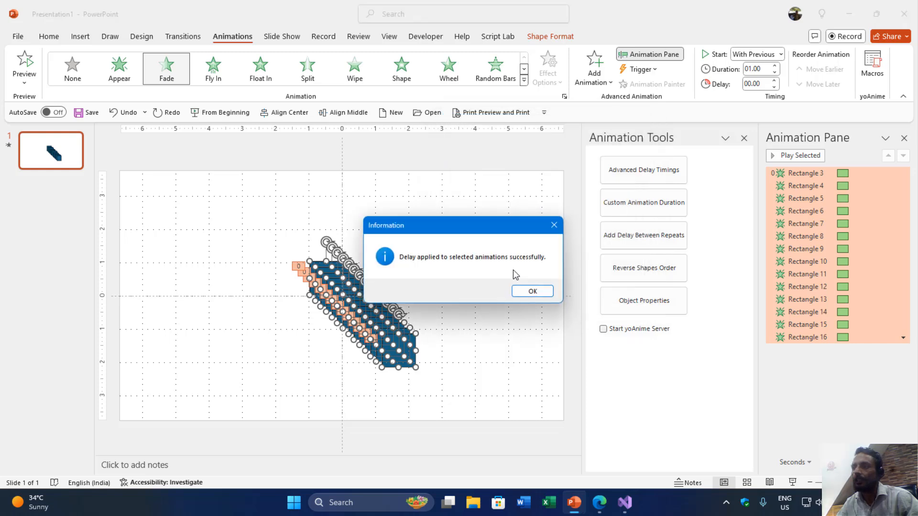
left_click(543, 292)
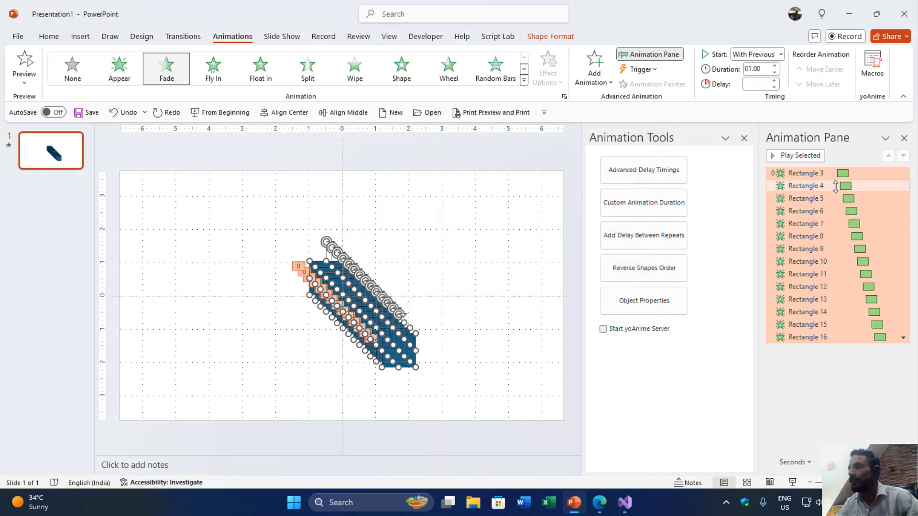
Go through the animations one by one from Rectangle 4 to Rectangle 16 to check each delay
left_click(806, 186)
key("Down")
key("Down")
key("Down")
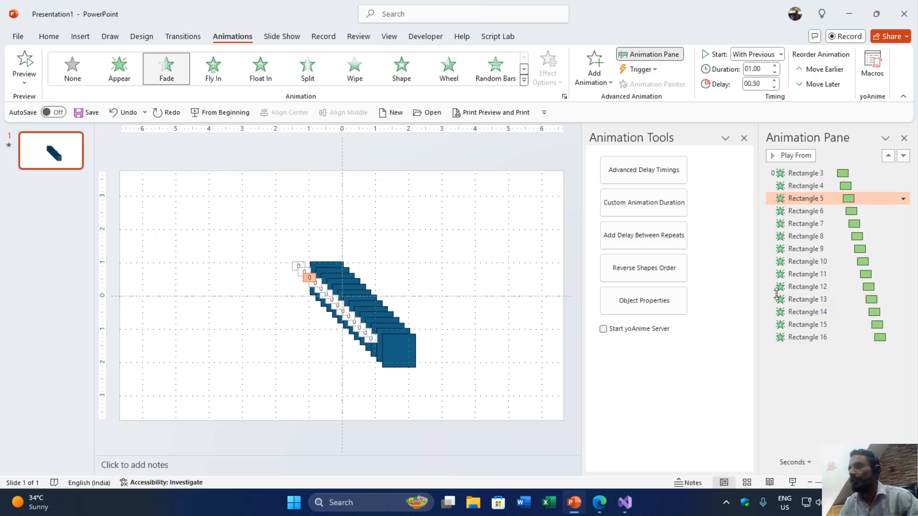
key("Down")
key("Down")
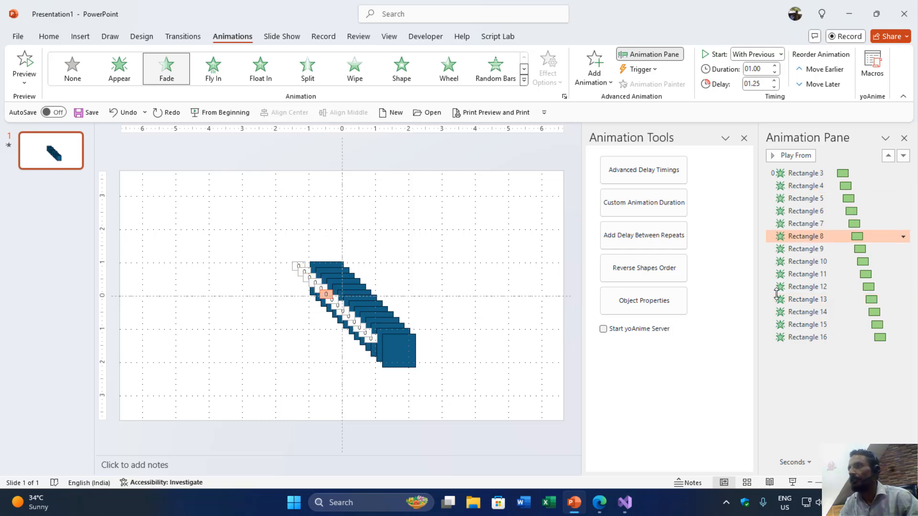
key("Down")
key("Down")
key("Down")
key("Down")
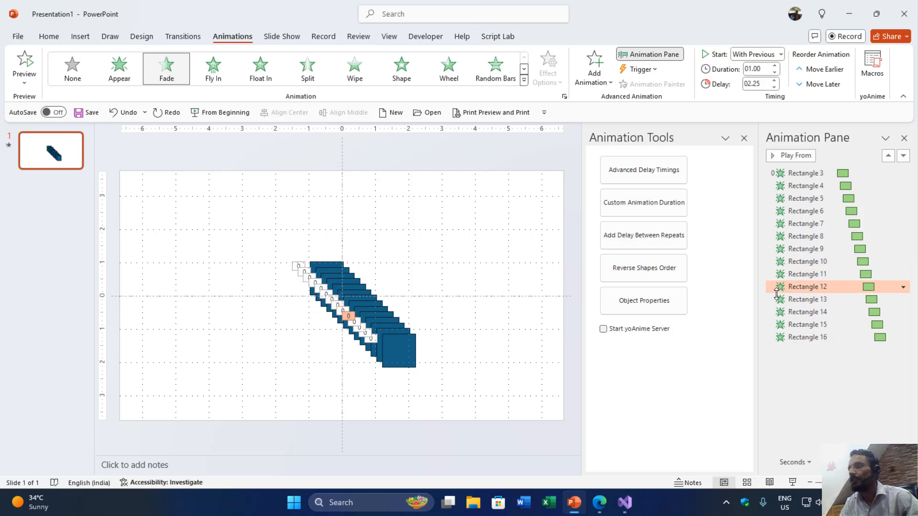
key("Down")
key("Down")
key("Down")
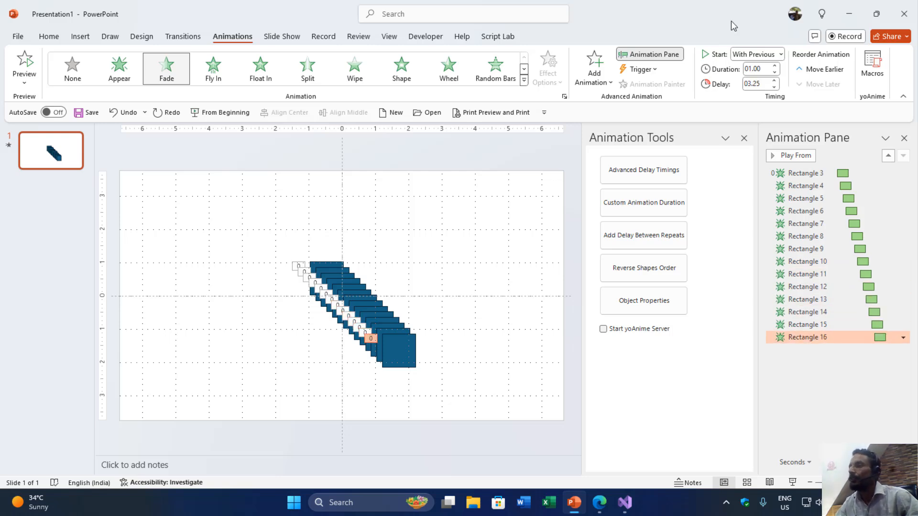
Reset the delays of the animations from Rectangle 3 to Rectangle 16 by reapplying the With Previous start
left_click(806, 173)
left_click(807, 337, "shift")
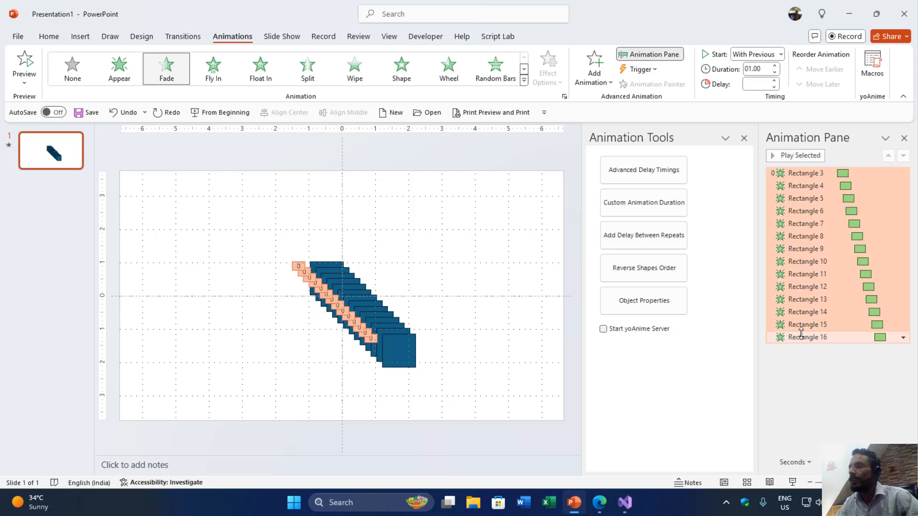
left_click(758, 54)
left_click(758, 82)
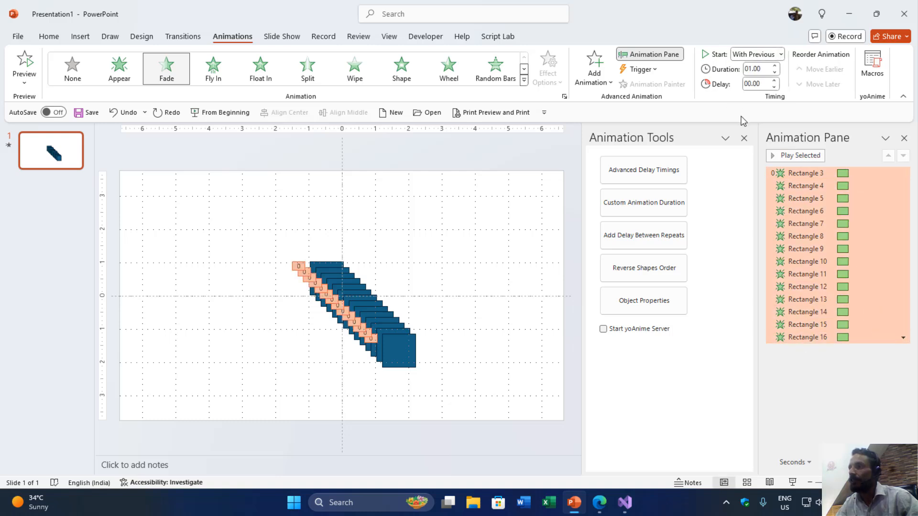
Try Advanced Delay Timings with no shape selected and with only the frontmost rectangle selected, dismissing each message
left_click(464, 229)
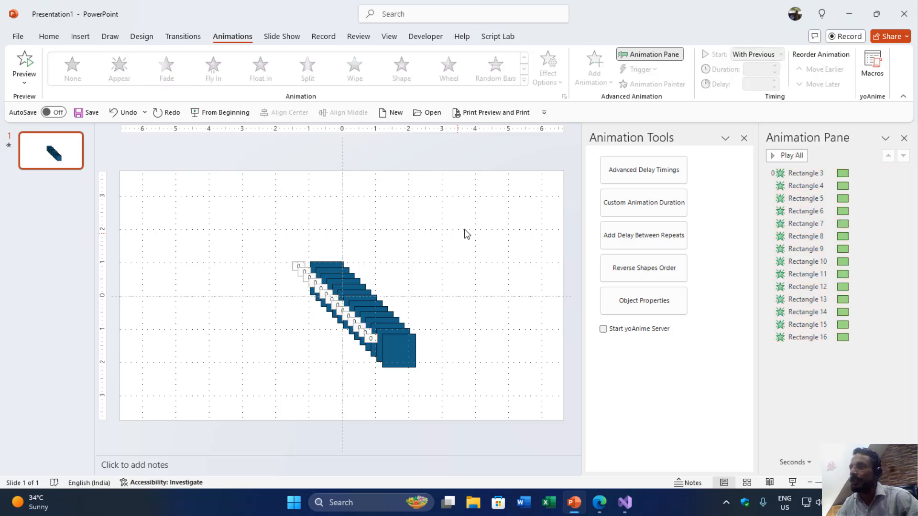
left_click(636, 174)
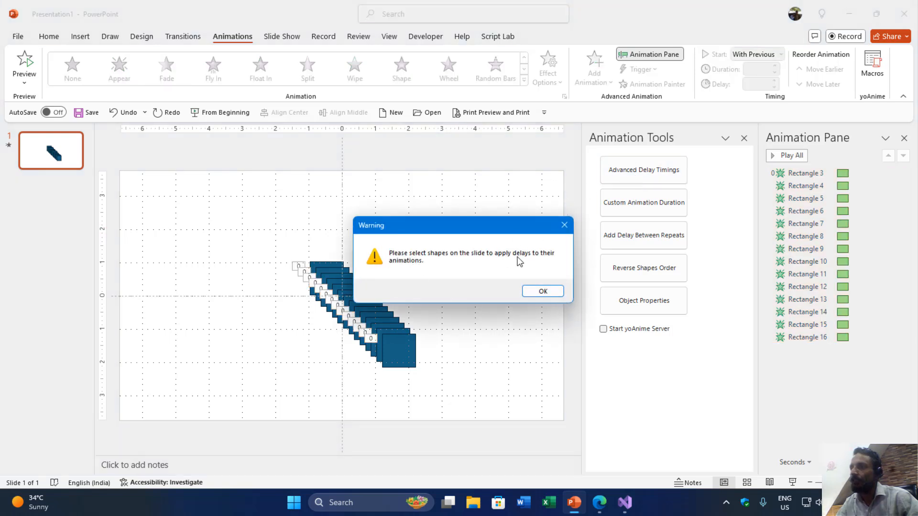
left_click(543, 291)
left_click(391, 351)
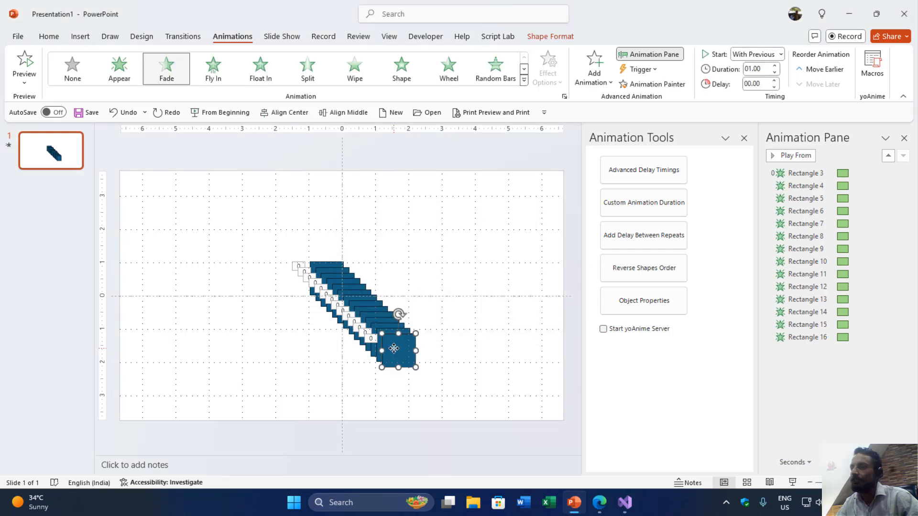
left_click(624, 175)
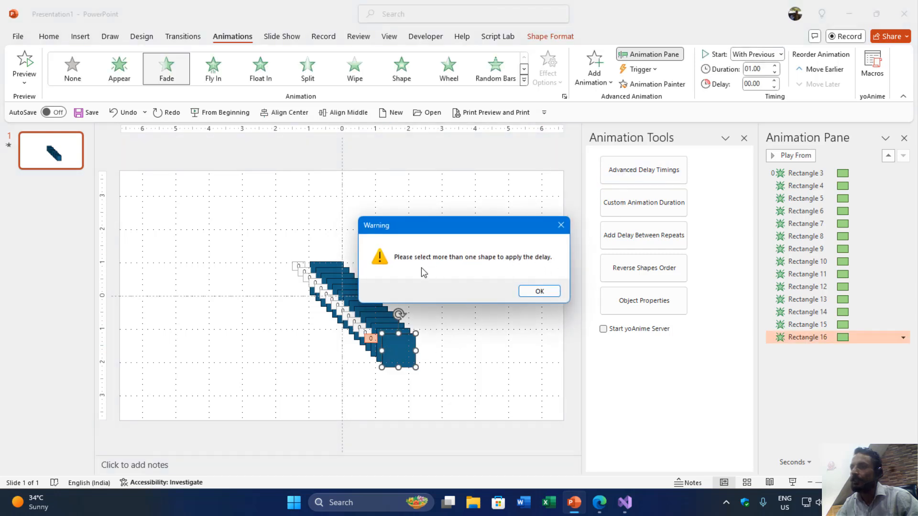
left_click(539, 291)
Open Advanced Delay Timings for all the rectangles and set delay time .50, initial delay .25 and duration 1 second
key("ctrl+a")
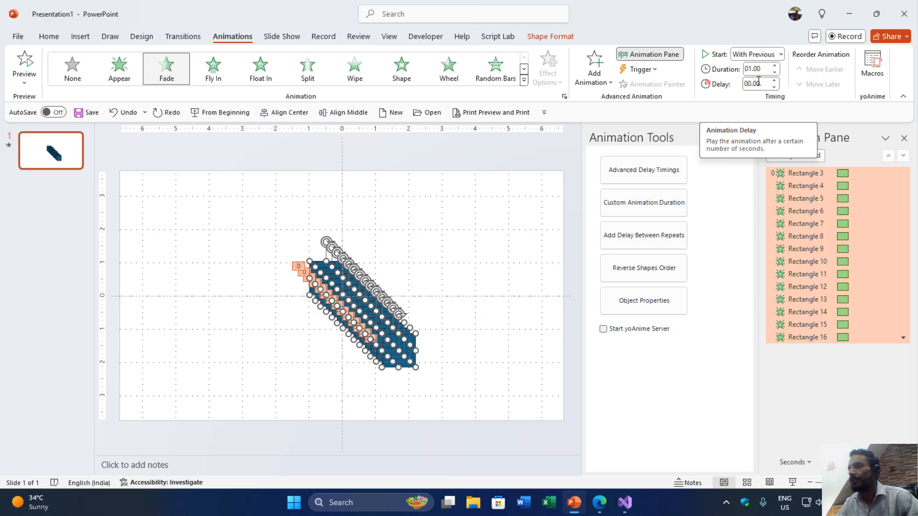
left_click(644, 169)
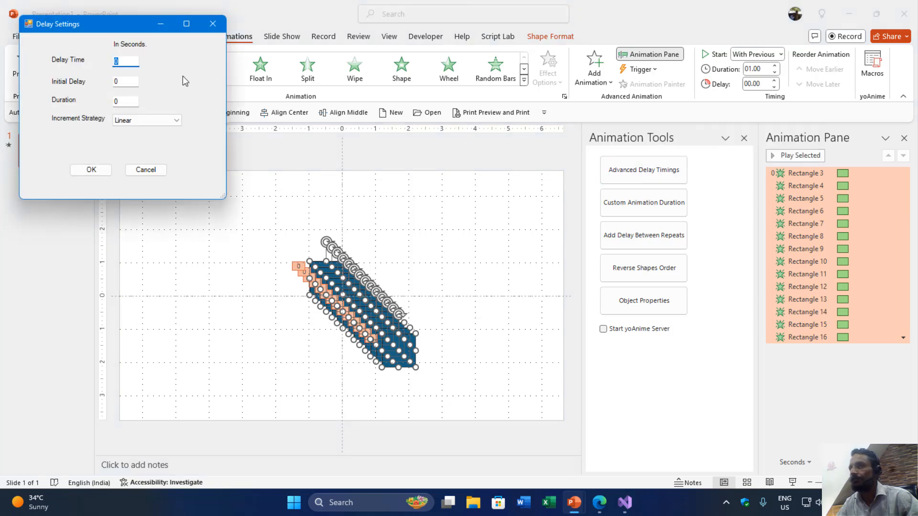
left_click_drag(111, 24, 502, 115)
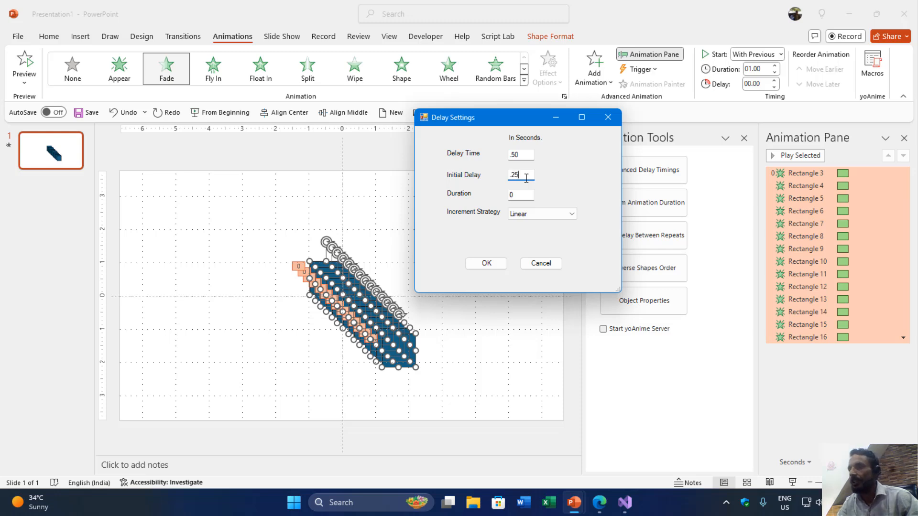
key("Tab")
key("Tab")
key("Tab")
key("Tab")
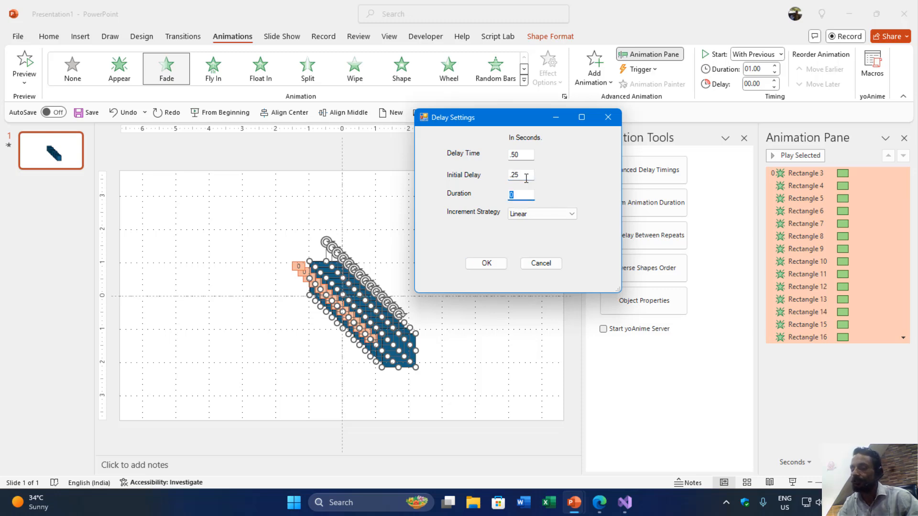
type("1")
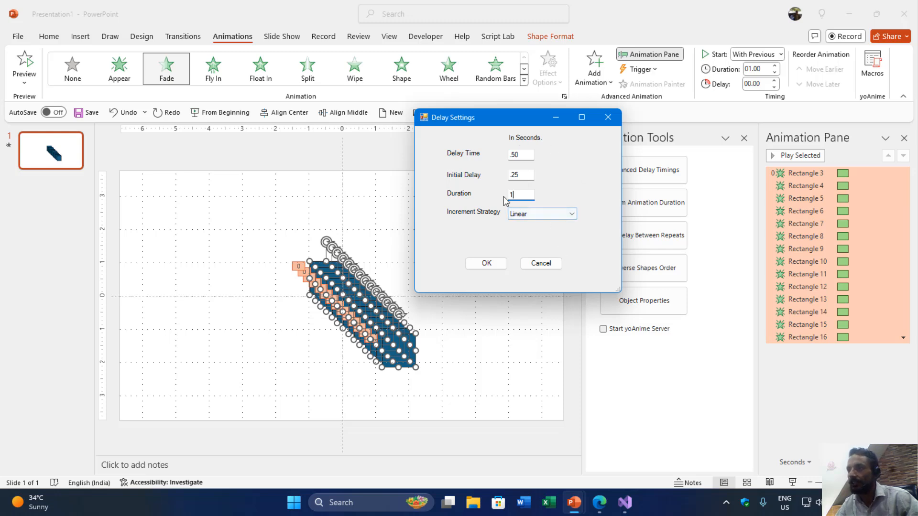
key("Tab")
key("Tab")
key("Tab")
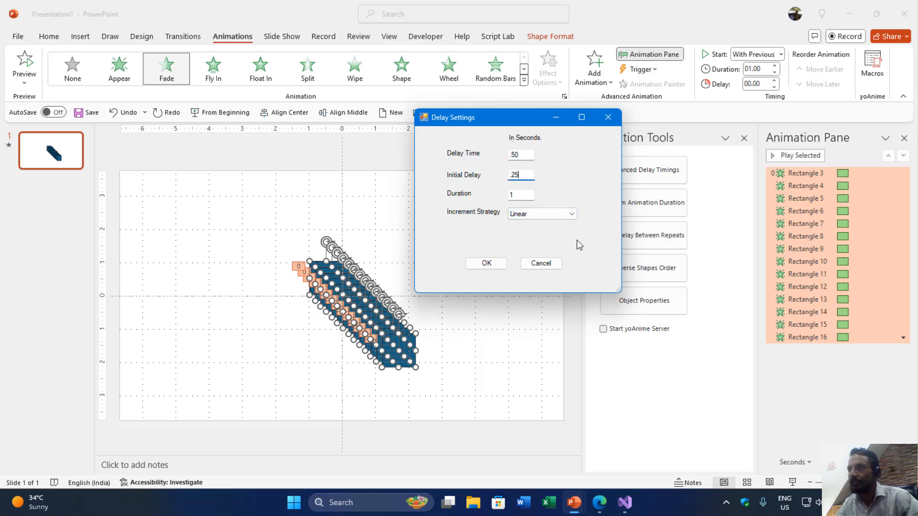
key("Tab")
key("Tab")
key("Tab")
Change the increment strategy to Exponential with an exponential factor of 1.3
left_click(546, 214)
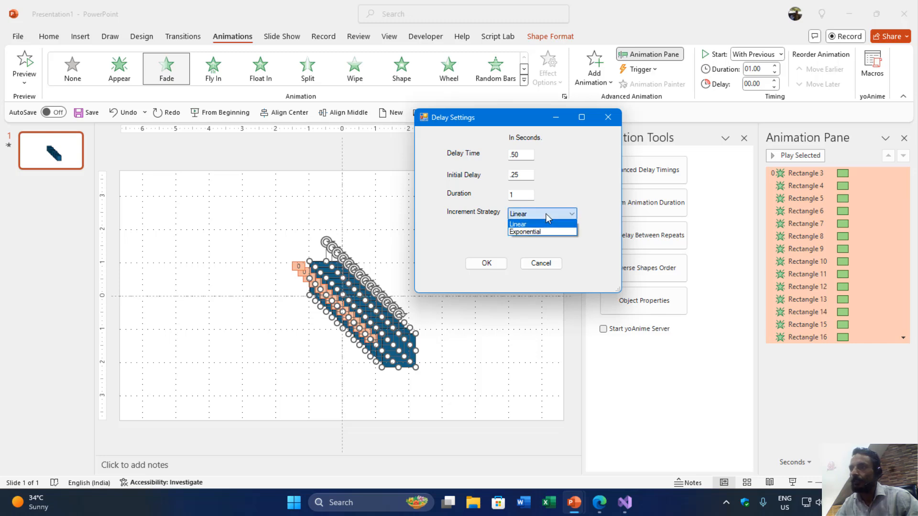
left_click(544, 221)
key("Down")
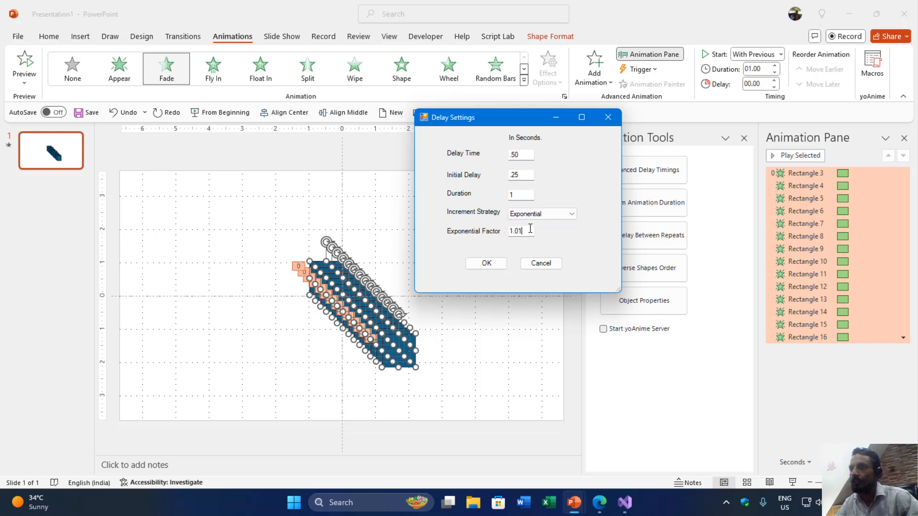
left_click_drag(530, 229, 470, 235)
type("1.")
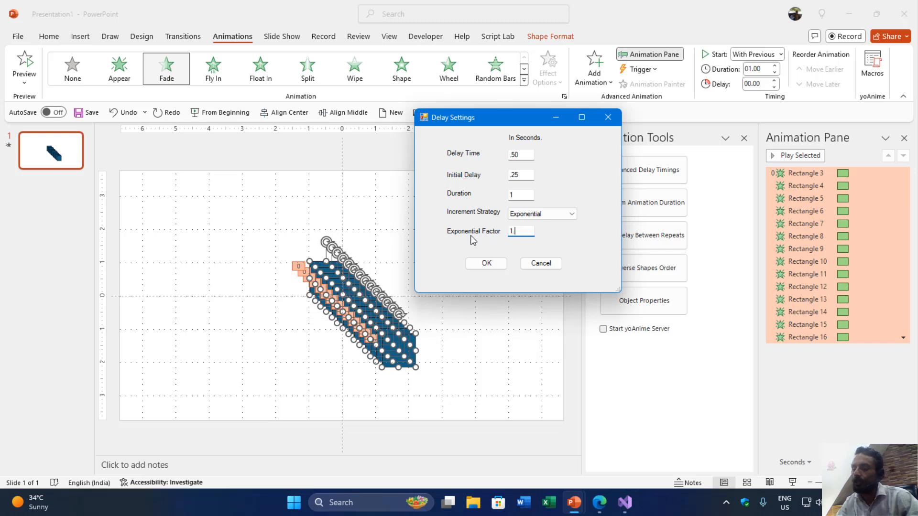
type("3")
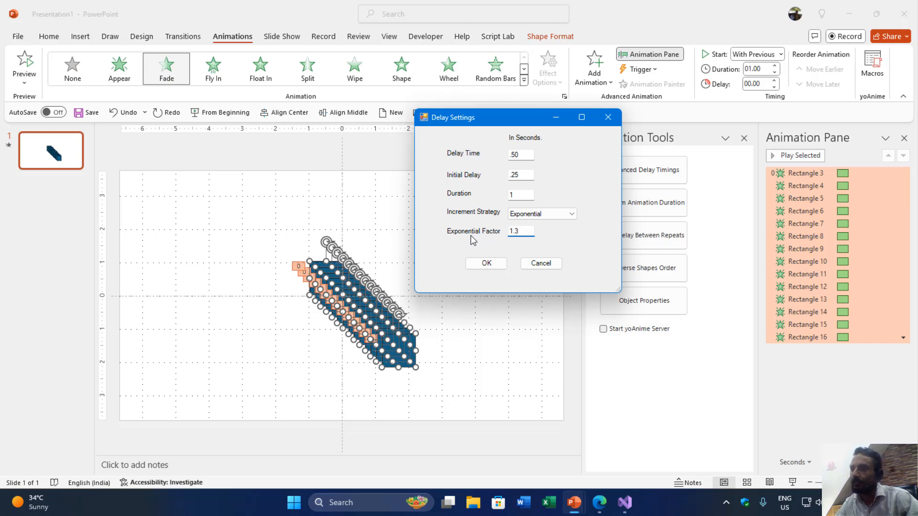
Apply the exponential delay settings to the selected rectangles and preview their animations in a widened Animation Pane
left_click(484, 264)
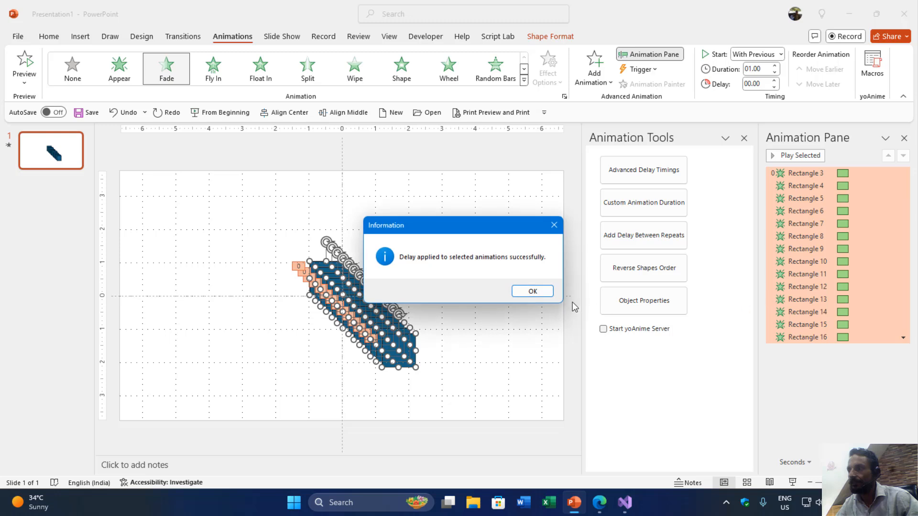
left_click(532, 291)
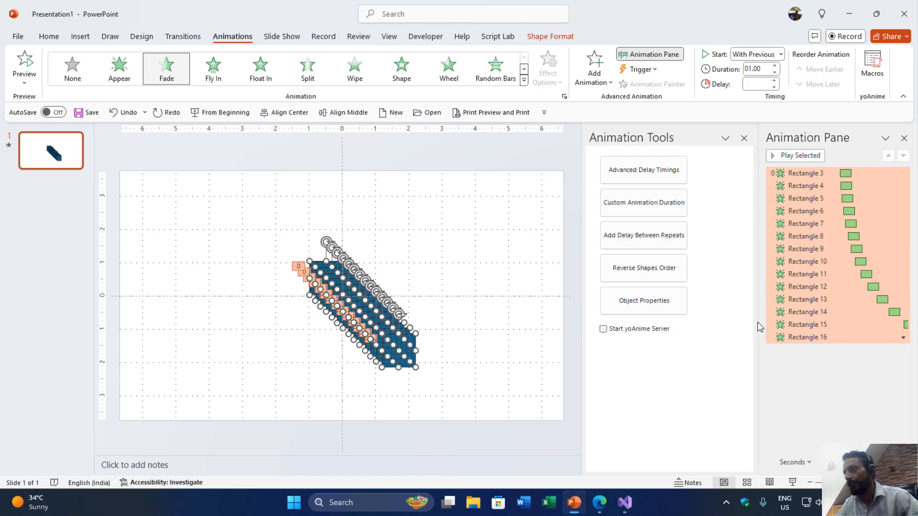
left_click_drag(760, 322, 673, 330)
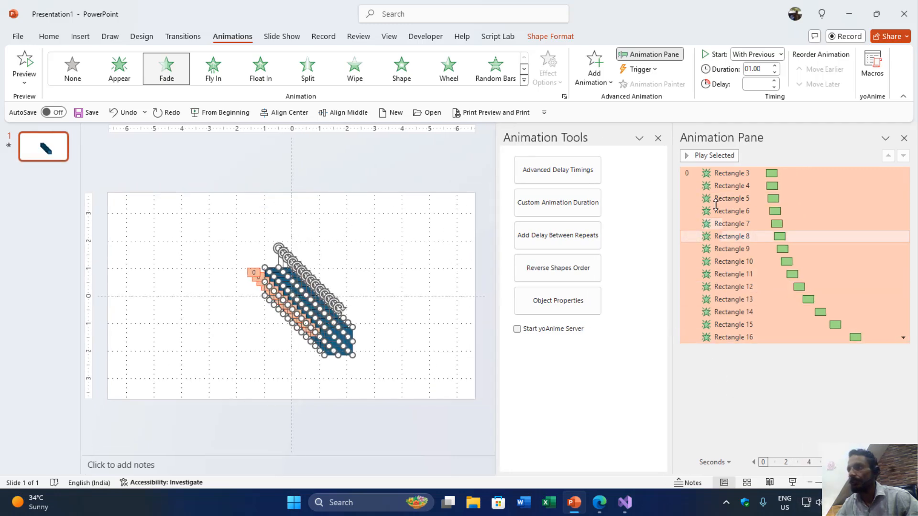
left_click(723, 160)
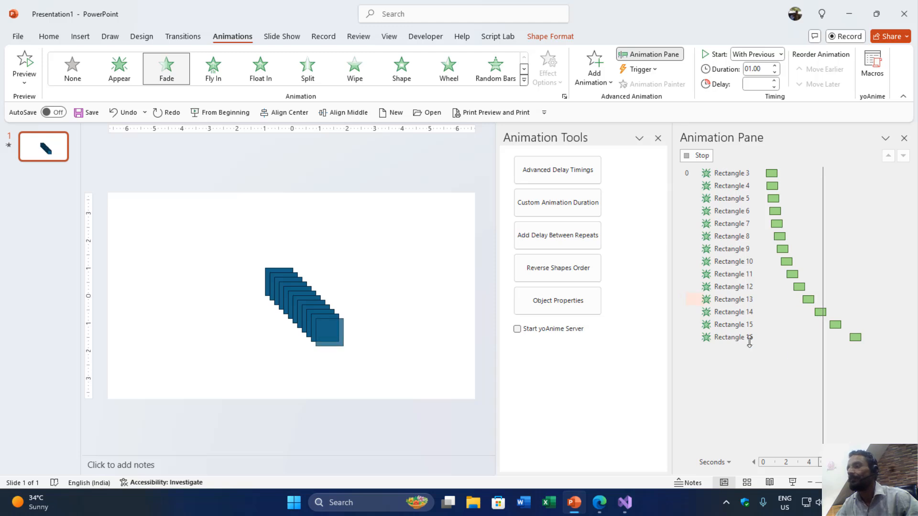
left_click(790, 350)
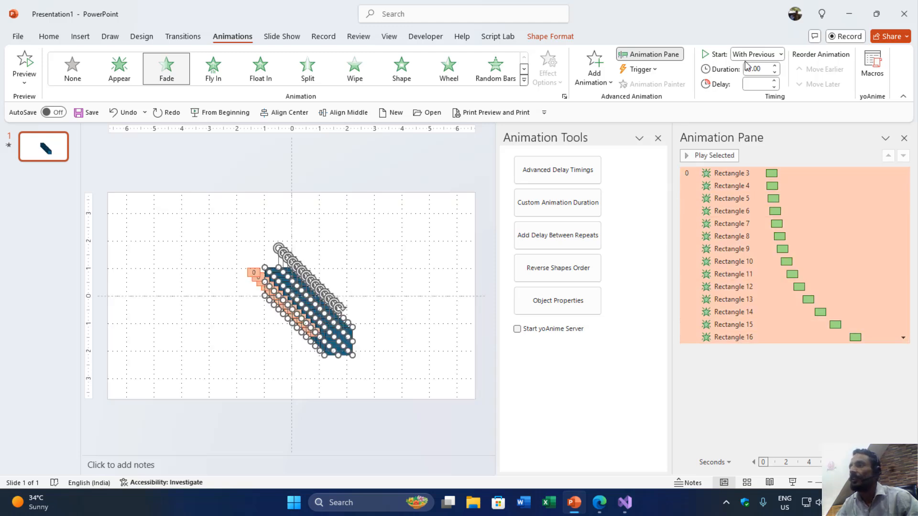
Reset the rectangle animations by reapplying the With Previous start, and delete all the rectangles from the slide
left_click(760, 54)
left_click(755, 82)
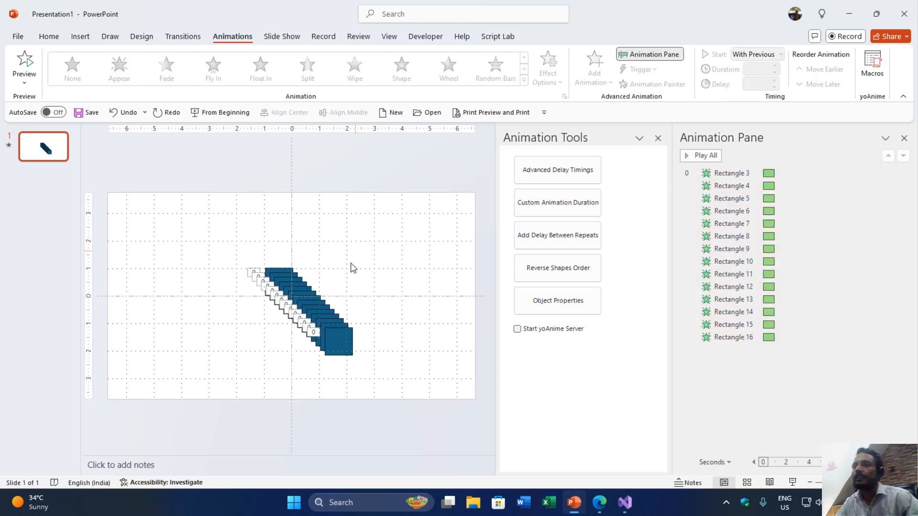
key("Delete")
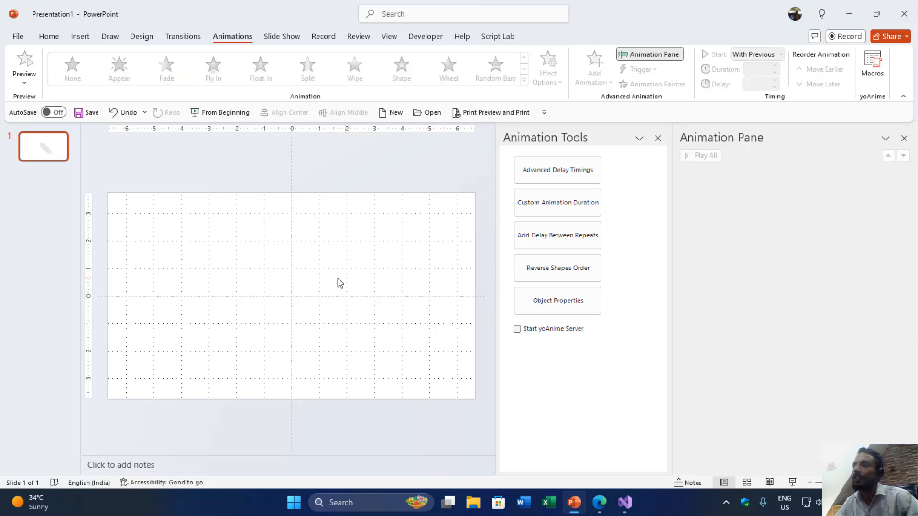
Insert a 1" by 1" rectangle just above and left of the slide's centre
left_click(80, 37)
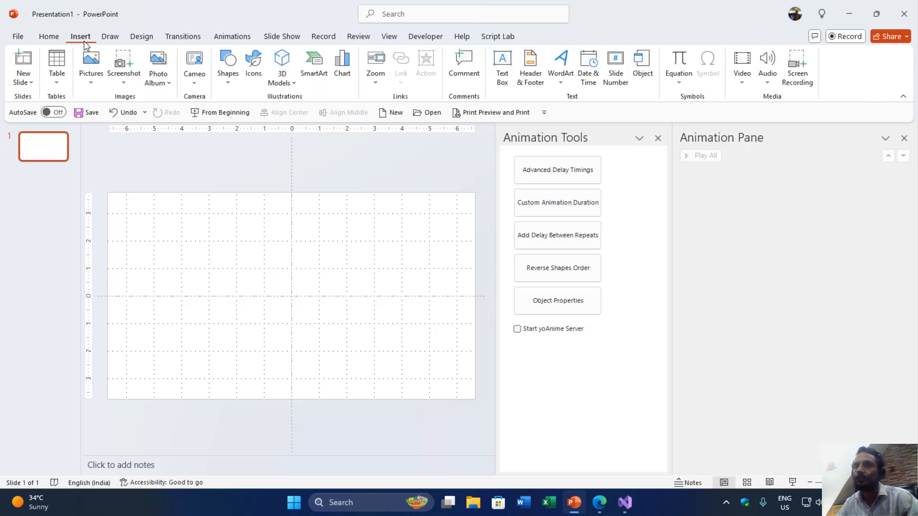
left_click(228, 80)
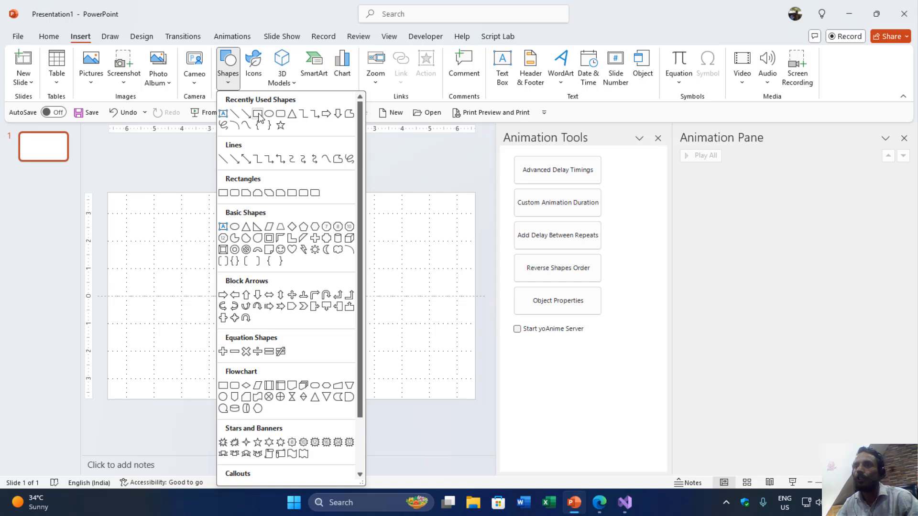
left_click(260, 117)
left_click(264, 271)
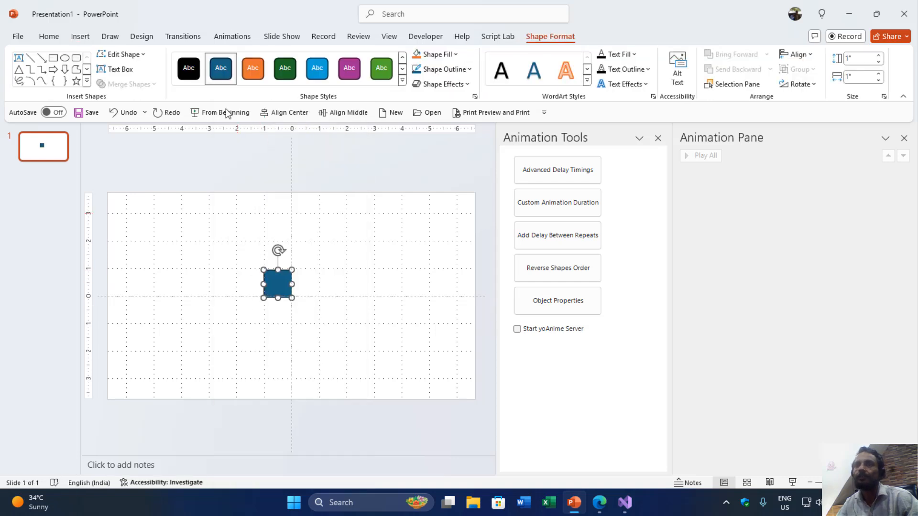
Give the new rectangle a Fade entrance animation that starts With Previous
left_click(232, 37)
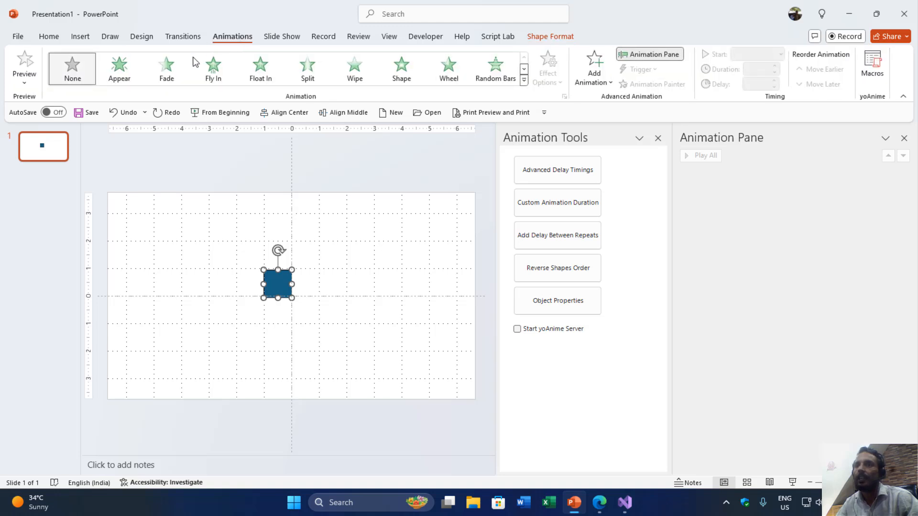
left_click(167, 67)
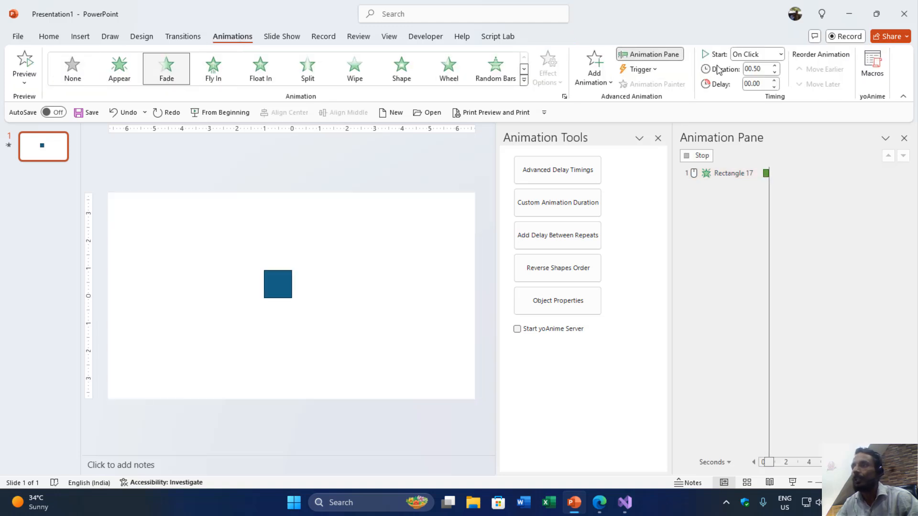
left_click(760, 54)
left_click(761, 80)
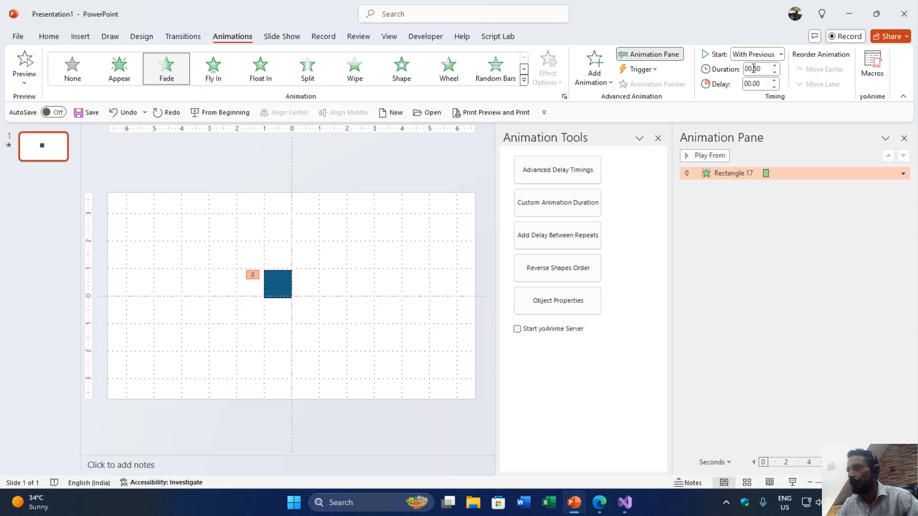
Raise the duration of the rectangle's Fade animation to 59 seconds
double_click(766, 68)
type("3.75")
key("Return")
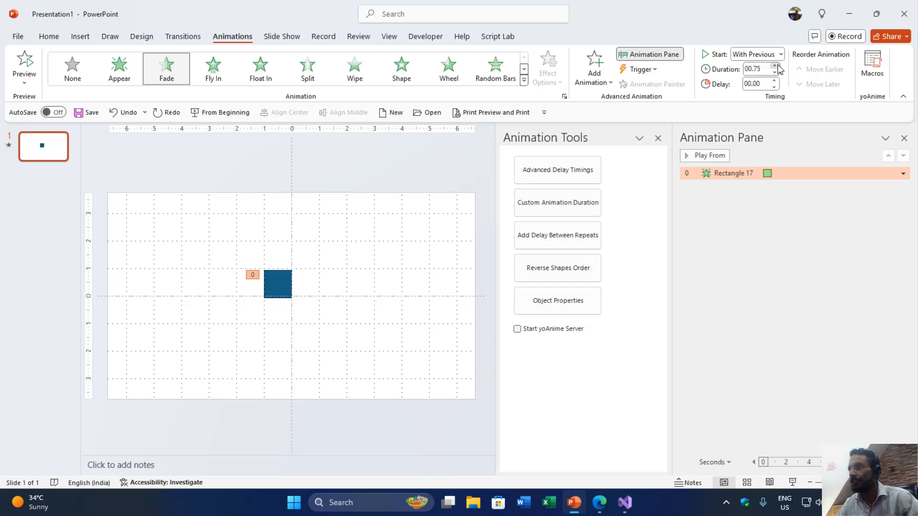
left_click_drag(778, 65, 777, 65)
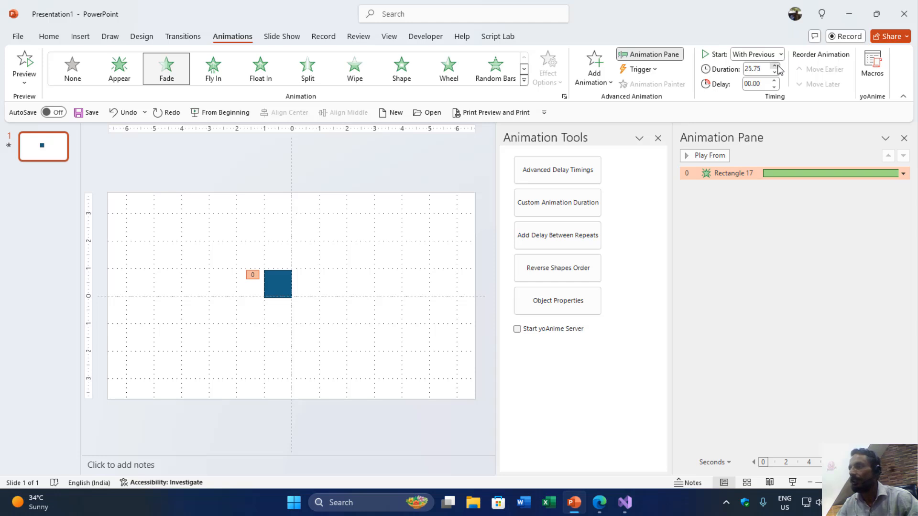
left_click_drag(778, 66, 777, 66)
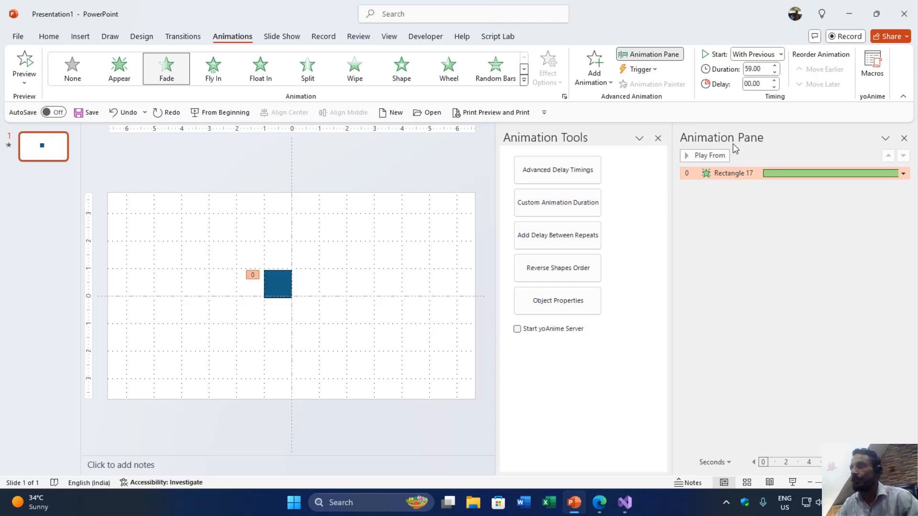
Set the Fade duration to 600 seconds in the effect's timing options and stop the preview
double_click(727, 173)
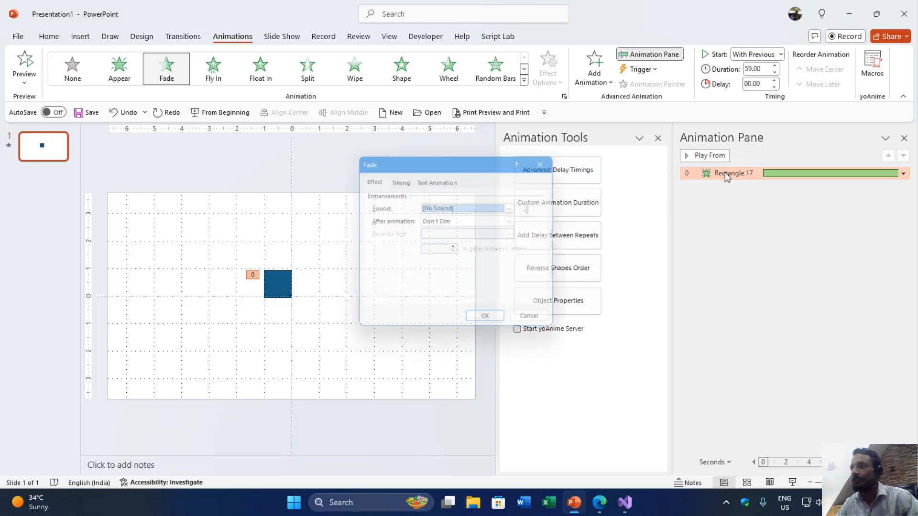
left_click(400, 179)
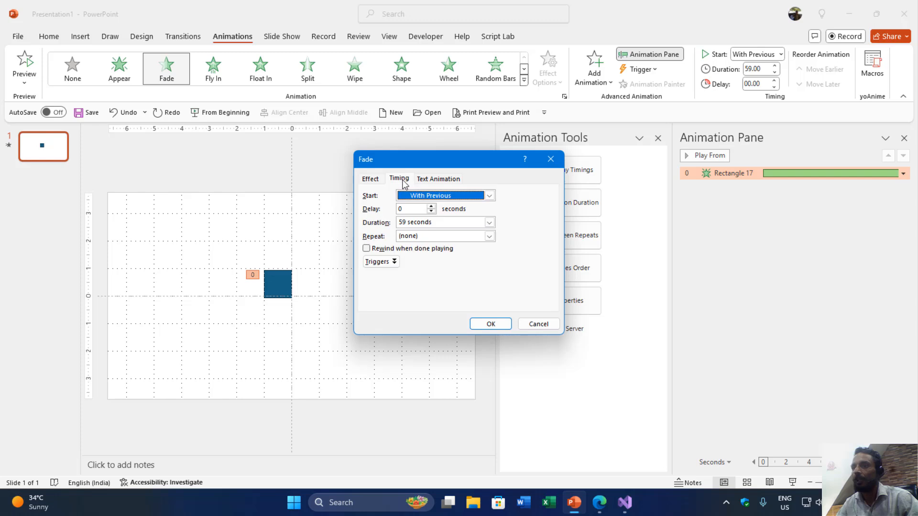
left_click(454, 225)
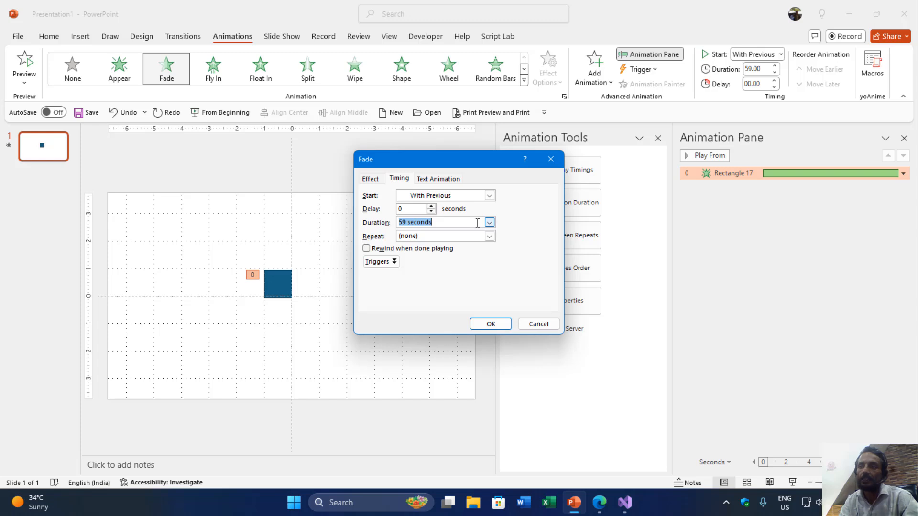
type("600")
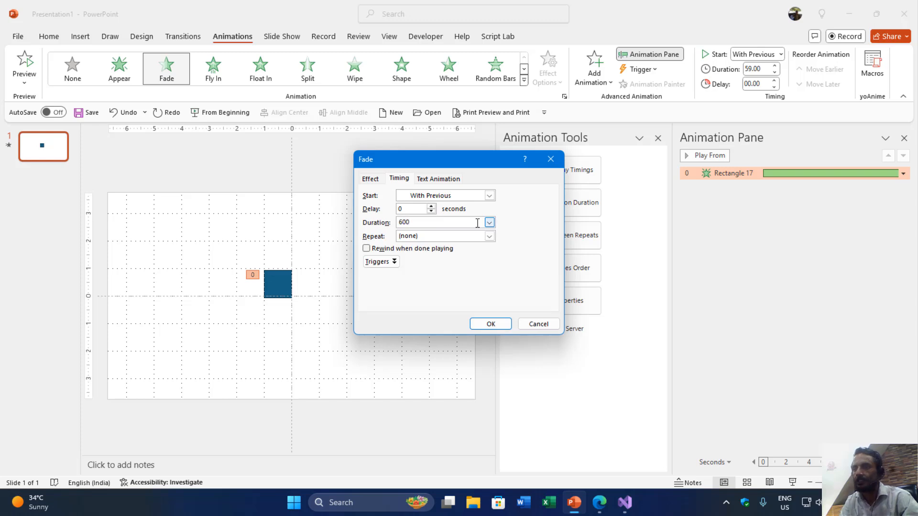
key("Return")
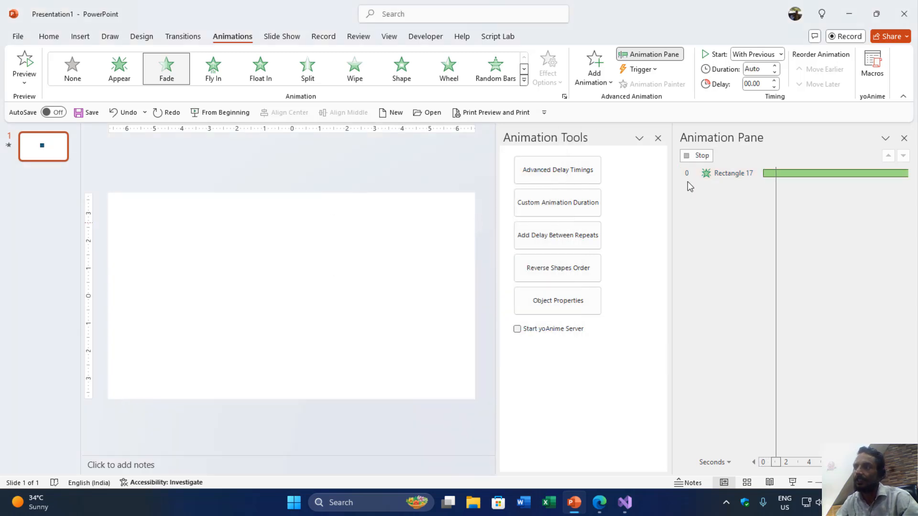
left_click(842, 275)
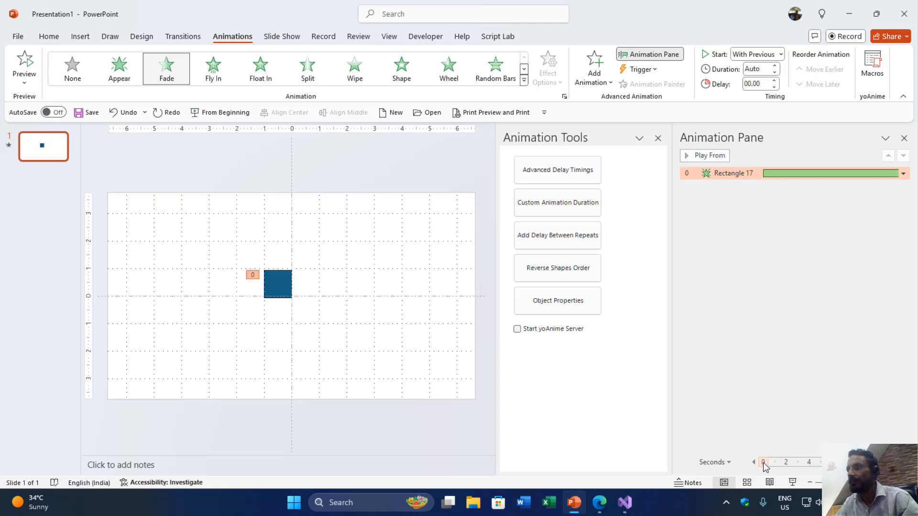
Examine where the rectangle's Fade bar ends on the Animation Pane timeline
left_click_drag(763, 462, 893, 463)
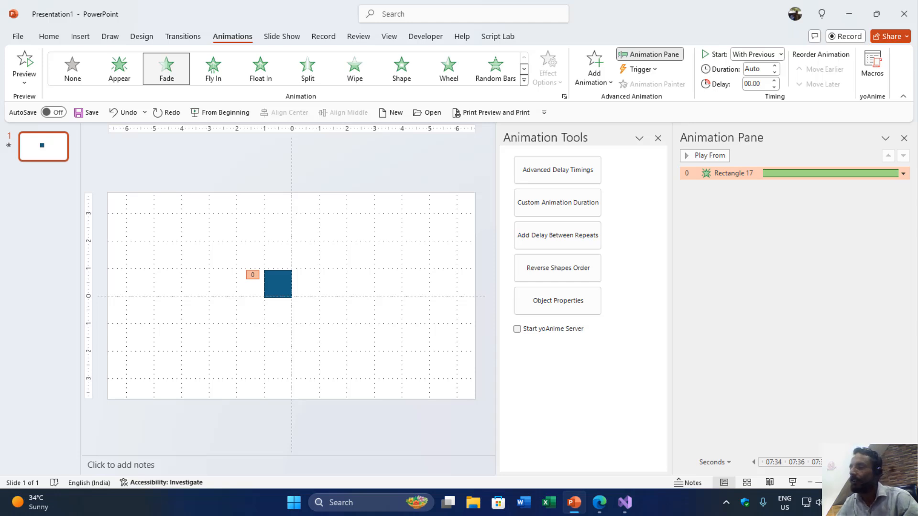
left_click(903, 463)
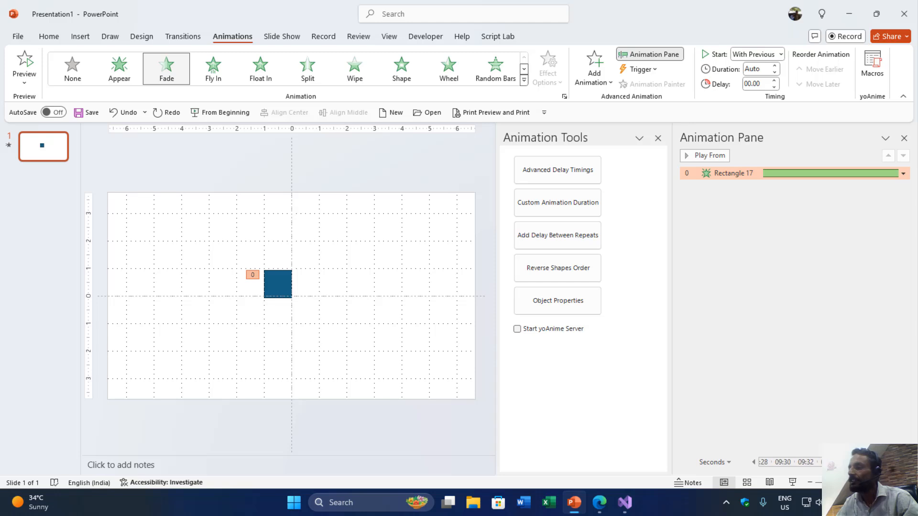
left_click_drag(759, 445, 808, 453)
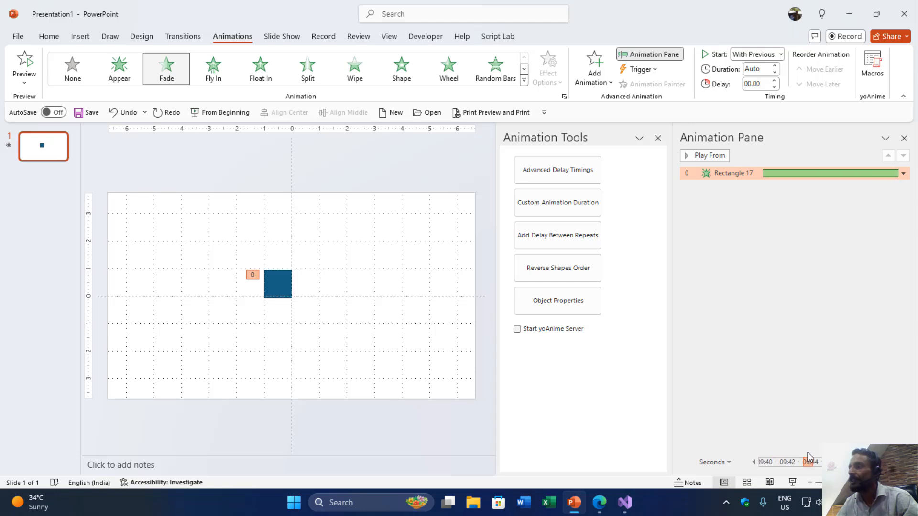
left_click(904, 462)
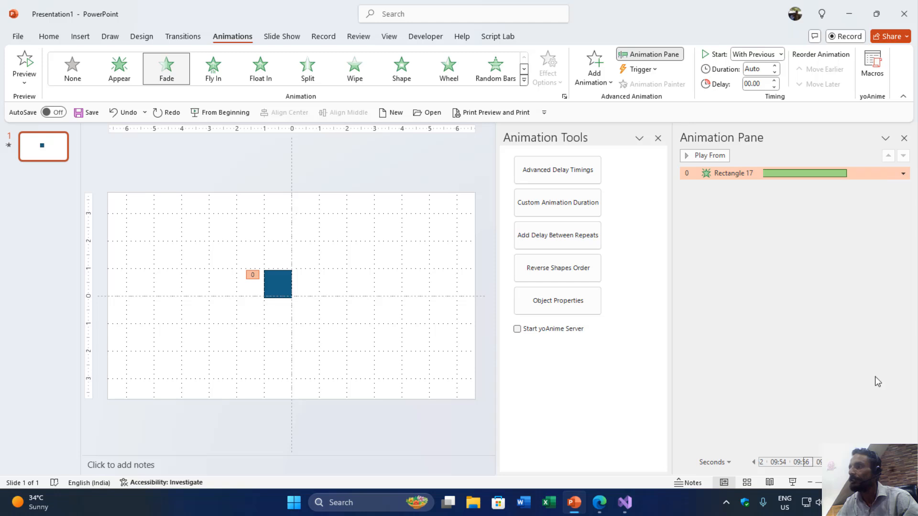
Shift the Fade bar further along the timeline to lengthen its delay, and look for its new end
left_click(834, 211)
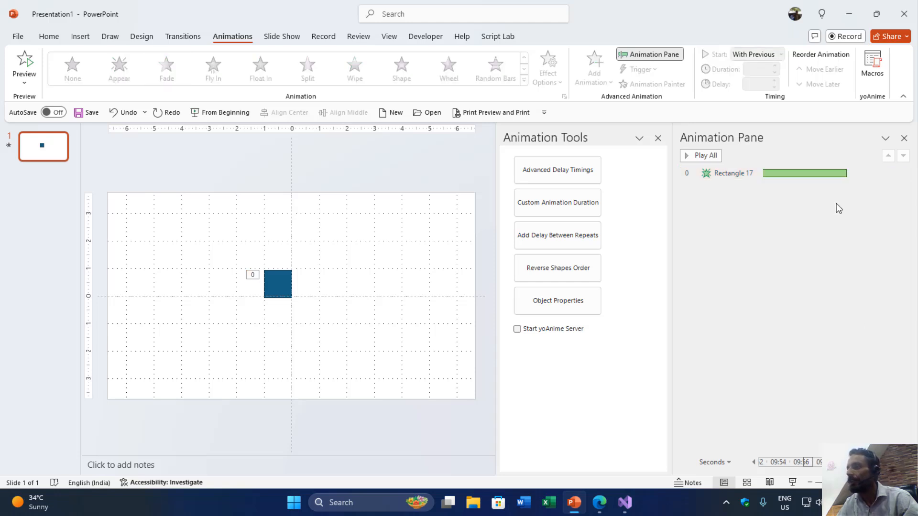
left_click(809, 171)
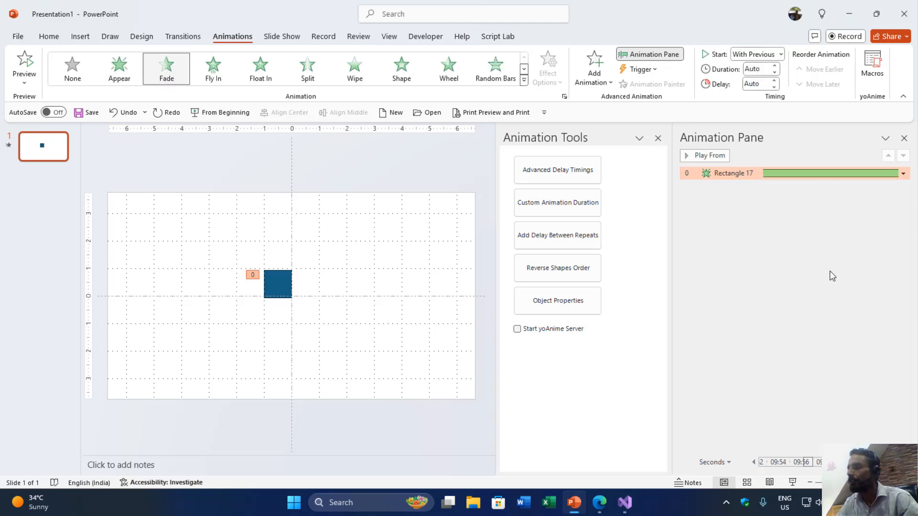
left_click_drag(808, 462, 903, 463)
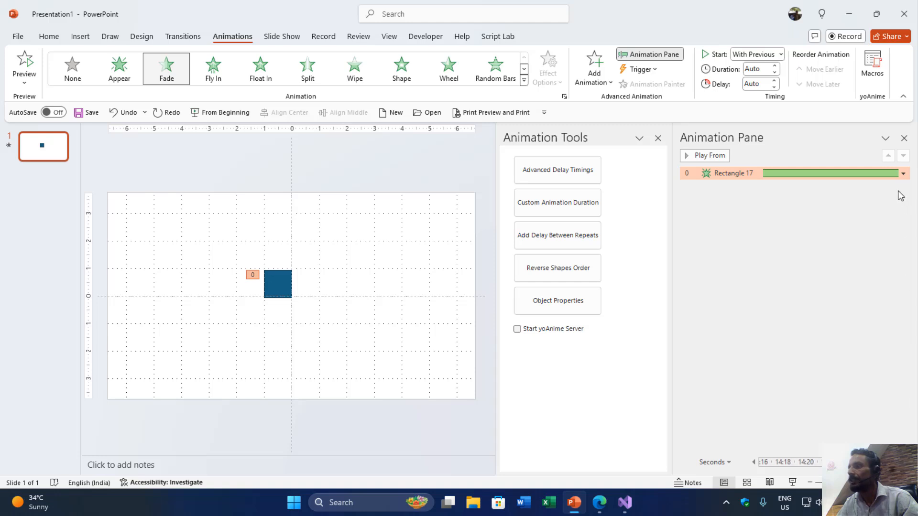
Set both the duration and the delay of the rectangle's Fade animation to 1 second
left_click(764, 70)
type("1")
key("Return")
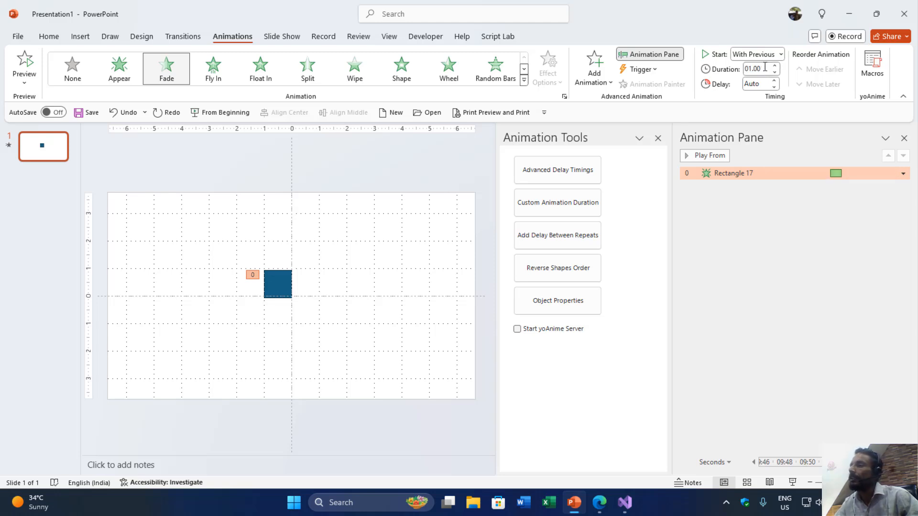
left_click(764, 85)
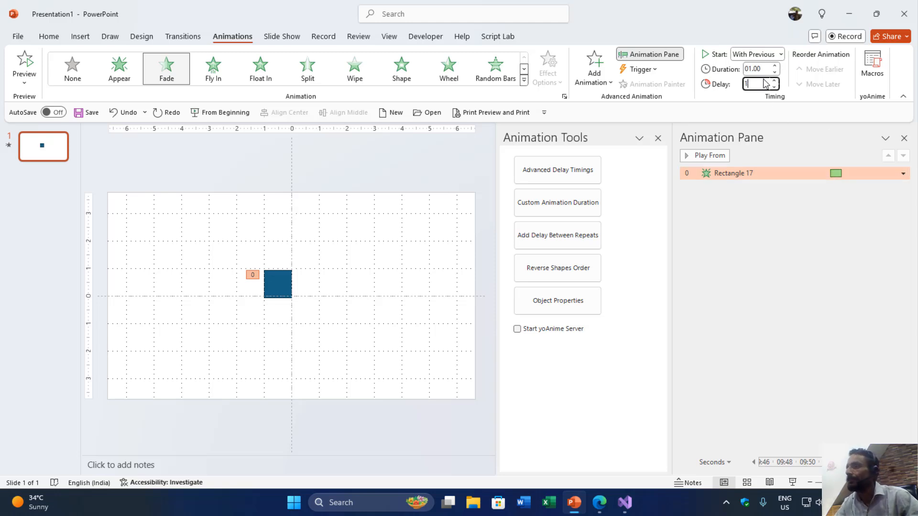
type("1")
key("Return")
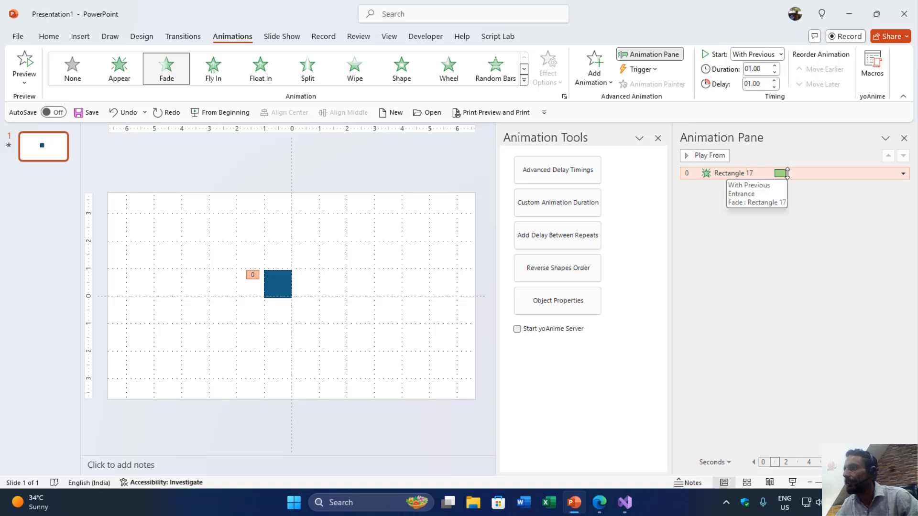
Stretch the end of the rectangle's Fade bar past the 4-minute mark on the Animation Pane timeline
left_click_drag(790, 176, 899, 175)
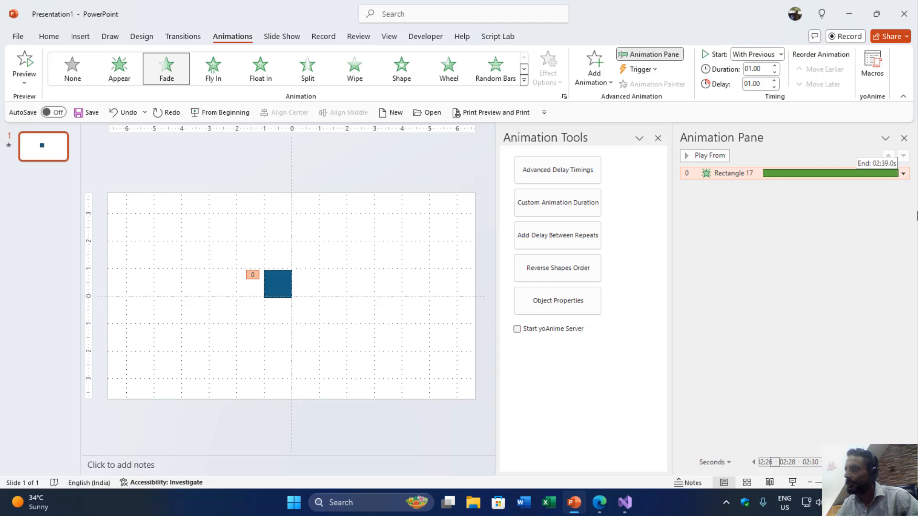
left_click_drag(917, 216, 916, 216)
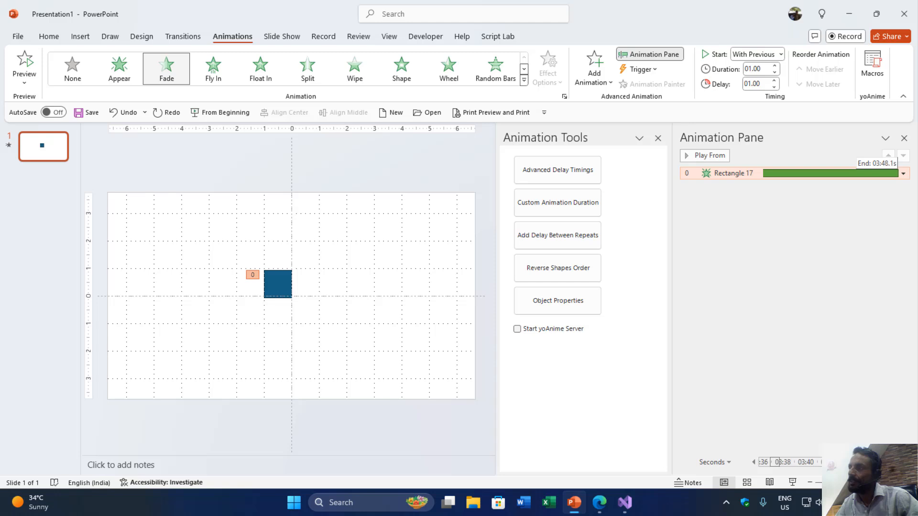
left_click_drag(917, 216, 917, 216)
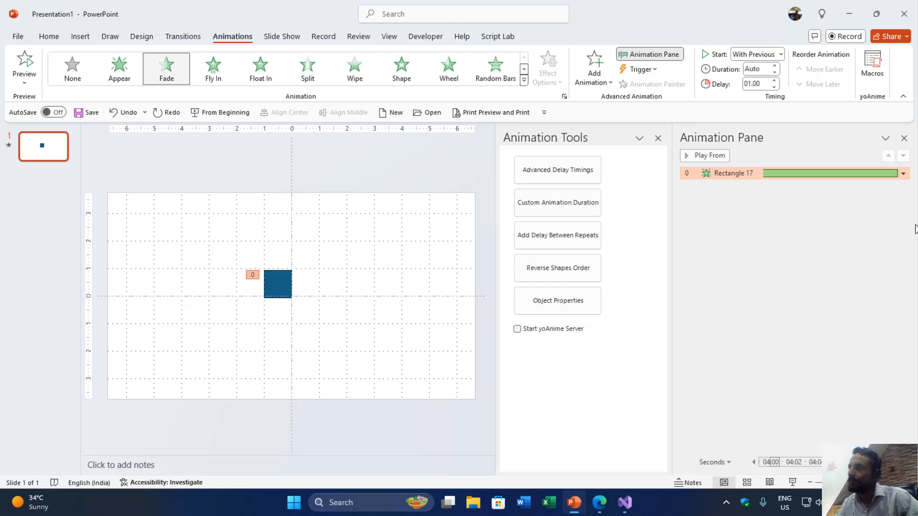
Set the rectangle's Fade duration to 1200 seconds with Custom Animation Duration, and find the bar's end on the Animation Pane timeline
left_click_drag(282, 283, 281, 277)
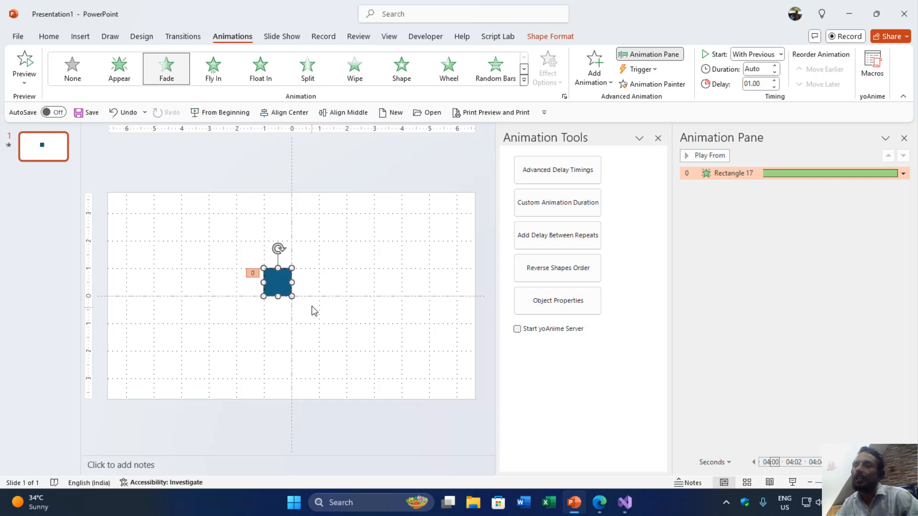
scroll(312, 306, "up", 2)
scroll(312, 307, "down", 2)
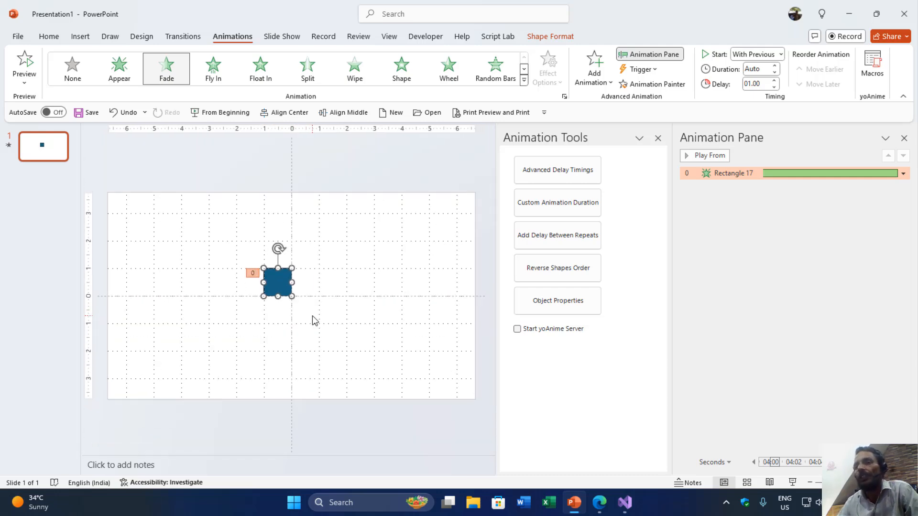
scroll(310, 314, "up", 2)
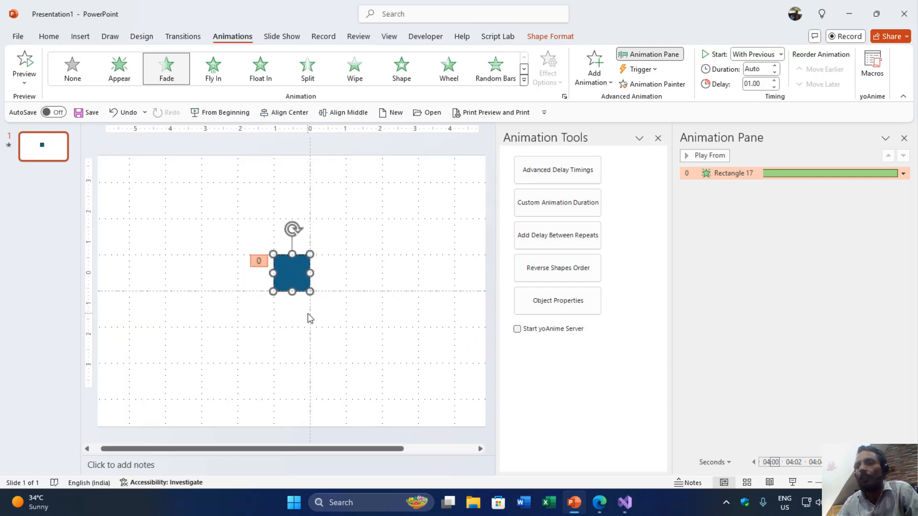
left_click(567, 205)
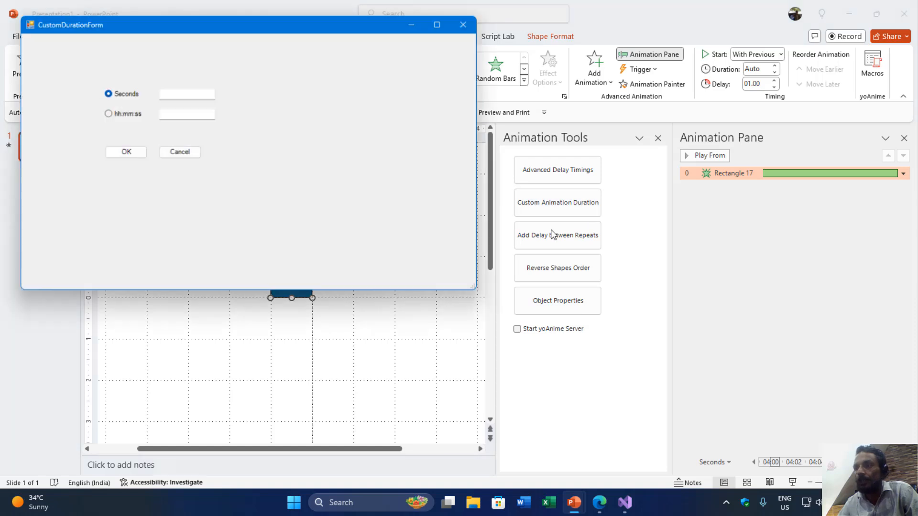
left_click(178, 94)
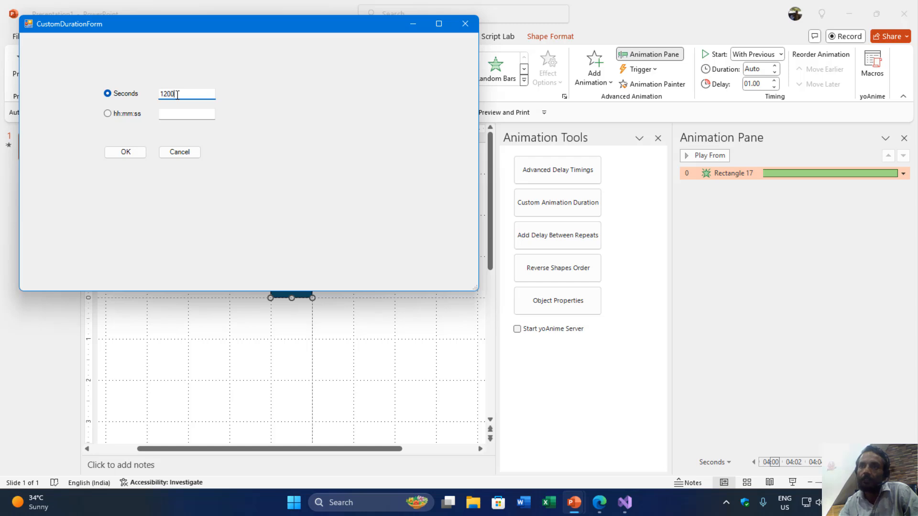
left_click(125, 152)
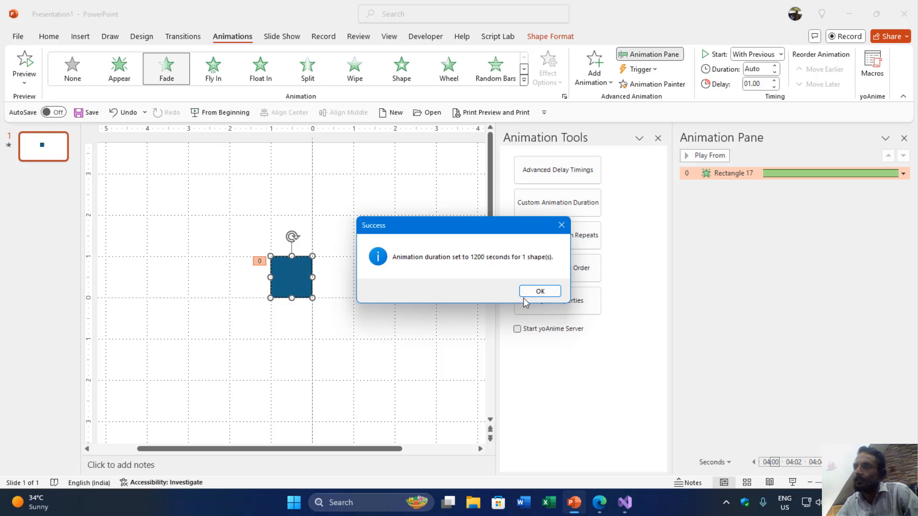
left_click(538, 293)
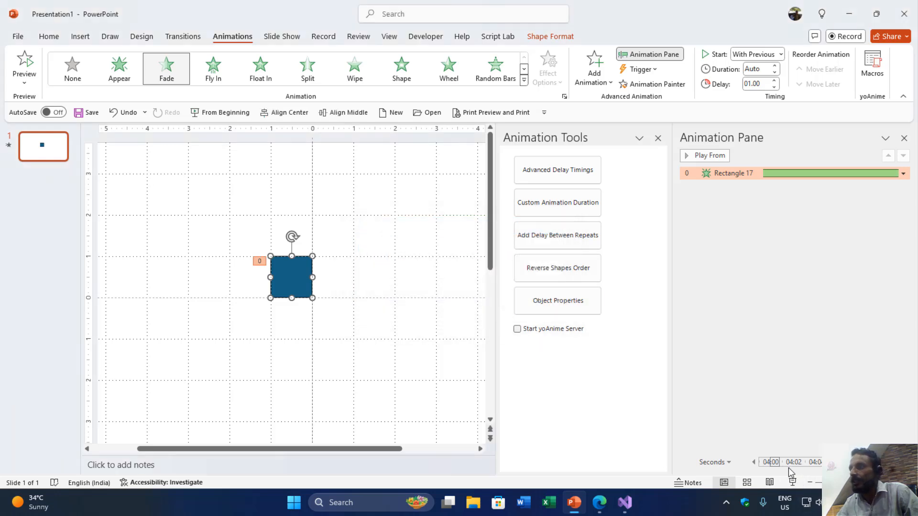
mouse_move(778, 467)
left_mouse_down()
mouse_move(855, 468)
mouse_move(687, 486)
left_mouse_up()
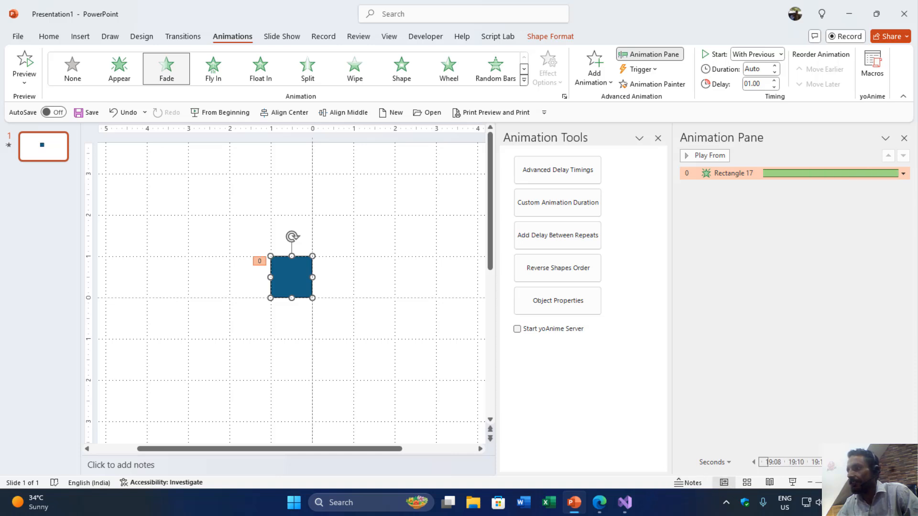
left_click(902, 463)
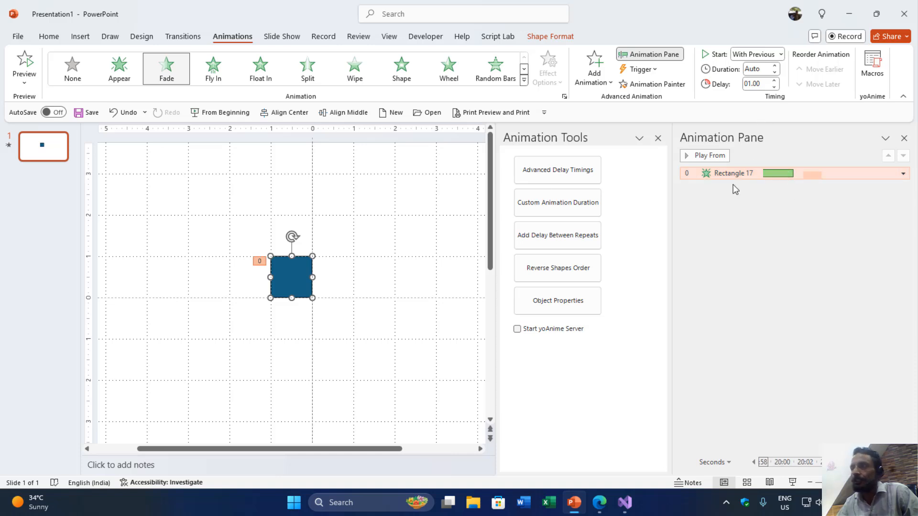
Set the rectangle's Fade duration to 1000000 seconds with Custom Animation Duration, and look along the timeline for its end
left_click(570, 206)
left_click(189, 110)
type("1000000")
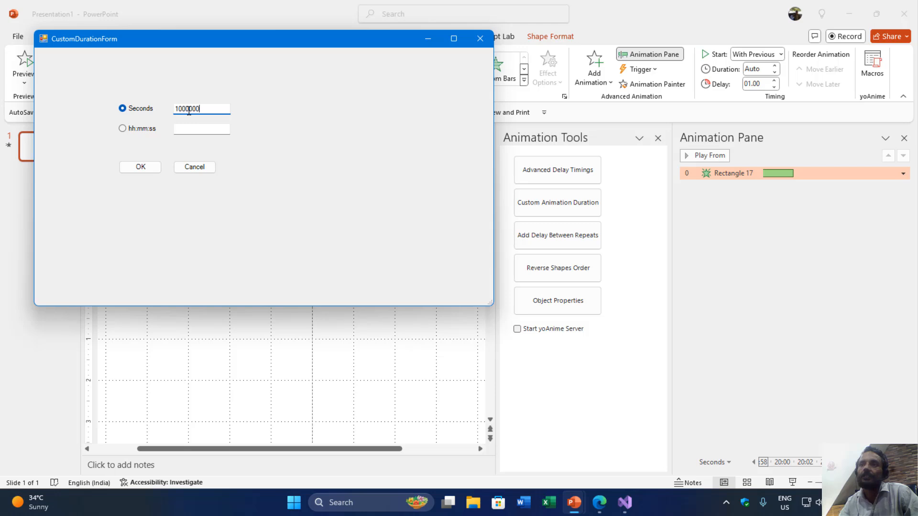
left_click(139, 166)
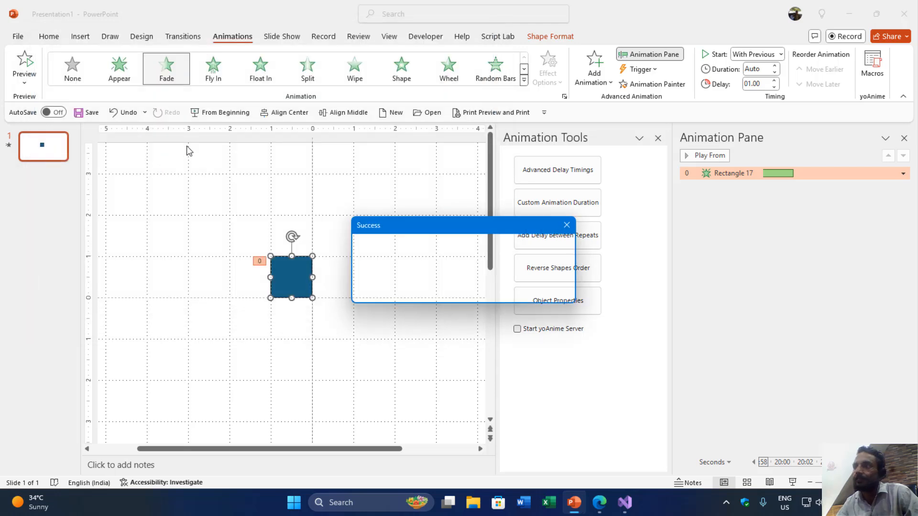
left_click(545, 290)
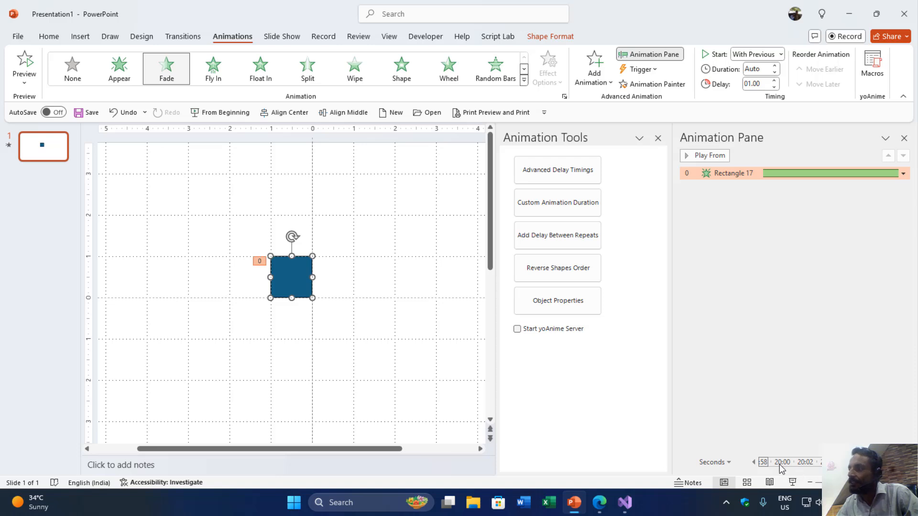
left_click_drag(766, 464, 901, 464)
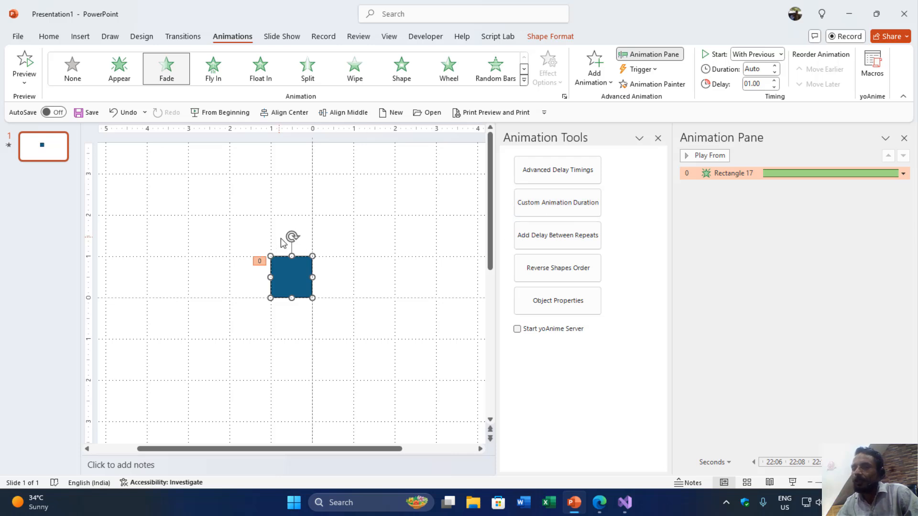
Duplicate the animated blue rectangle 14 times to build a diagonal cascade of overlapping copies
scroll(281, 239, "down", 1)
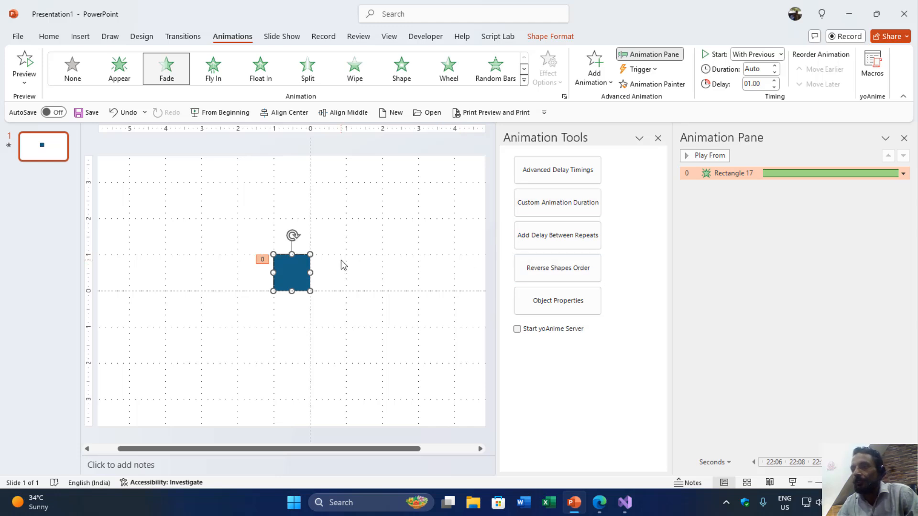
scroll(346, 262, "down", 1)
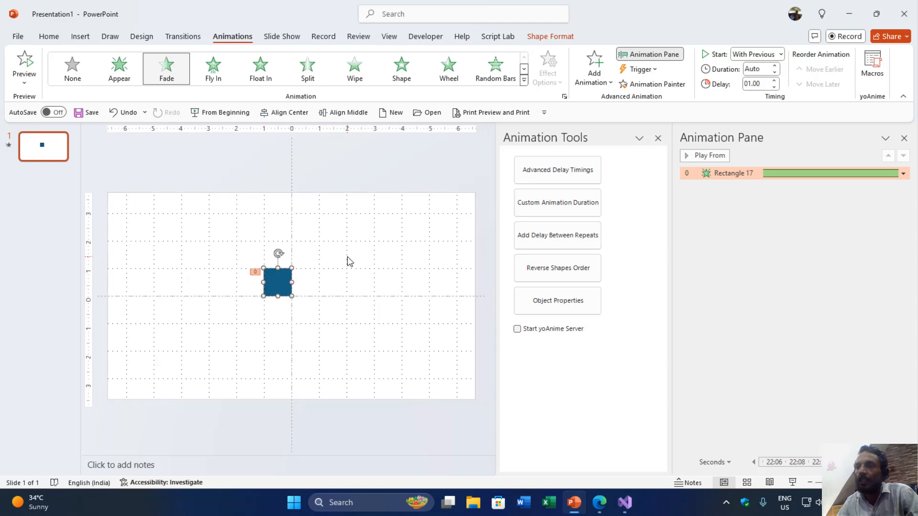
left_click(380, 258)
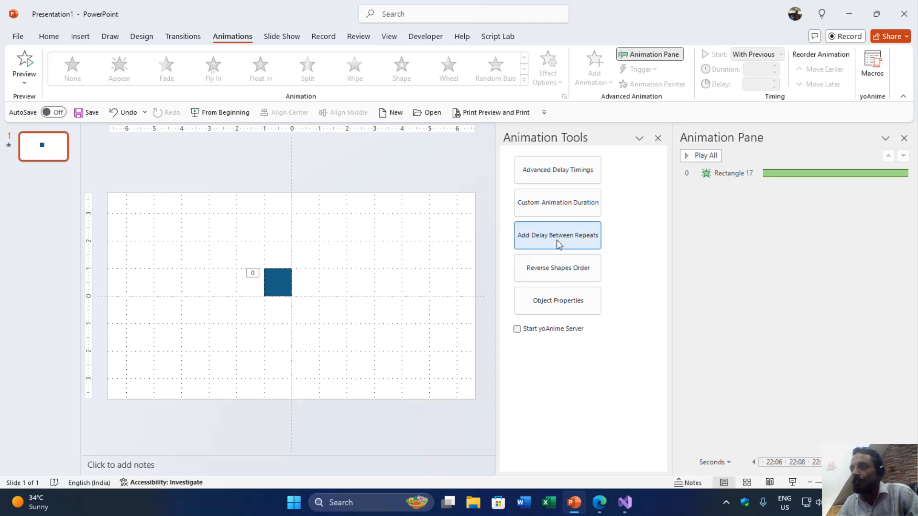
left_click(272, 281)
key("ctrl+d")
key("ctrl+d")
key("ctrl+d")
key("ctrl+d")
key("ctrl+d")
key("ctrl+d")
key("ctrl+d")
key("ctrl+d")
key("ctrl+d")
key("ctrl+d")
key("ctrl+d")
key("ctrl+d")
key("ctrl+d")
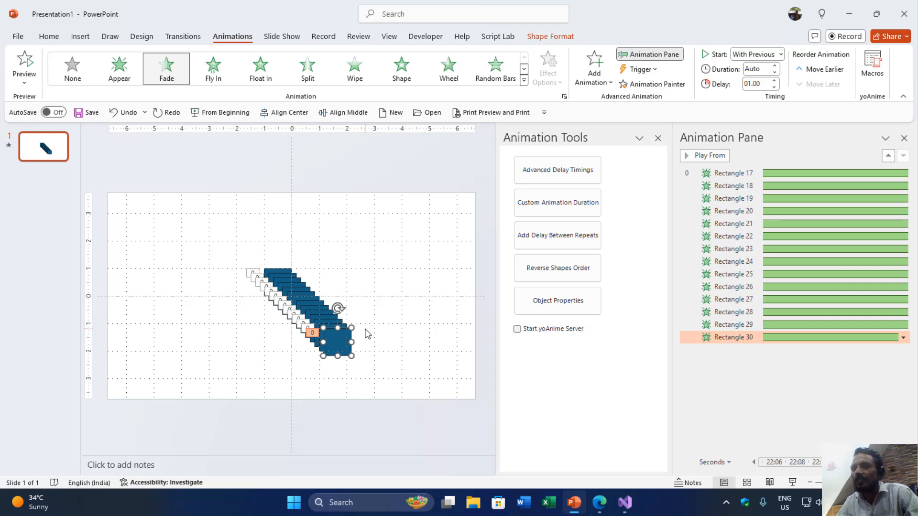
key("ctrl+d")
key("ctrl+a")
scroll(349, 272, "up", 3)
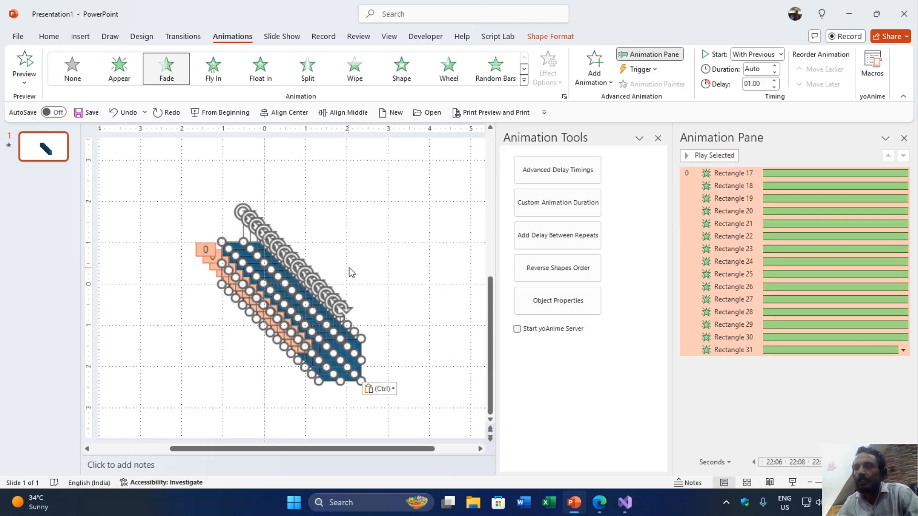
left_click(368, 253)
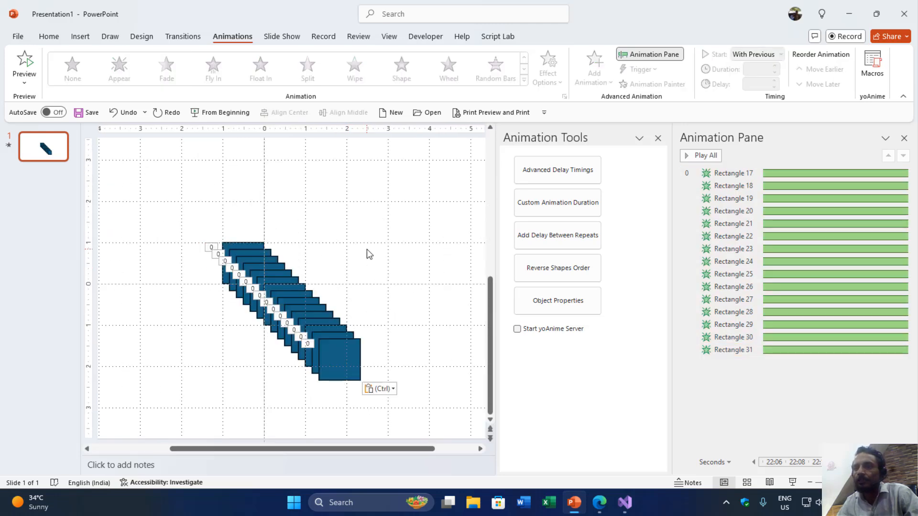
key("ctrl+a")
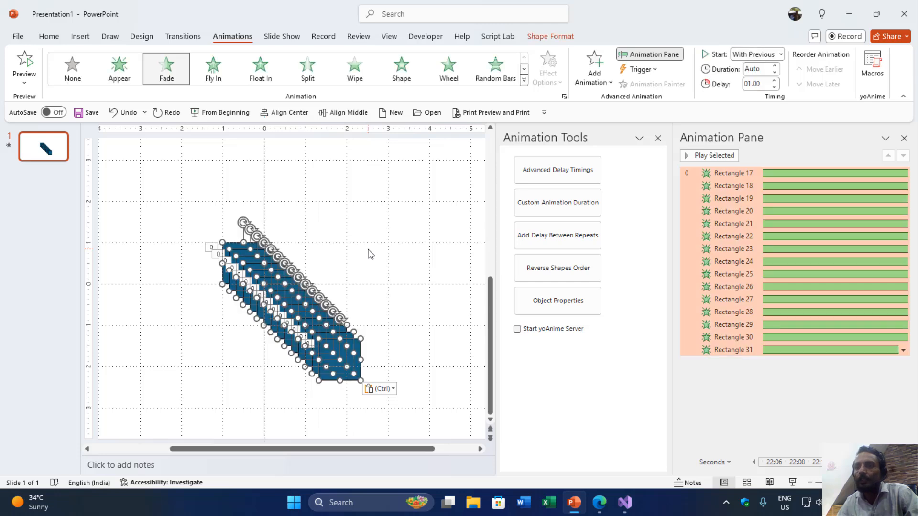
left_click(373, 277)
Apply the green preset shape style to the frontmost rectangle and the orange preset to the rearmost one
left_click(349, 366)
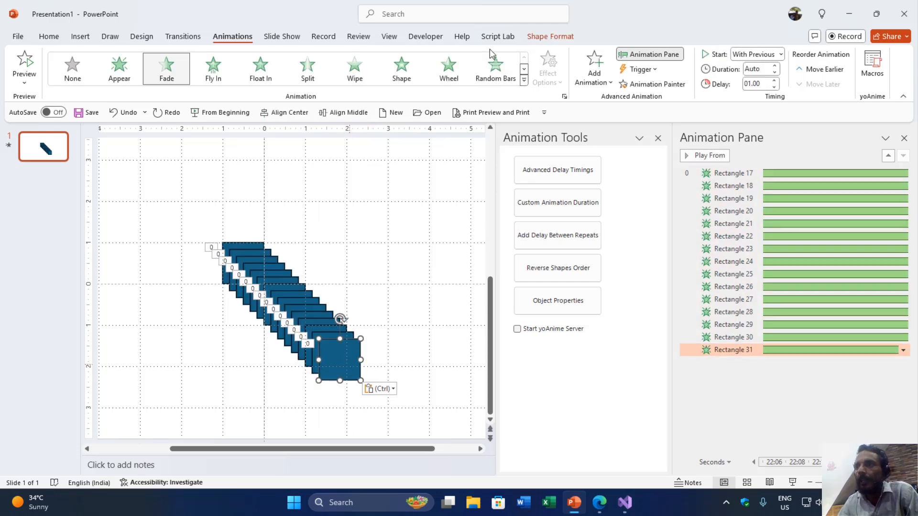
left_click(552, 39)
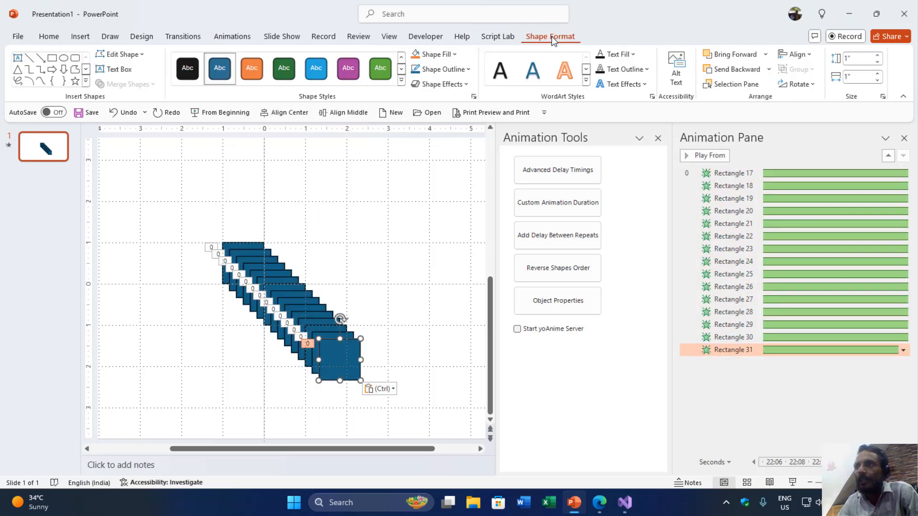
left_click(386, 70)
left_click(244, 245)
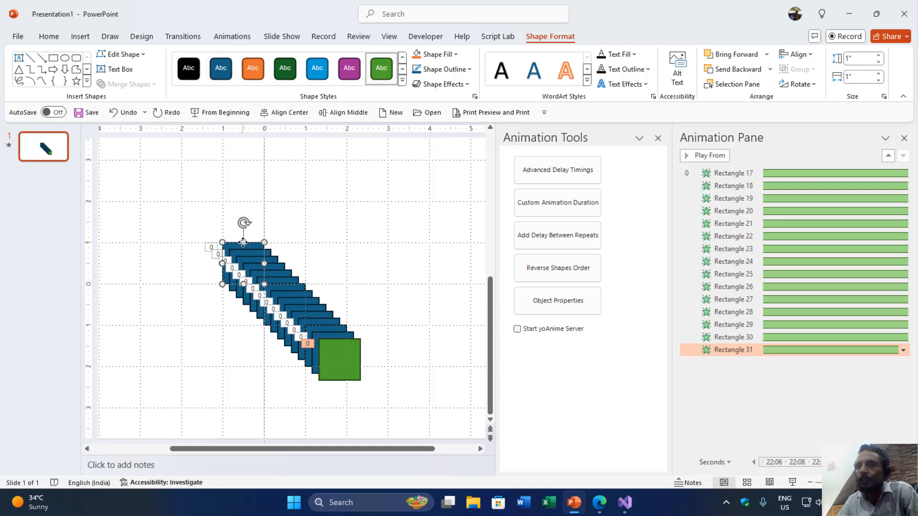
left_click(253, 68)
left_click(355, 209)
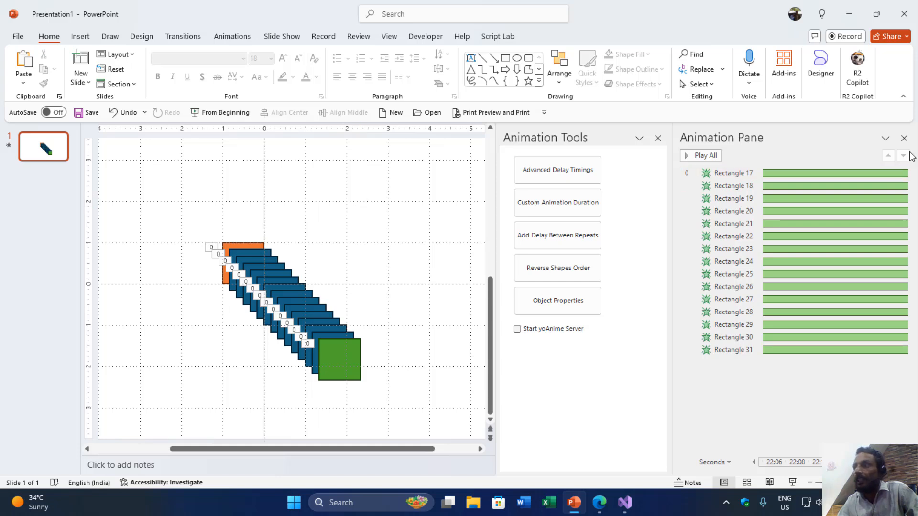
Close the Animation Pane and reverse the stacking order of all the rectangles with Reverse Shapes Order
left_click(903, 138)
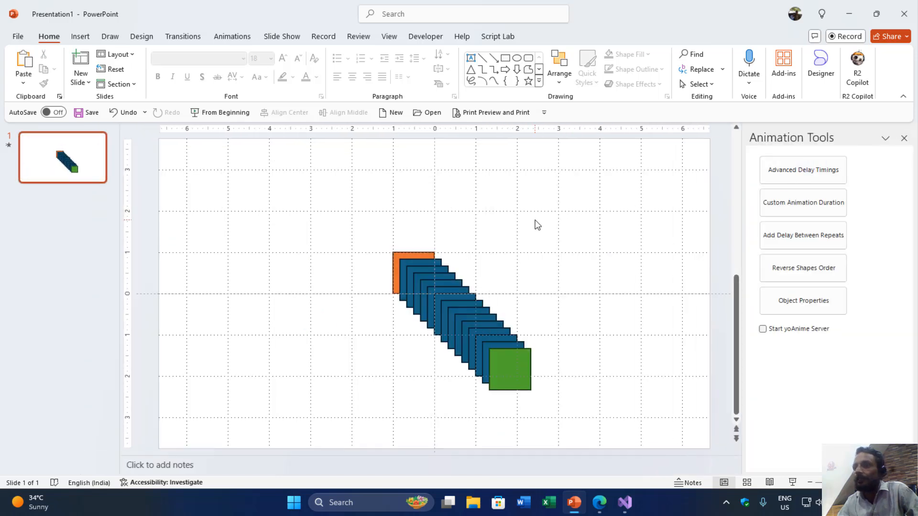
key("ctrl+a")
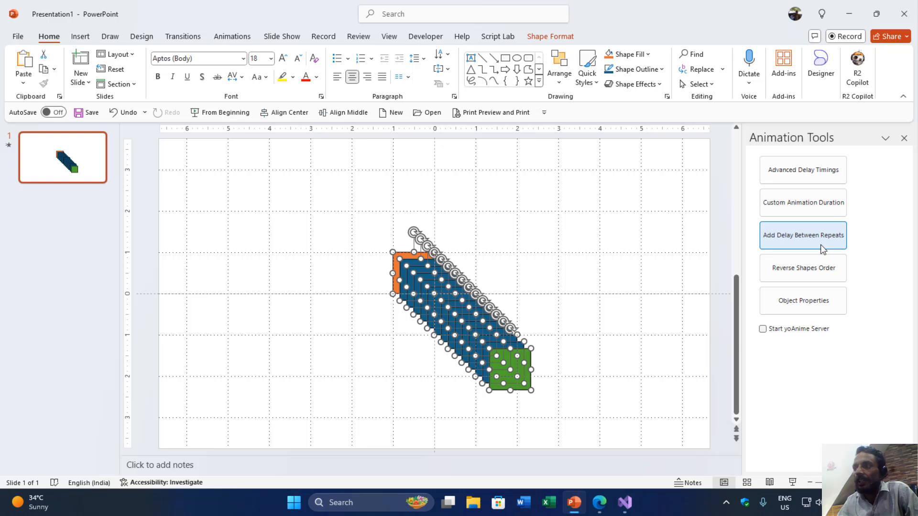
left_click(797, 276)
left_click(538, 253)
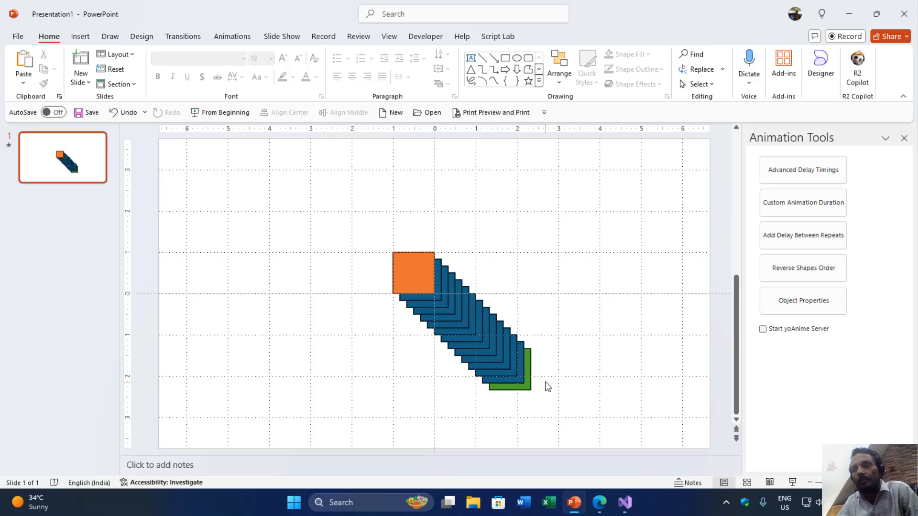
Reverse the stacking order of the whole rectangle cascade two more times
left_click_drag(361, 204, 730, 271)
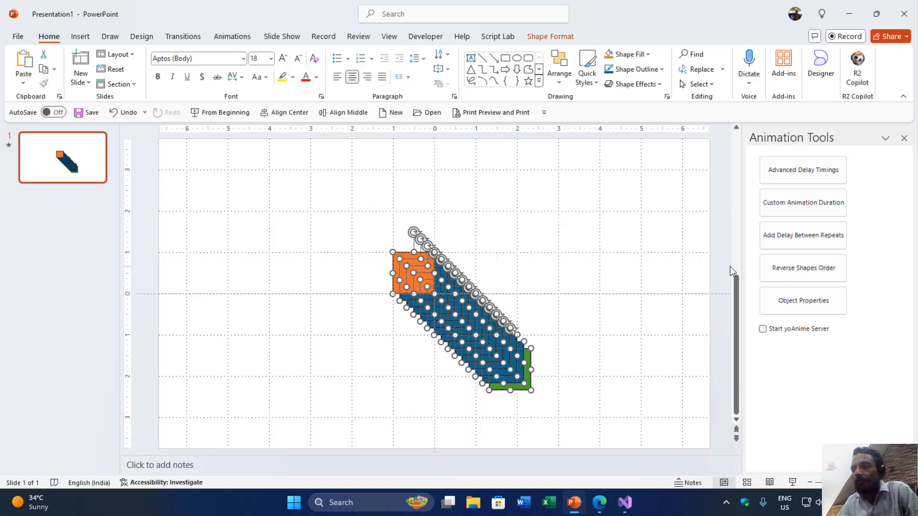
left_click(796, 269)
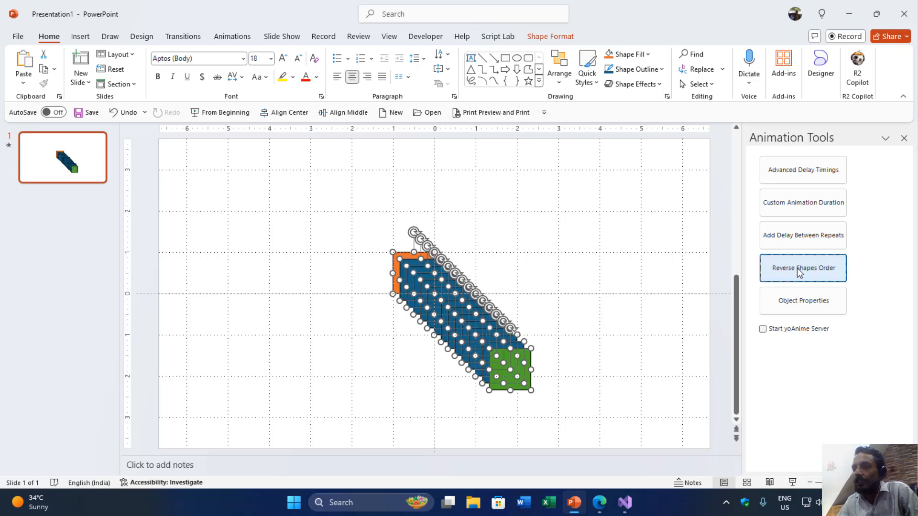
left_click(594, 293)
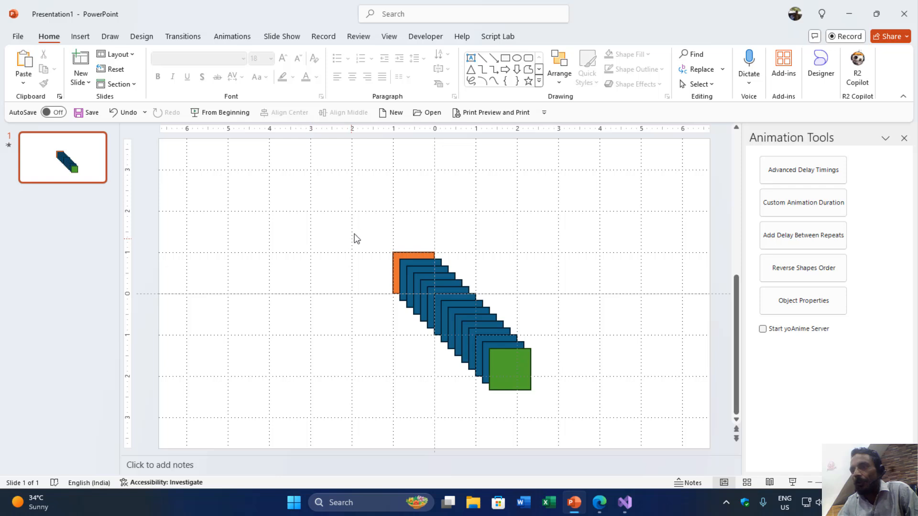
left_click_drag(356, 225, 583, 418)
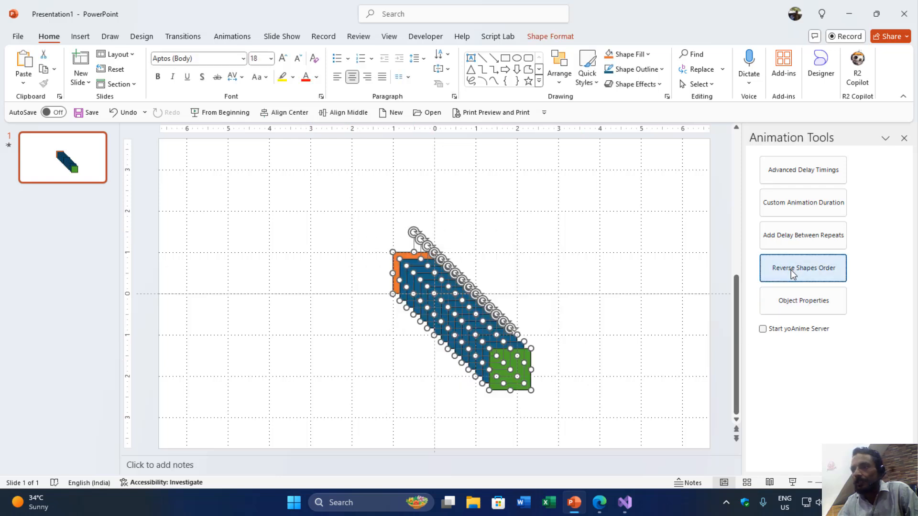
left_click(791, 270)
left_click(532, 258)
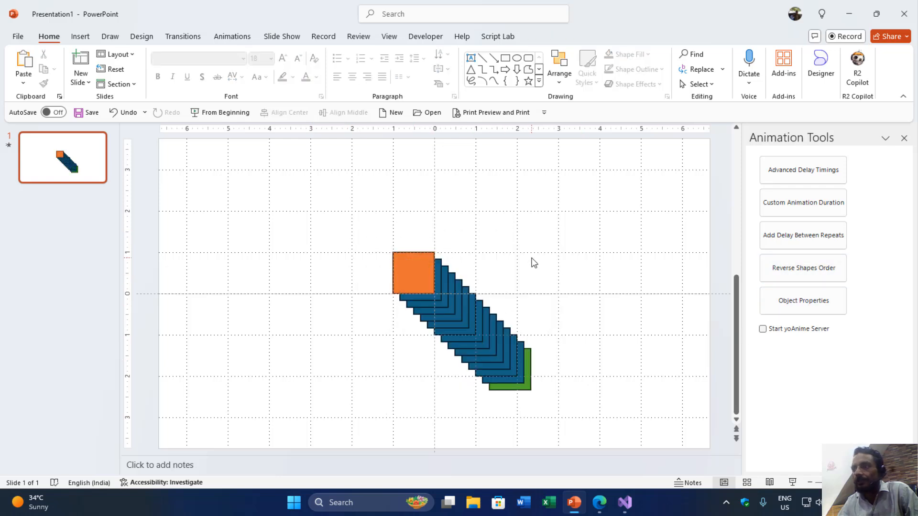
Calculate the orange rectangle's object properties in points, pixels and inches
left_click(405, 271)
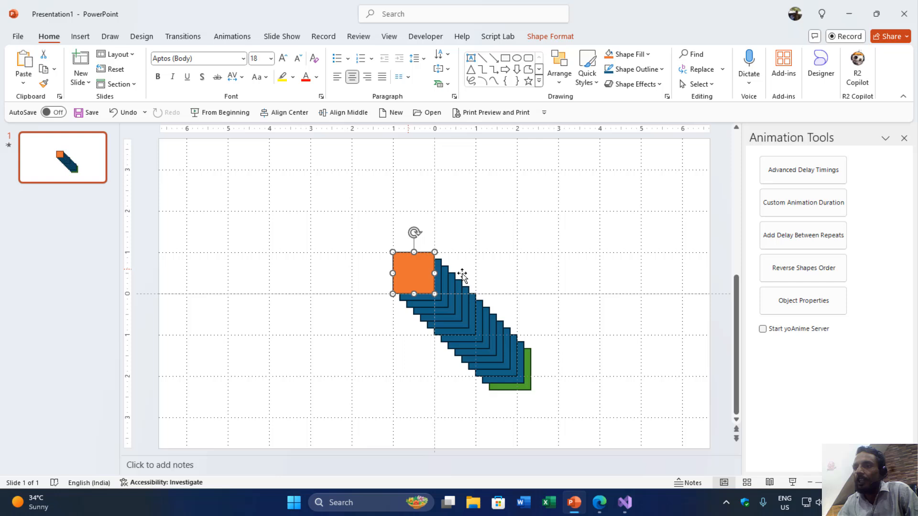
left_click(789, 306)
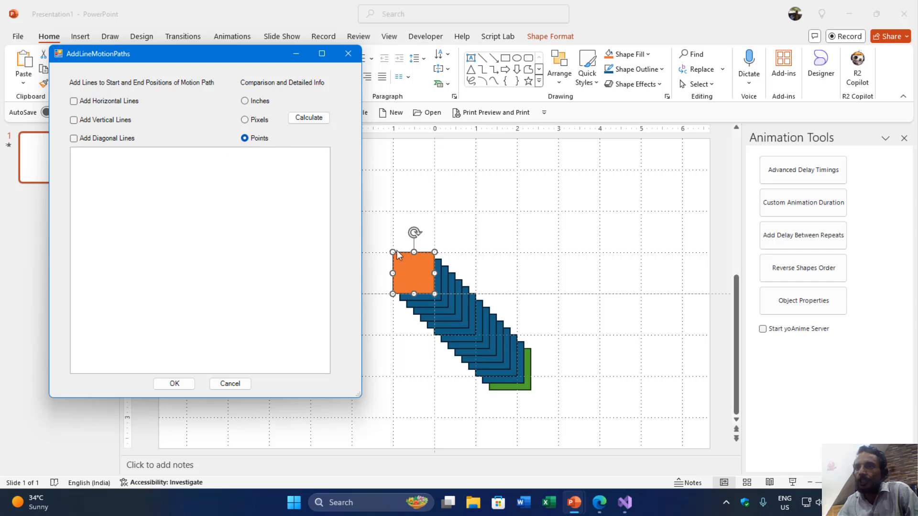
left_click(264, 103)
left_click(309, 118)
left_click(265, 118)
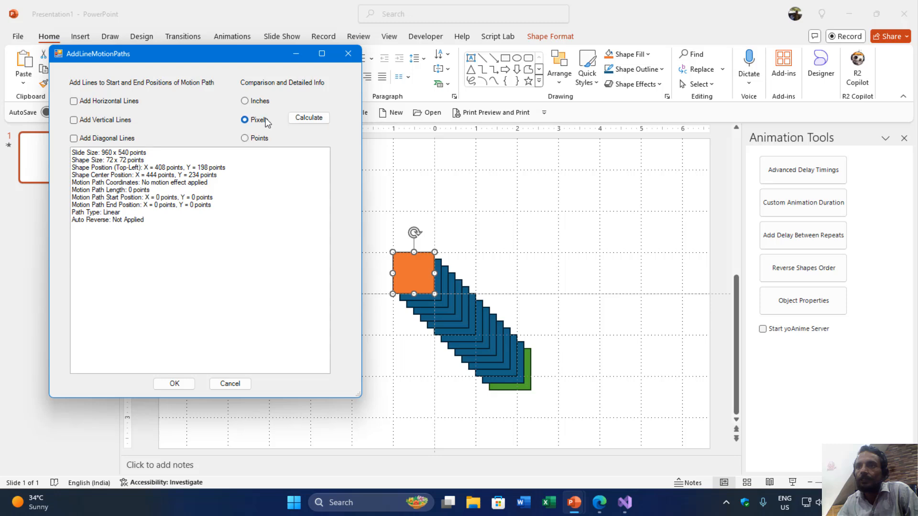
left_click(309, 118)
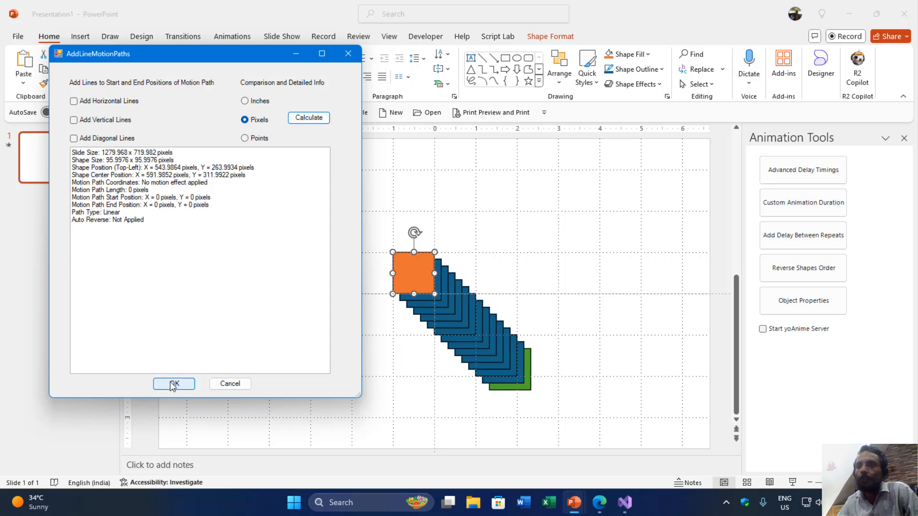
left_click(269, 103)
left_click(298, 118)
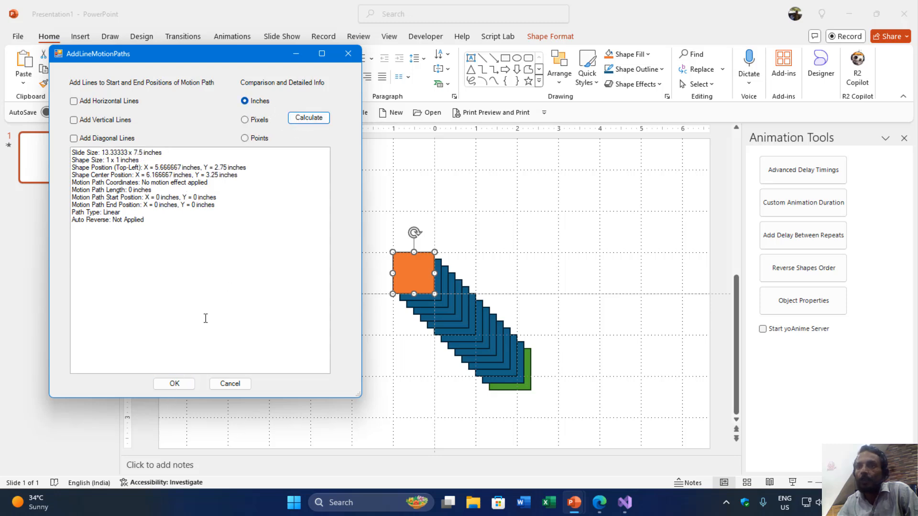
left_click(174, 383)
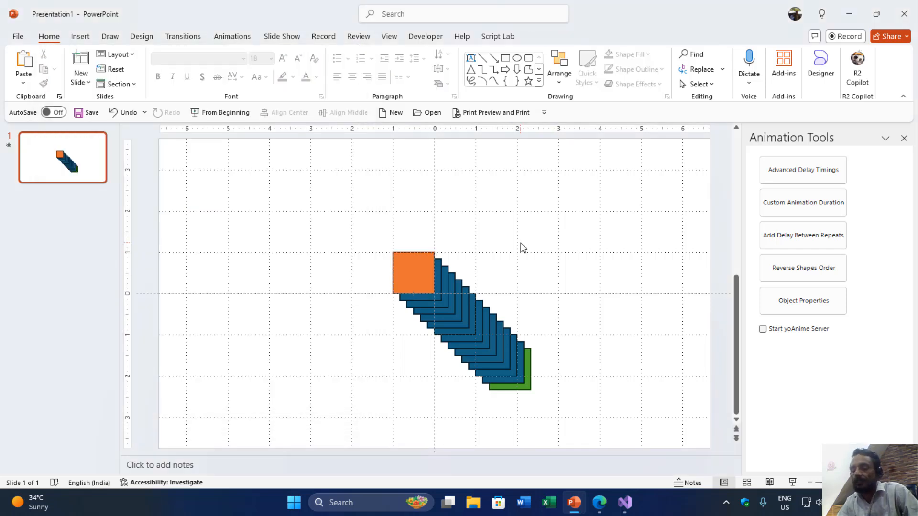
Delete every rectangle except the orange one and add a Lines motion path to it
left_click(397, 266, "shift")
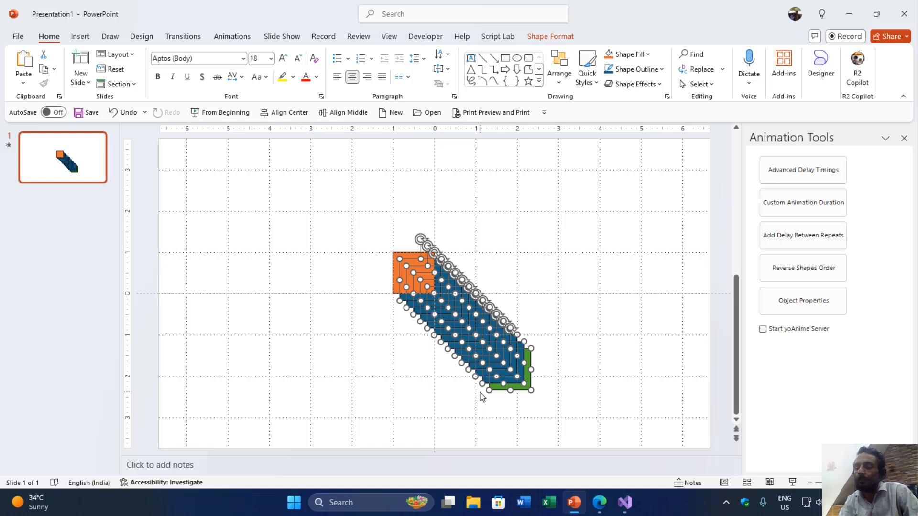
key("ctrl+z")
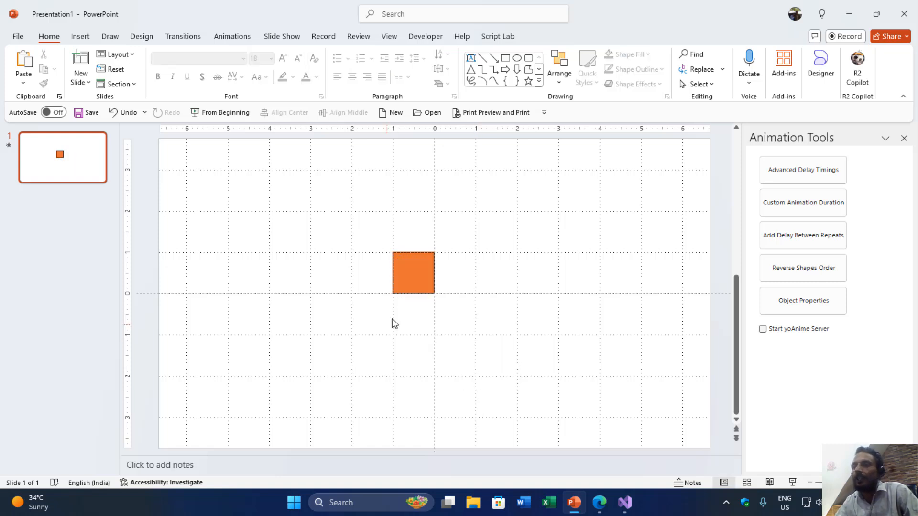
left_click(414, 270)
left_click(239, 37)
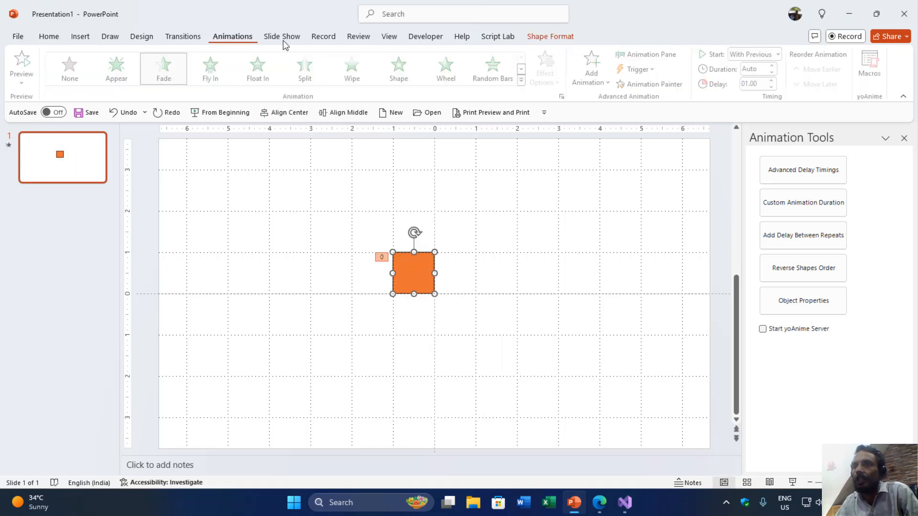
left_click(594, 72)
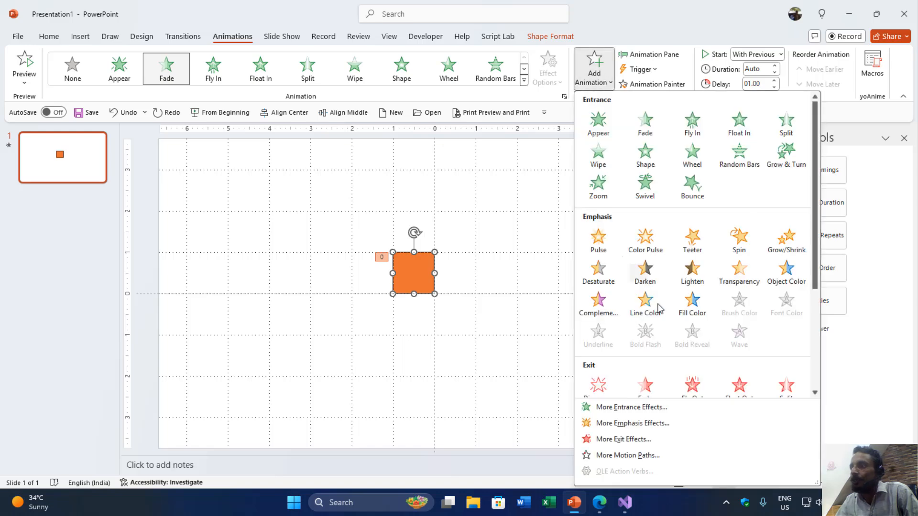
scroll(636, 356, "down", 3)
left_click(599, 351)
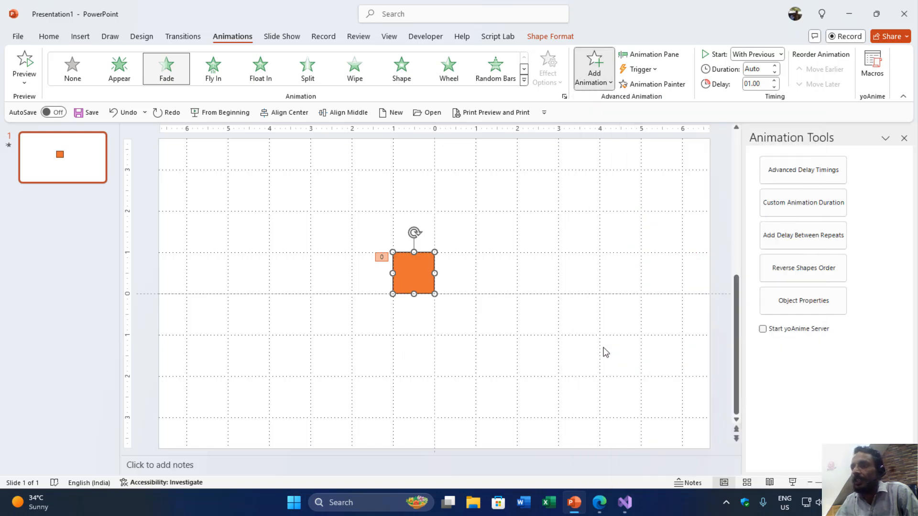
Add vertical lines at the motion path's start and end positions through Object Properties, calculating the details in points
left_click(429, 269)
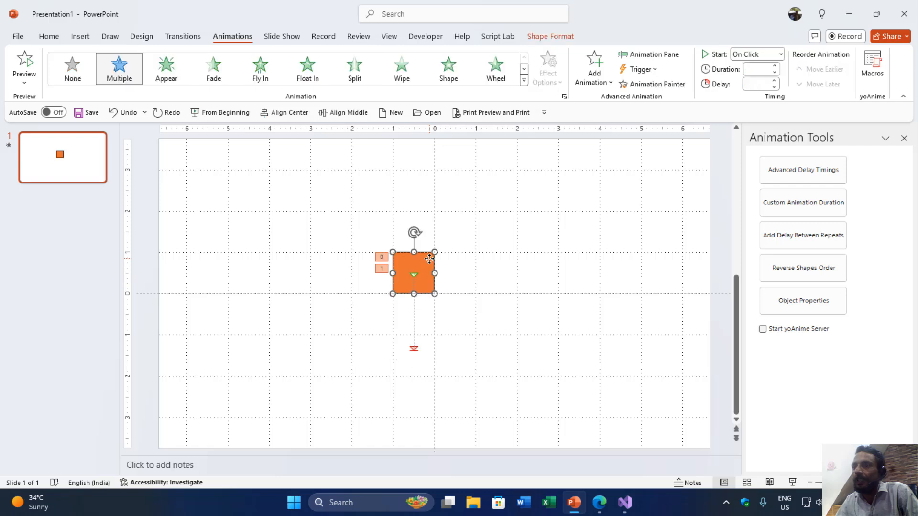
left_click(816, 300)
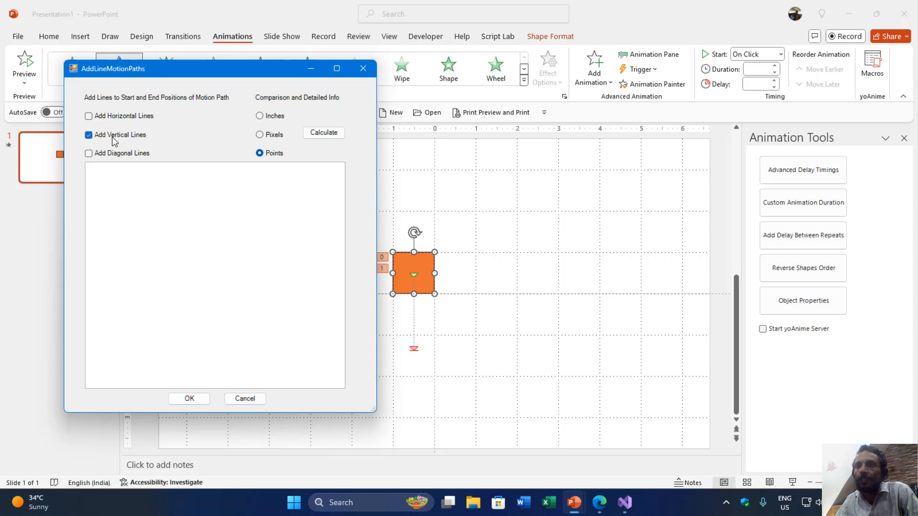
left_click(334, 134)
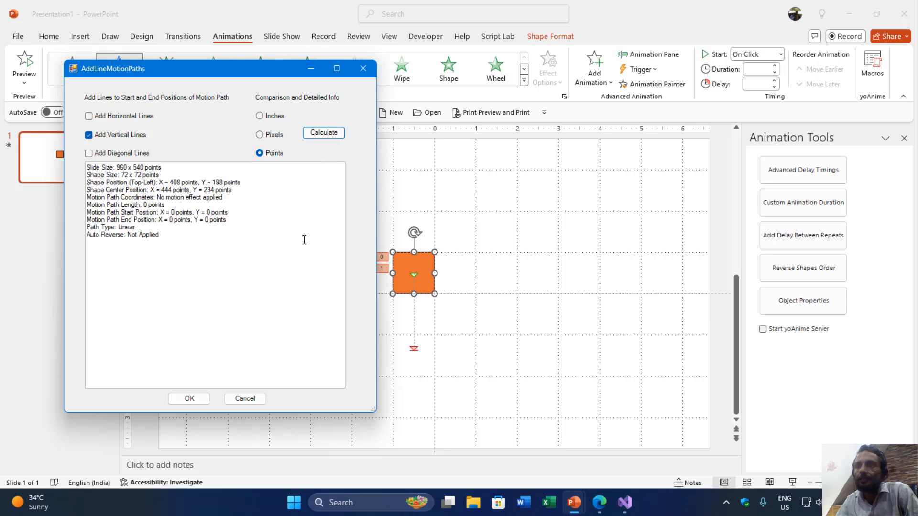
left_click(189, 399)
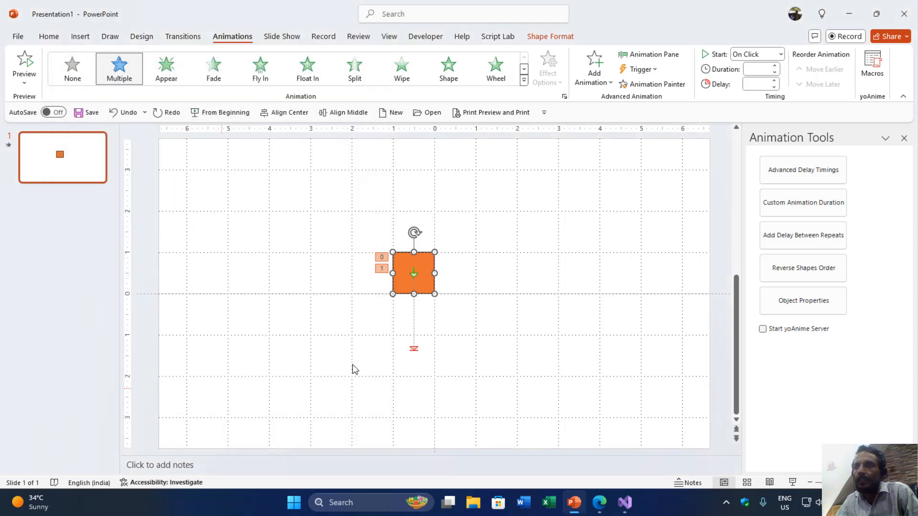
scroll(467, 306, "up", 5)
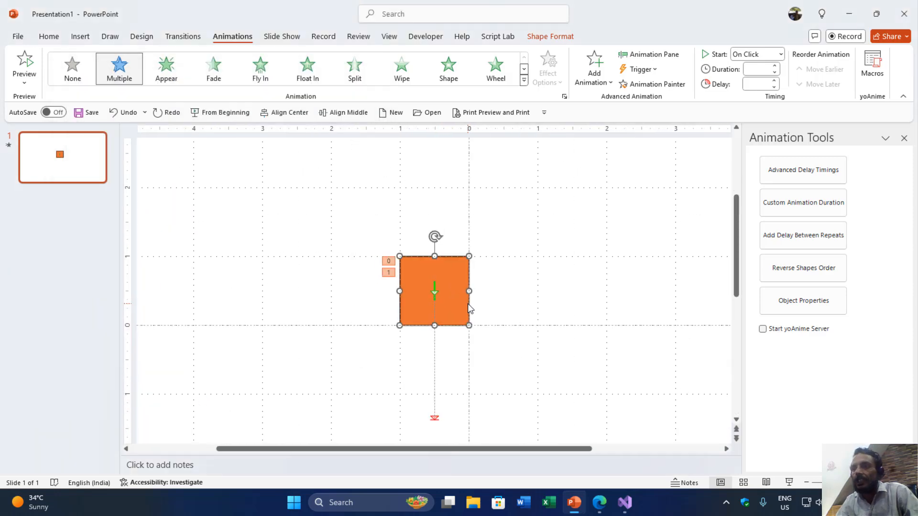
scroll(450, 301, "up", 2)
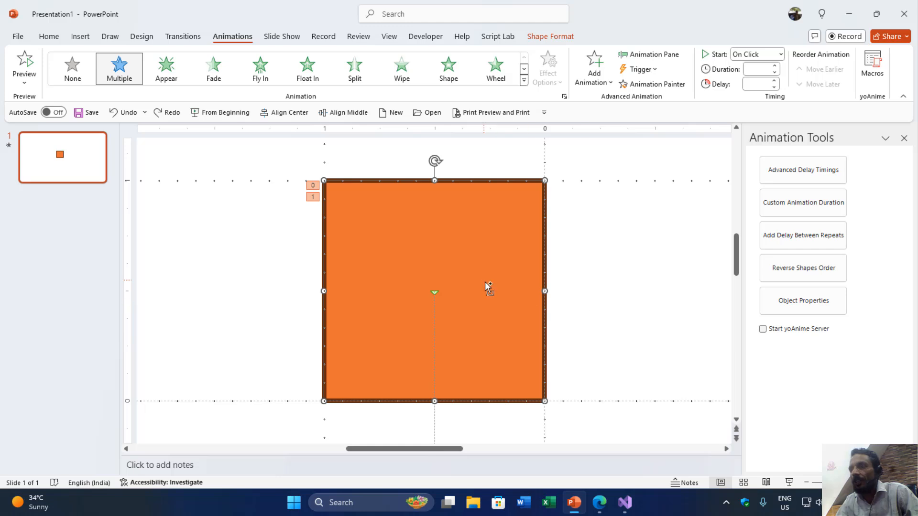
Enable horizontal lines for the orange rectangle's motion path in Object Properties and review its calculated details in points
scroll(485, 287, "down", 5)
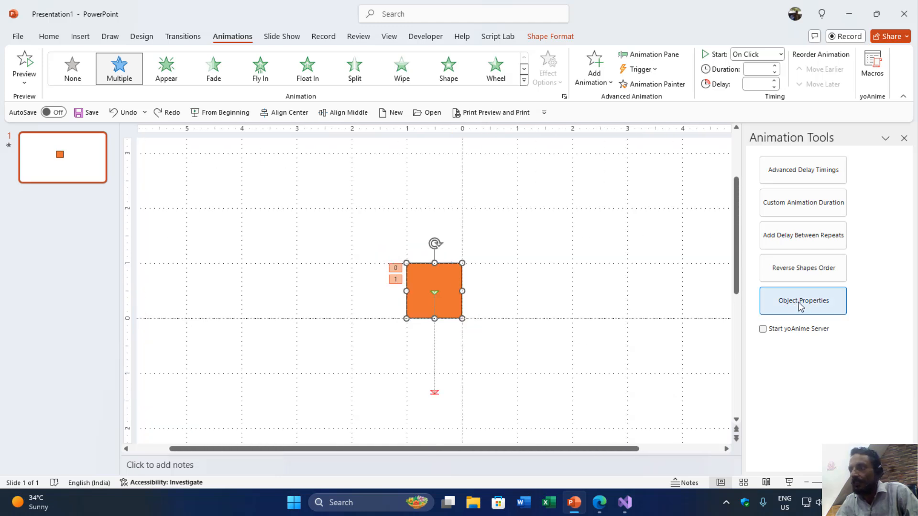
left_click(796, 301)
left_click(144, 134)
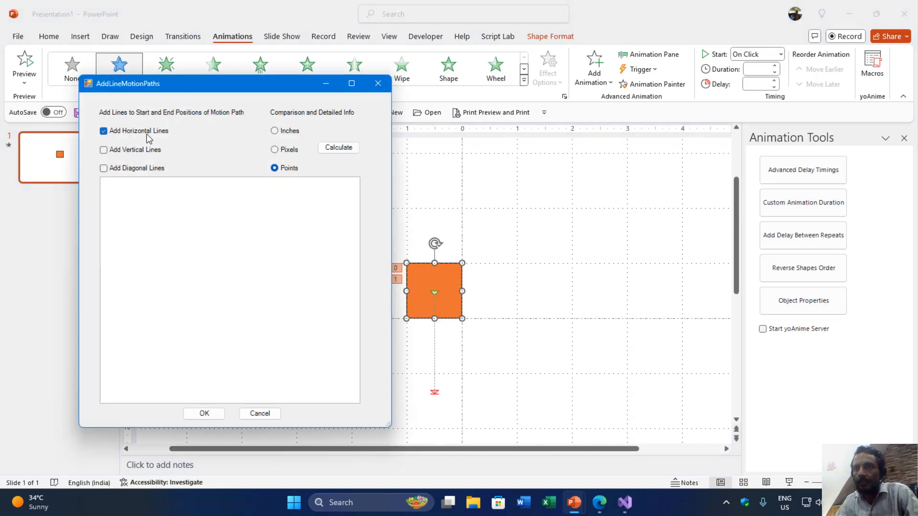
left_click(354, 151)
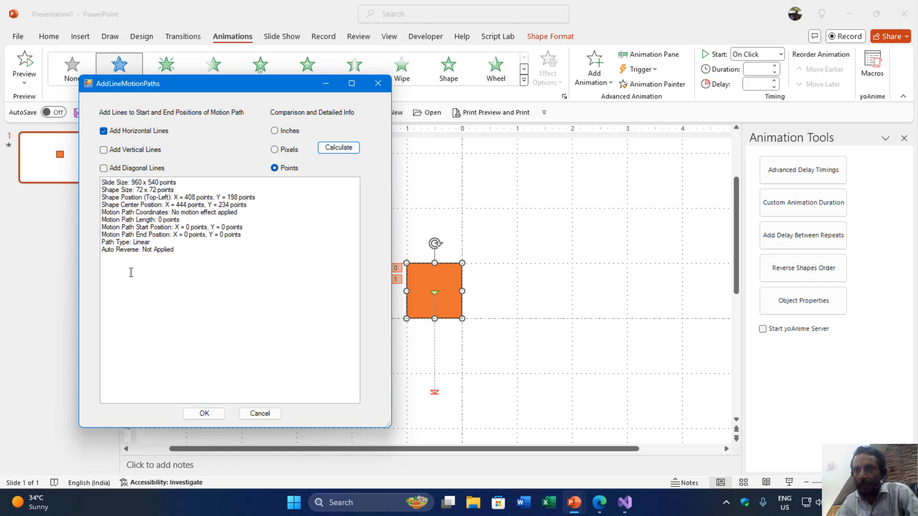
left_click_drag(133, 242, 165, 241)
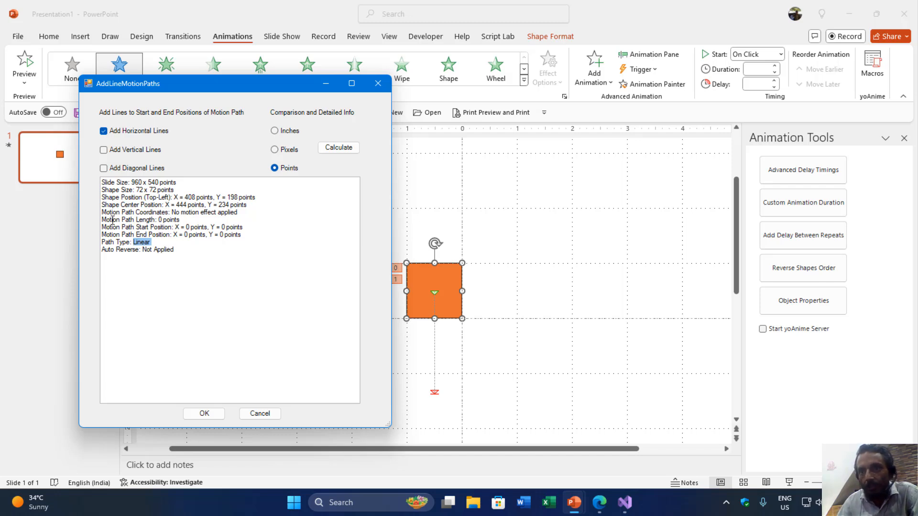
left_click_drag(104, 221, 186, 220)
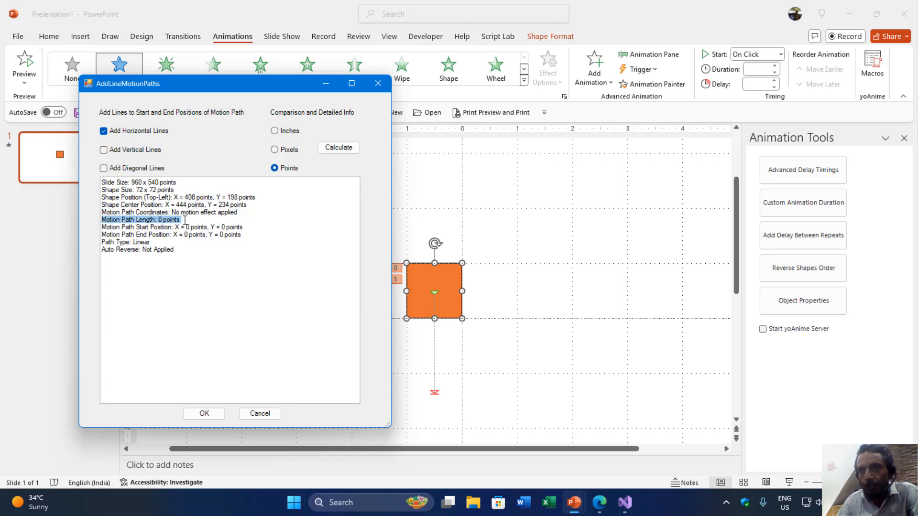
Calculate the motion path details in pixels and inches, and apply the horizontal lines to the orange rectangle's path
left_click(287, 150)
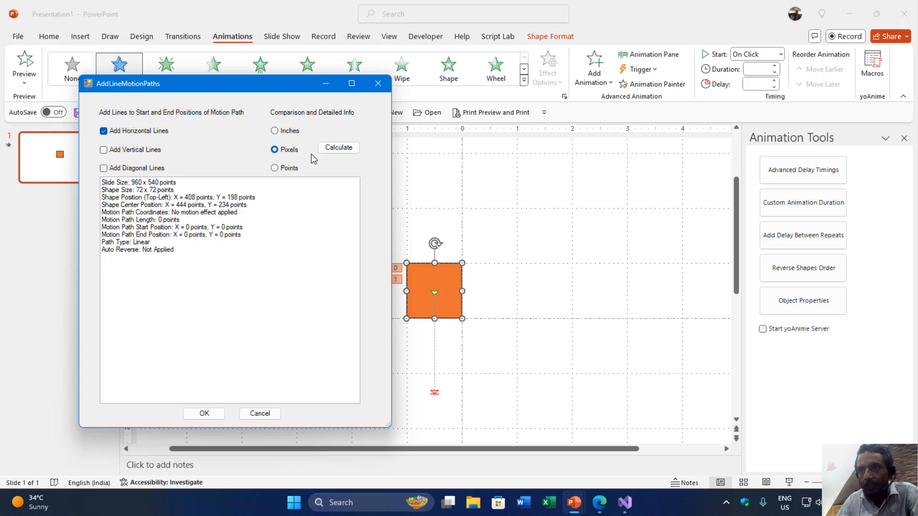
left_click(343, 147)
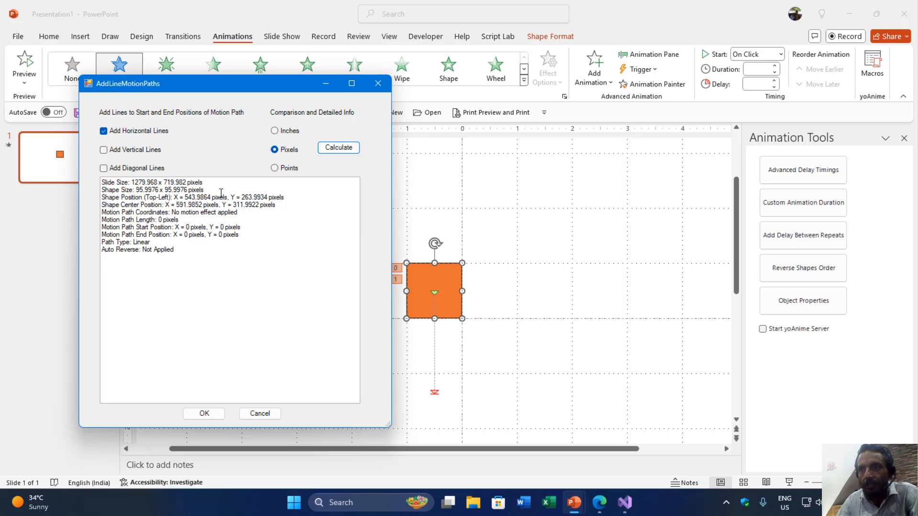
left_click(274, 131)
left_click(349, 150)
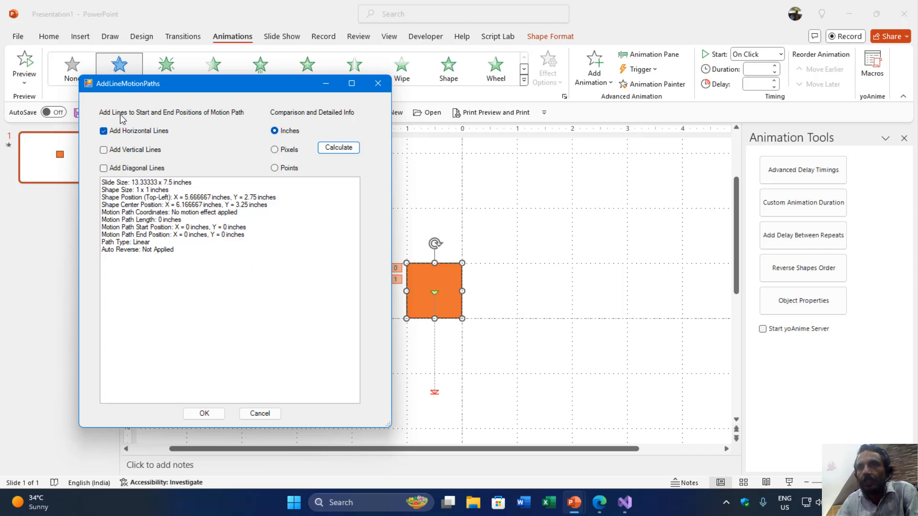
left_click(199, 418)
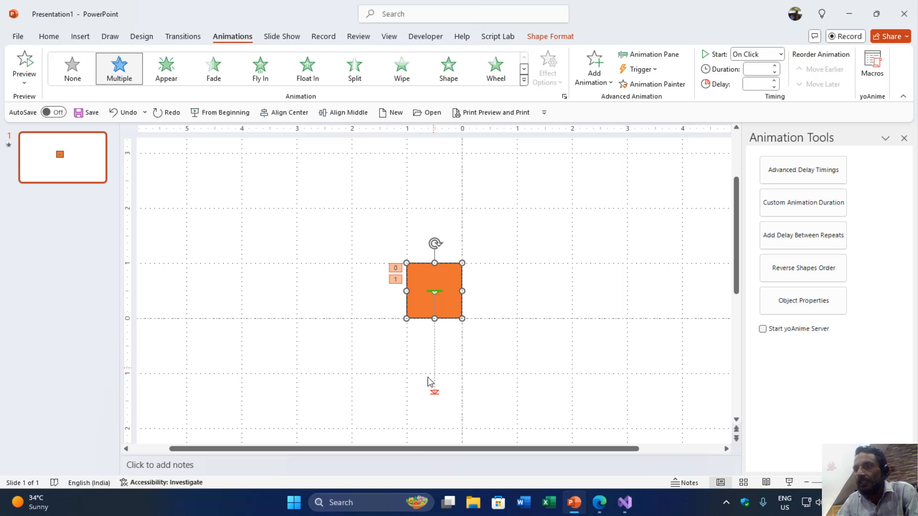
Examine the added horizontal line and the start and end points of the orange rectangle's motion path
scroll(486, 318, "up", 5)
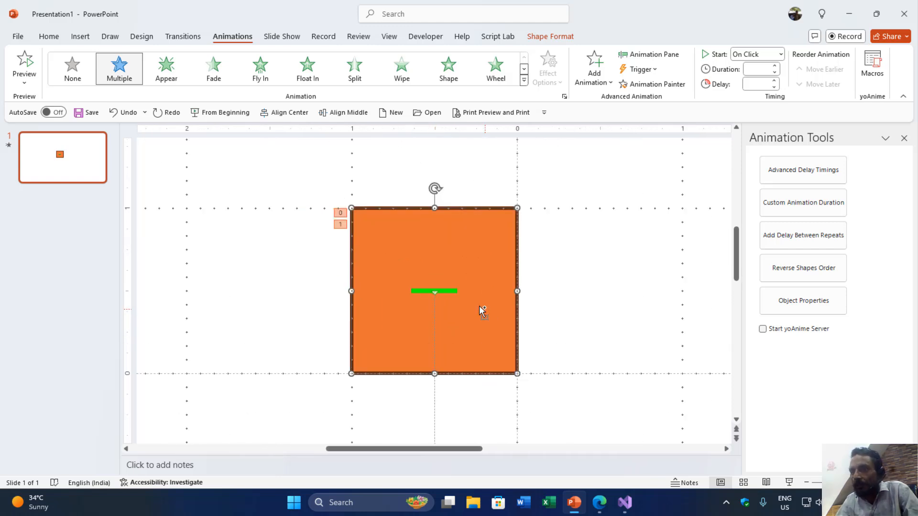
scroll(449, 294, "down", 3)
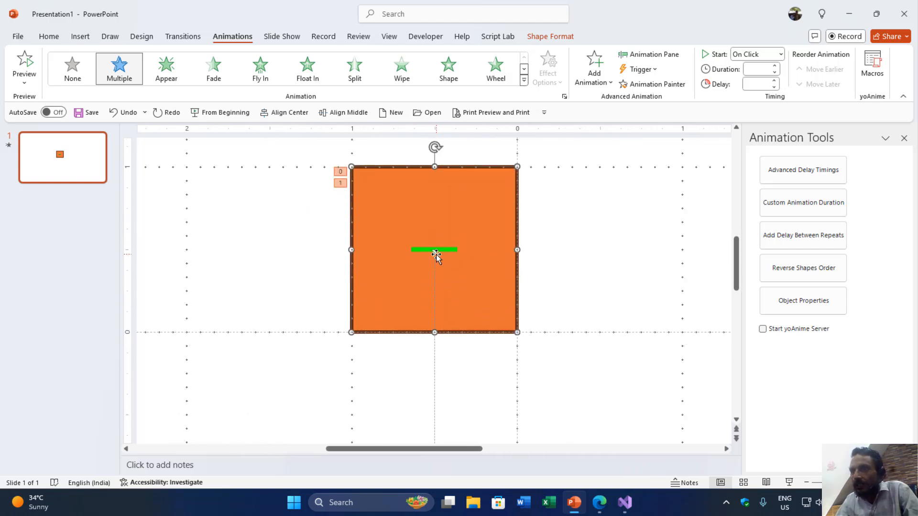
scroll(436, 256, "down", 10)
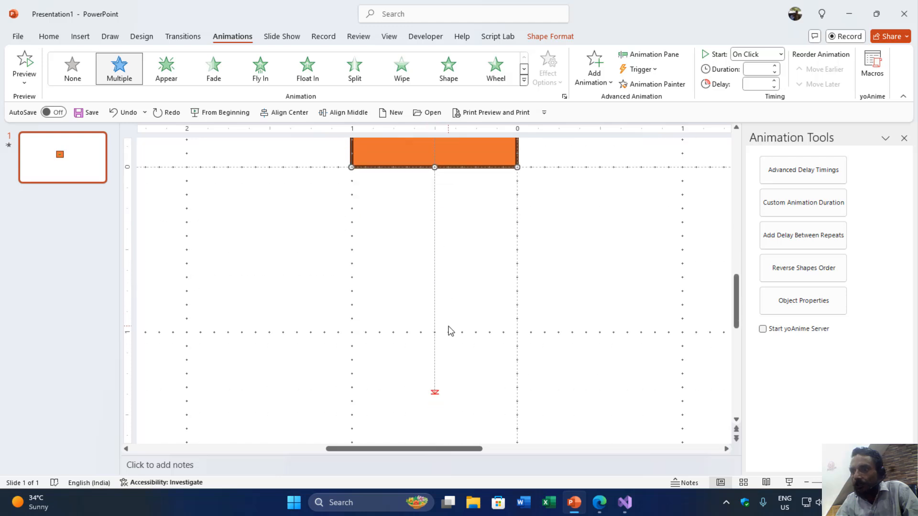
scroll(431, 386, "down", 2)
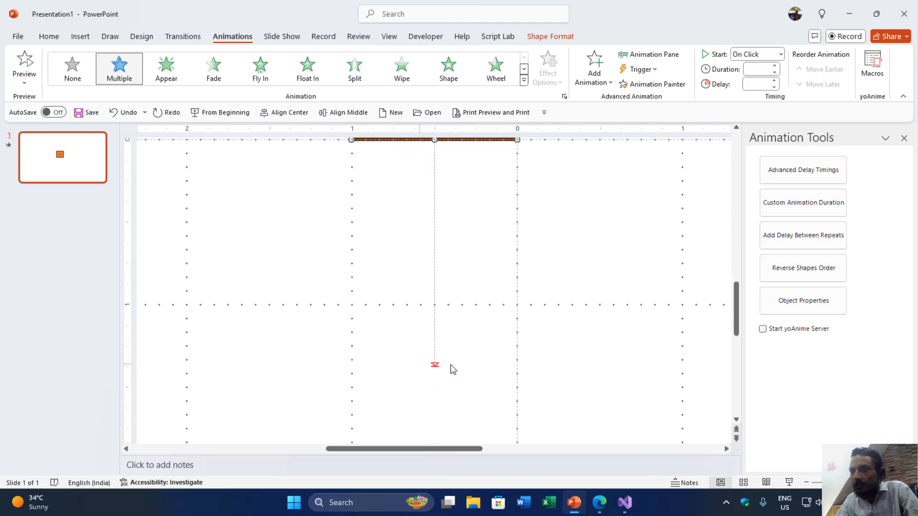
left_click(435, 364)
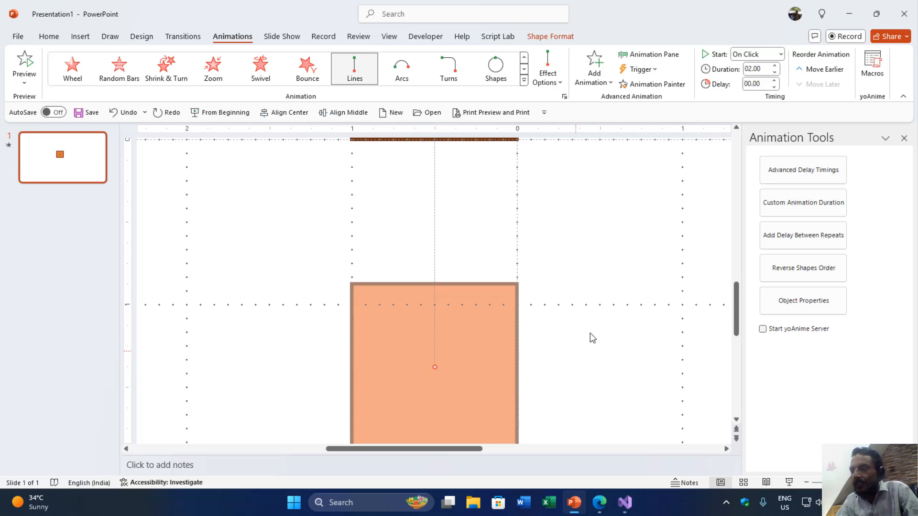
left_click(605, 245)
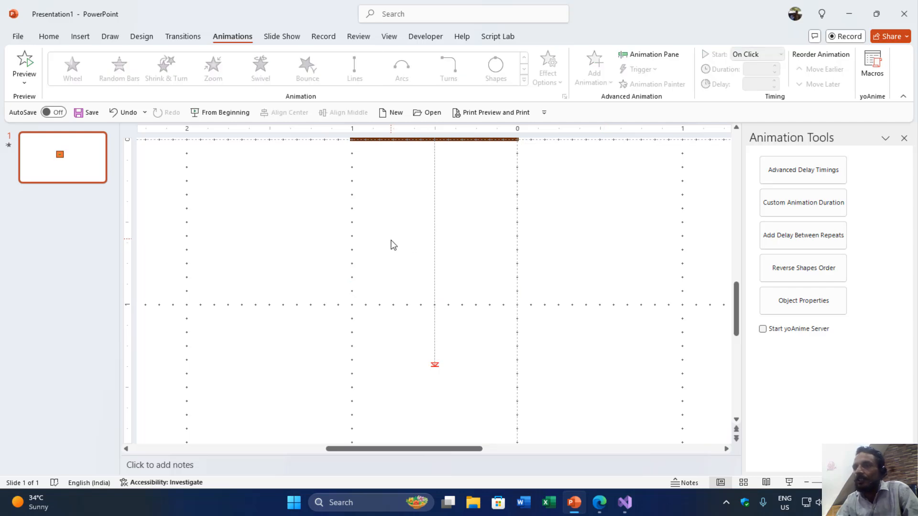
Move the orange rectangle with its motion path to the centre of the slide and deselect it
scroll(392, 244, "down", 5)
scroll(393, 251, "down", 3)
scroll(395, 253, "up", 1)
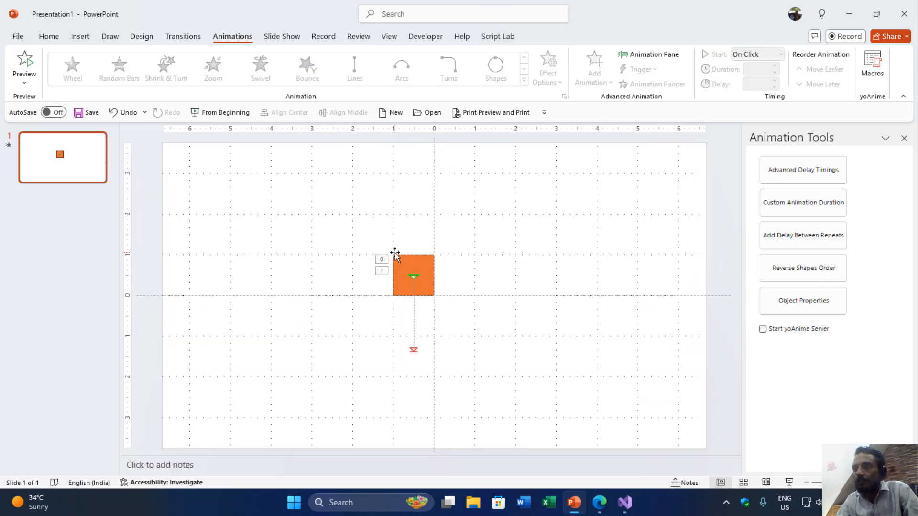
left_click_drag(429, 270, 451, 288)
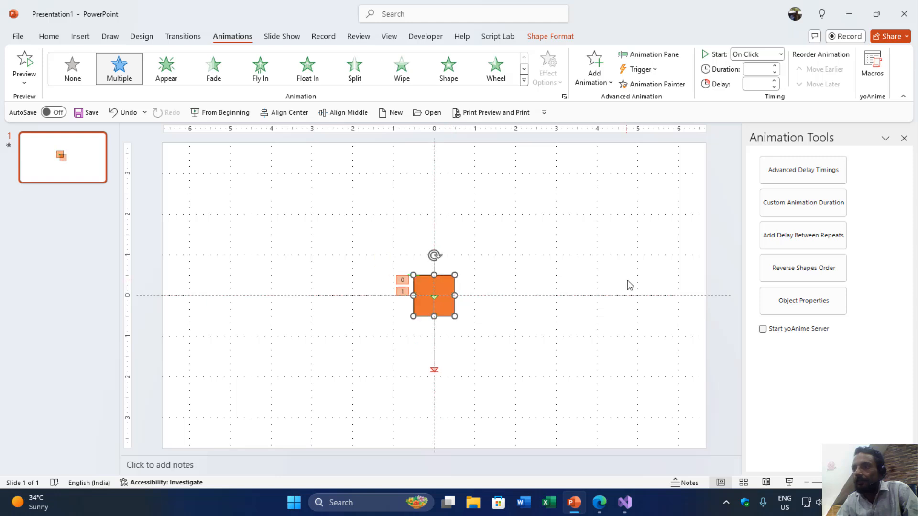
left_click(583, 229)
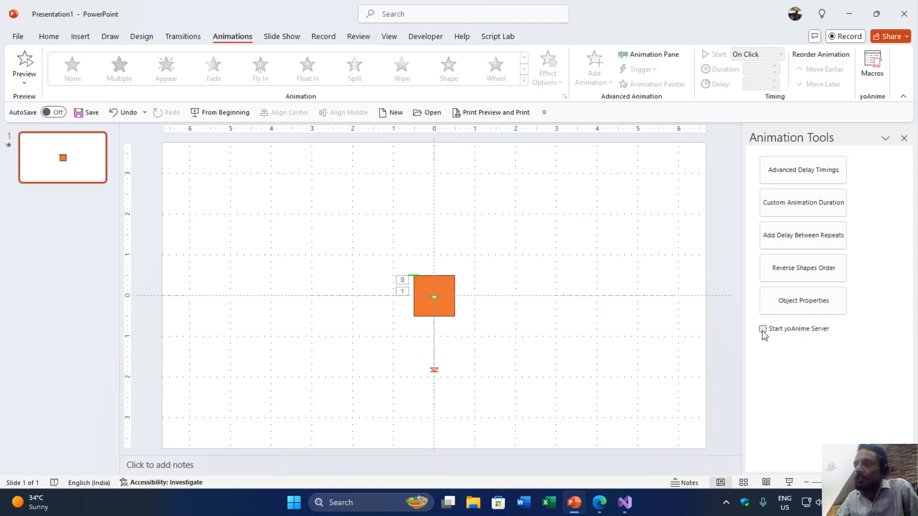
Switch to File Explorer and delete all the files in the logs folder on drive C:, skipping the ones in use
left_click(472, 502)
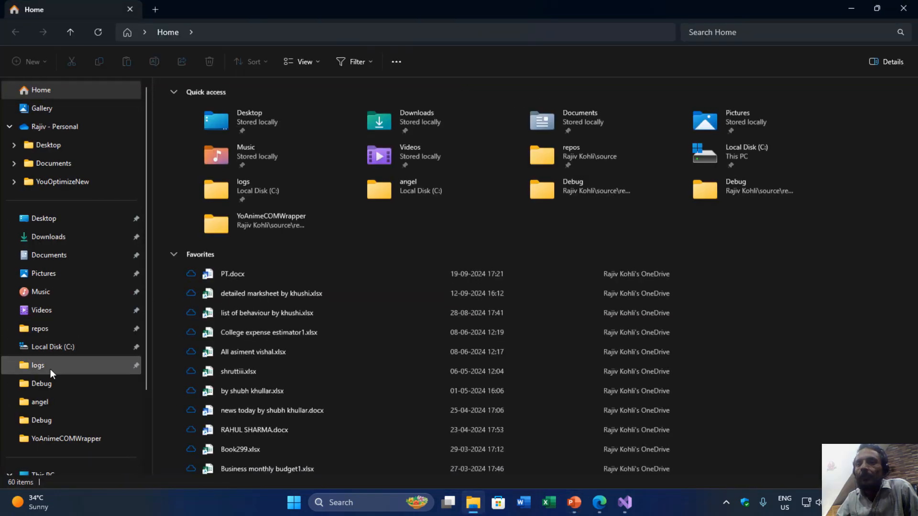
left_click(50, 367)
key("ctrl+a")
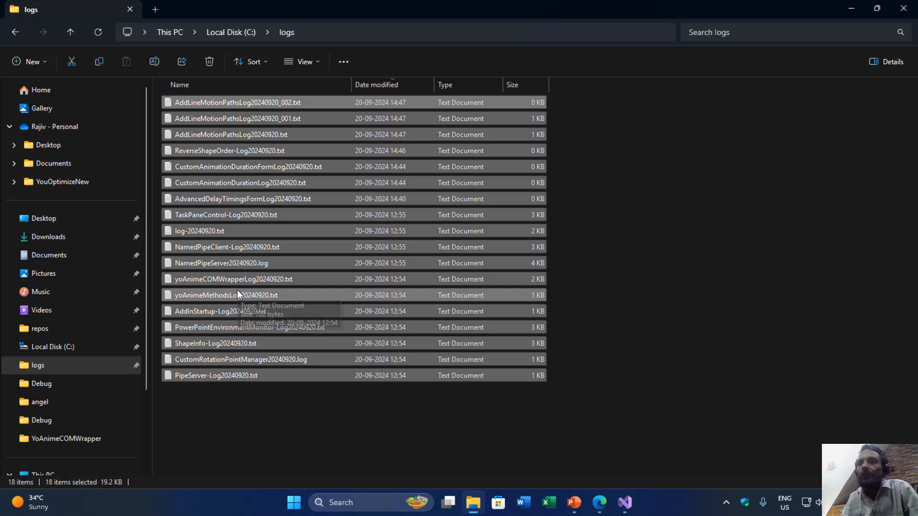
key("Delete")
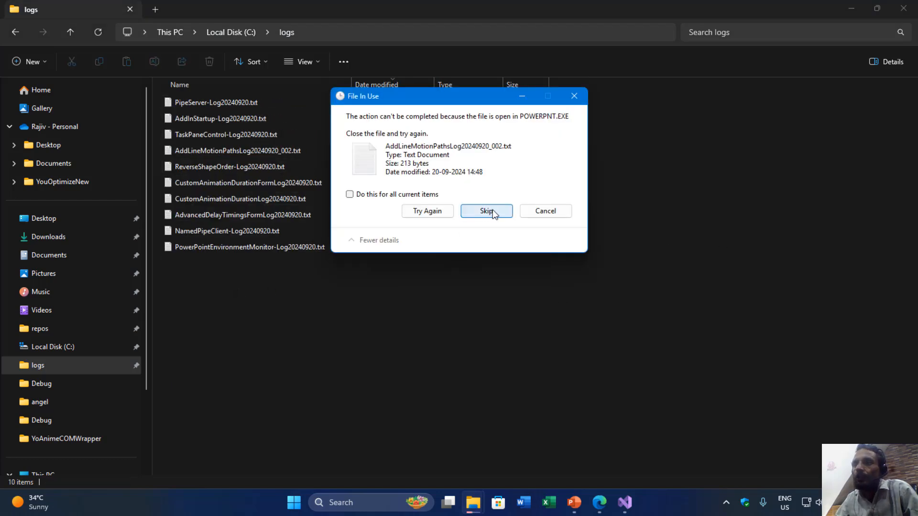
left_click(493, 209)
left_click(555, 214)
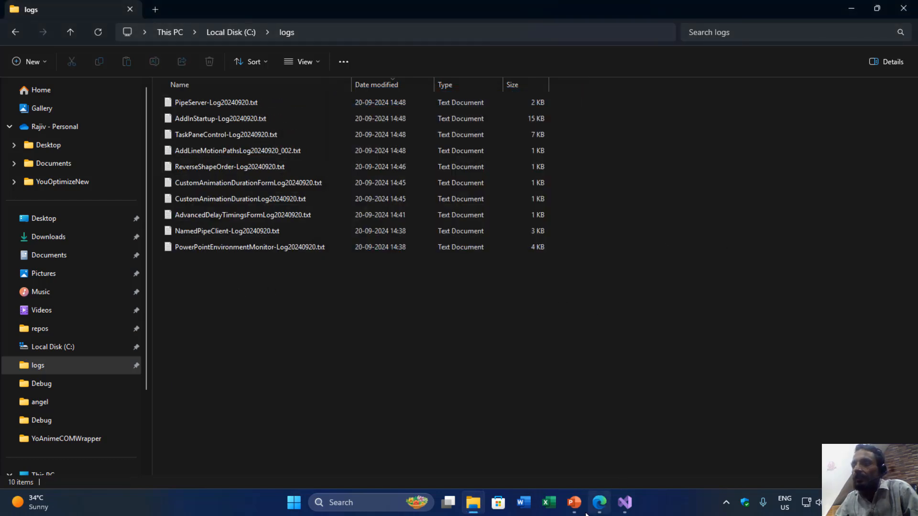
Stop the running yoAnime debugging session in Visual Studio
left_click(575, 503)
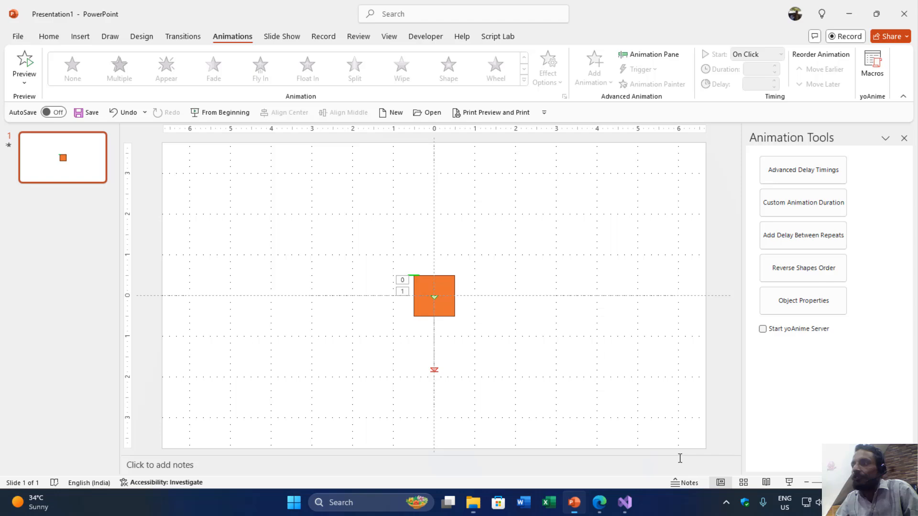
left_click(624, 502)
left_click(476, 27)
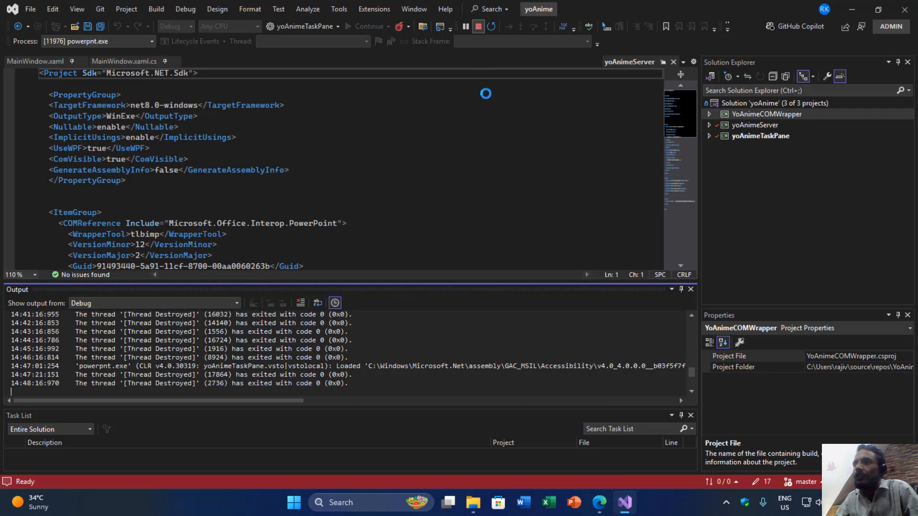
Delete the remaining log files from the logs folder and restart debugging of yoAnimeTaskPane in Visual Studio
key("alt+Tab")
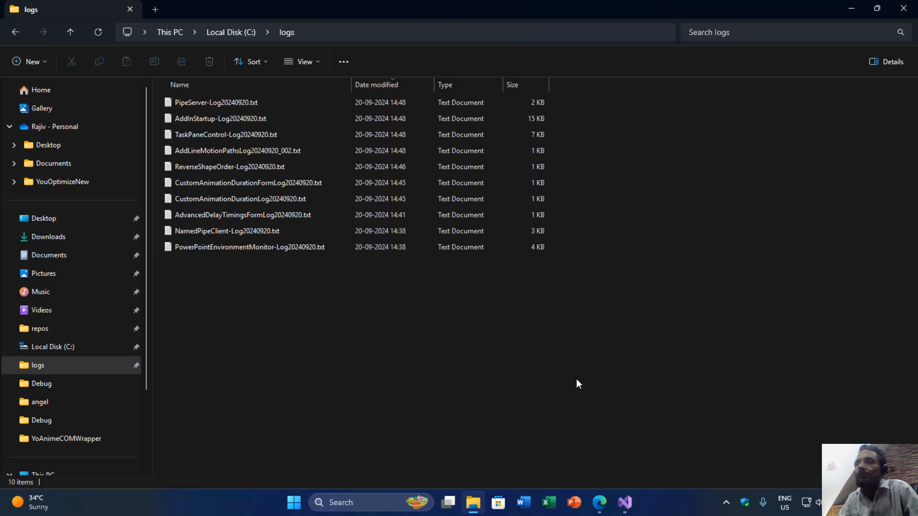
key("ctrl+a")
key("Delete")
key("alt+Tab")
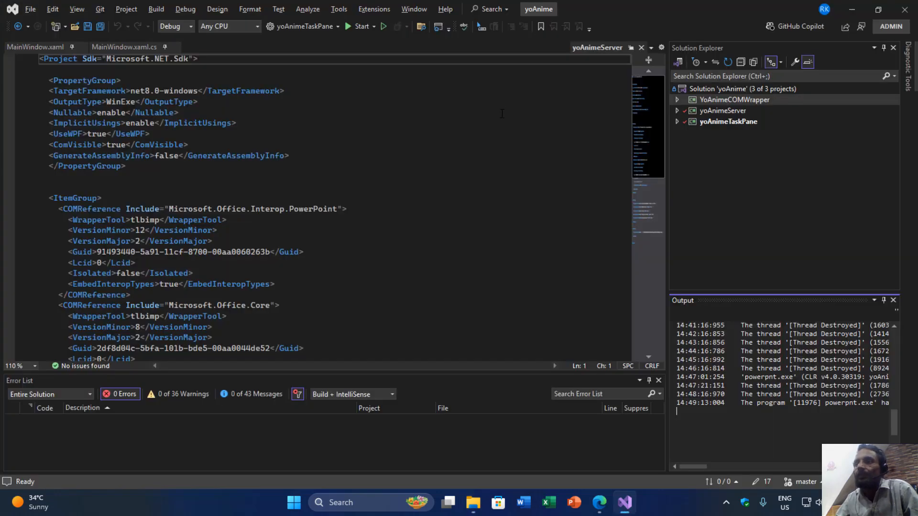
left_click(351, 26)
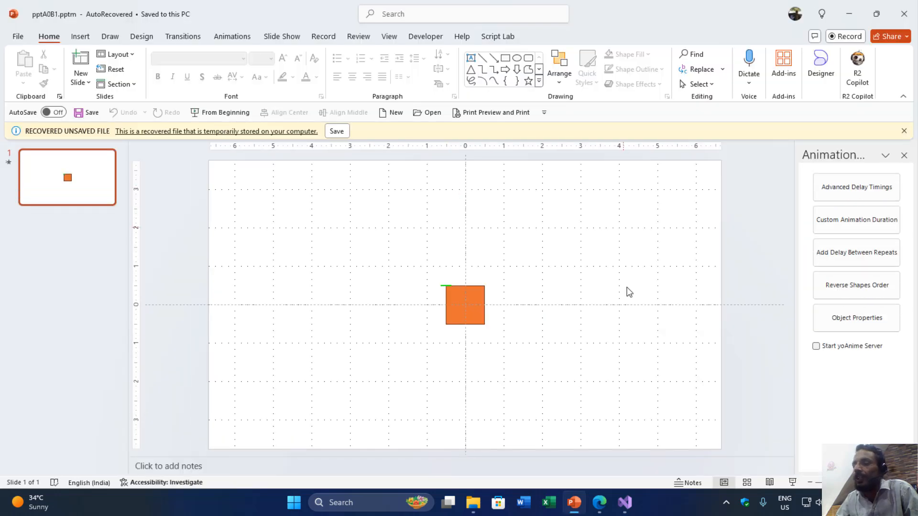
Switch to Edge and open YouTube in a new browser tab
left_click(598, 502)
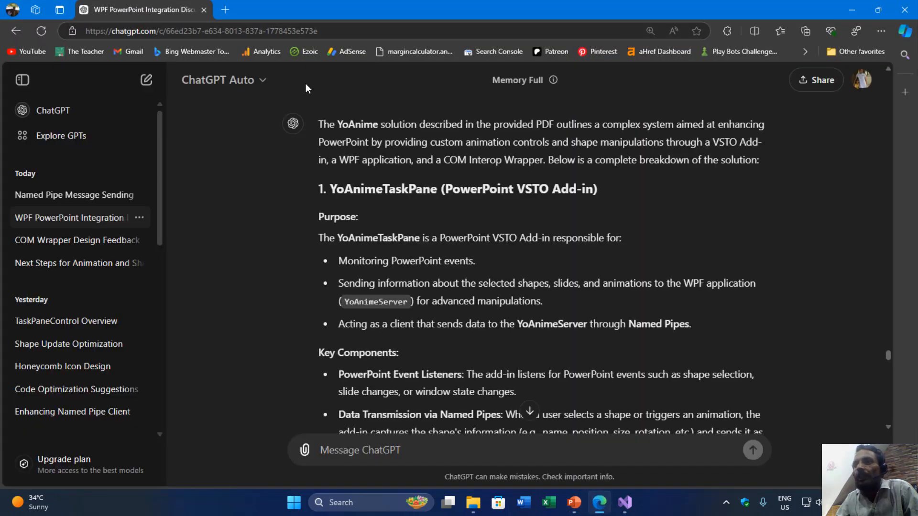
left_click(225, 10)
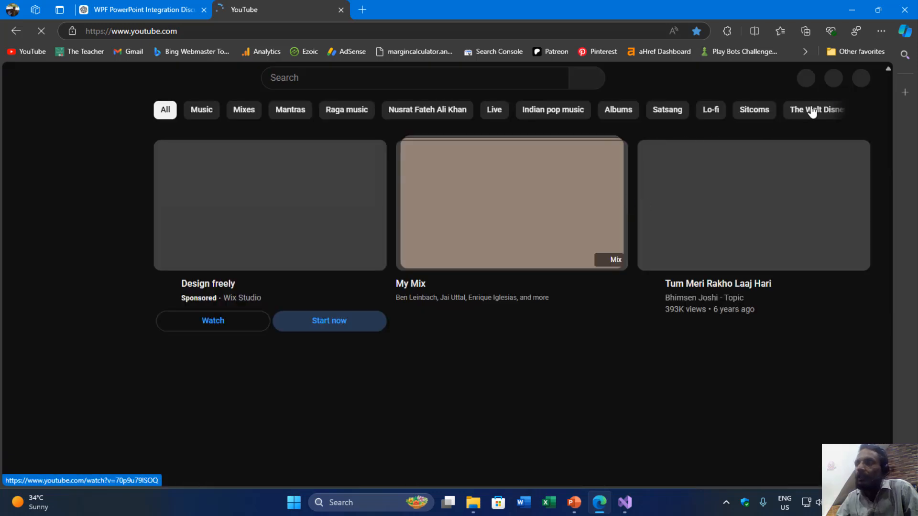
Switch to PowerPoint, open the Script Lab add-in's Code pane and look through its shape selection script
left_click(573, 502)
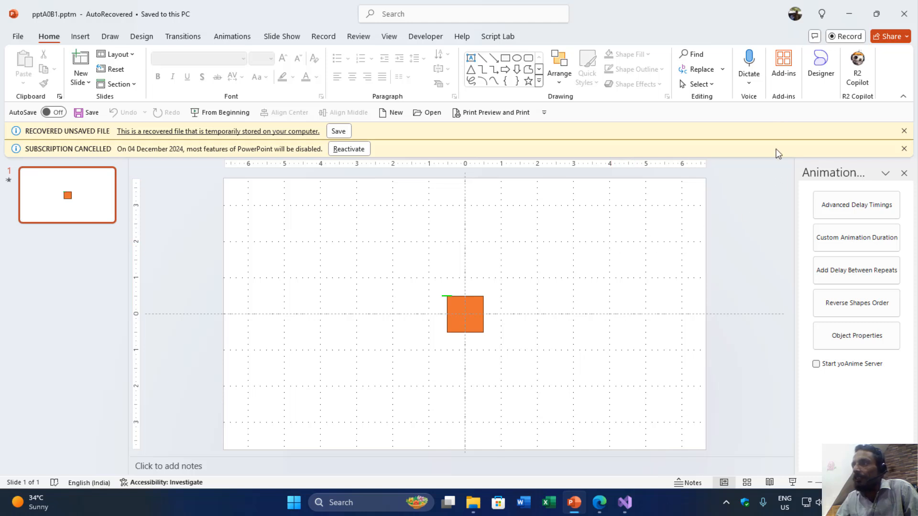
left_click(783, 72)
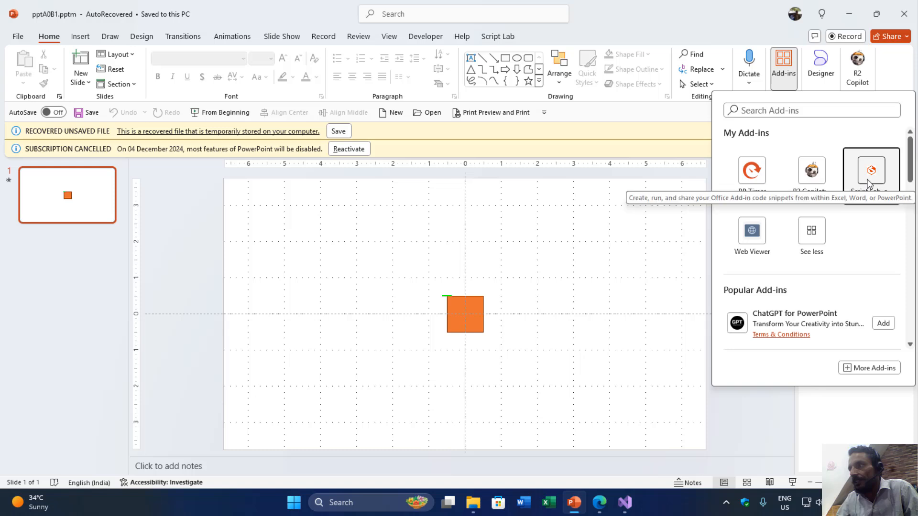
left_click(869, 182)
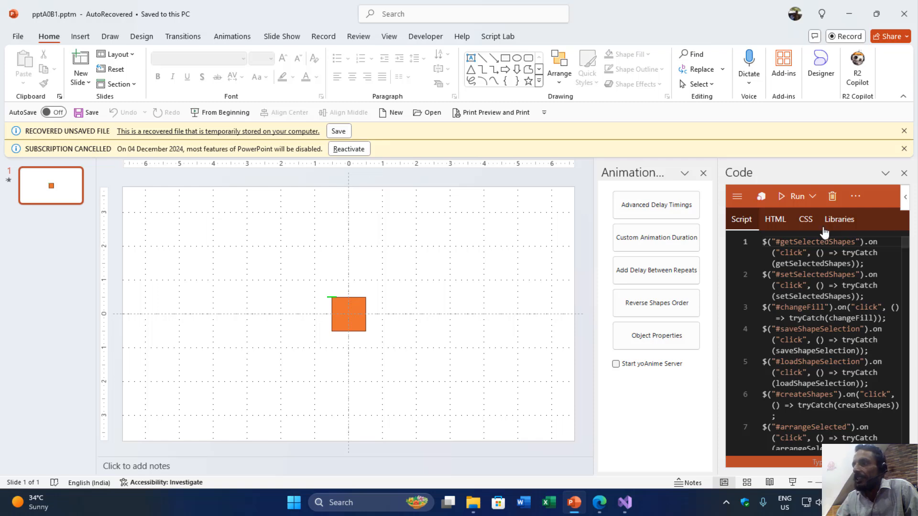
scroll(788, 271, "down", 5)
Switch to Edge and change the active YouTube account to The Teacher channel
left_click(601, 503)
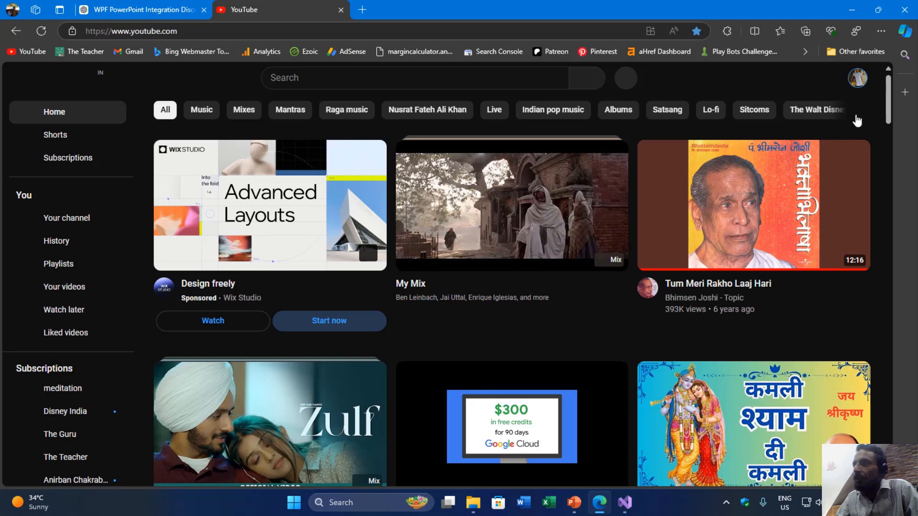
left_click(858, 81)
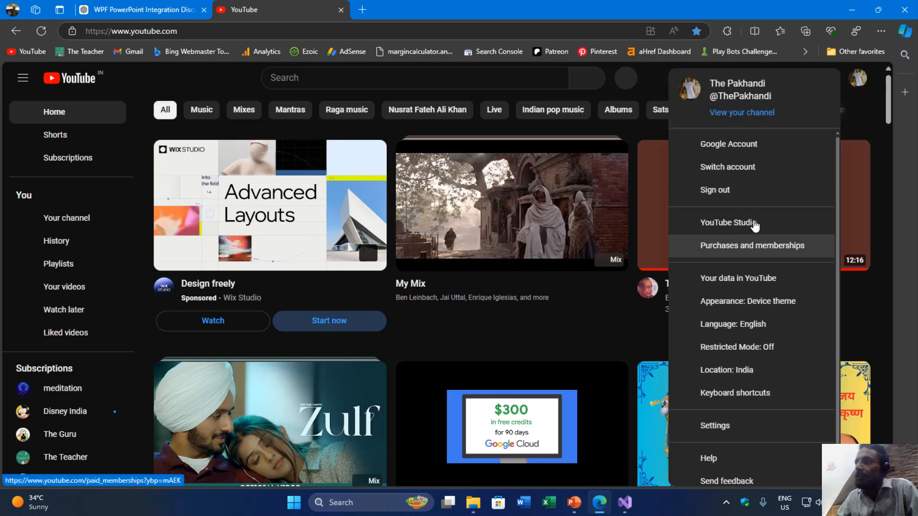
left_click(763, 167)
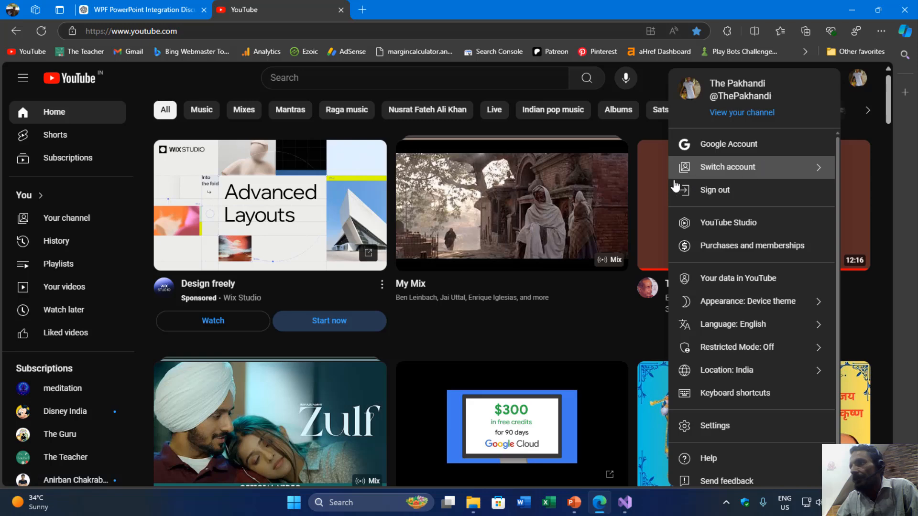
left_click(787, 216)
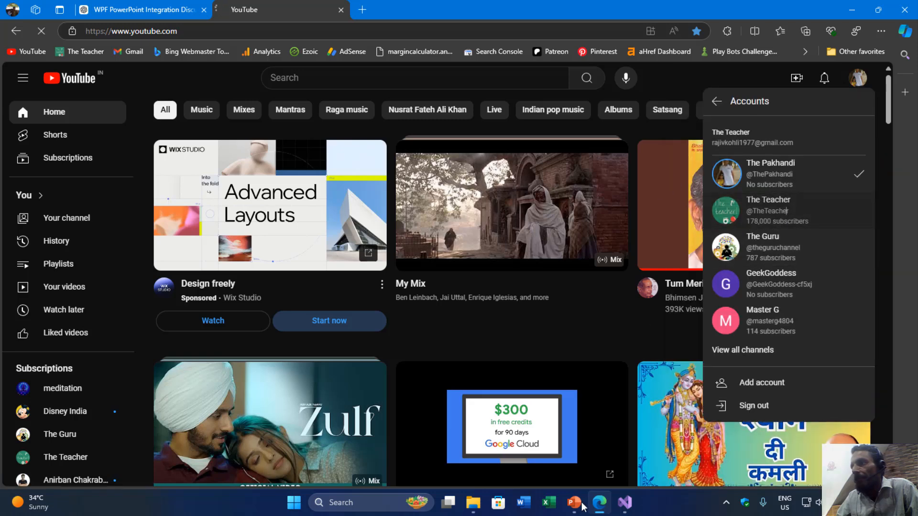
Return to PowerPoint, dismiss both notification bars and enable Start yoAnime Server in Animation Tools
mouse_move(627, 504)
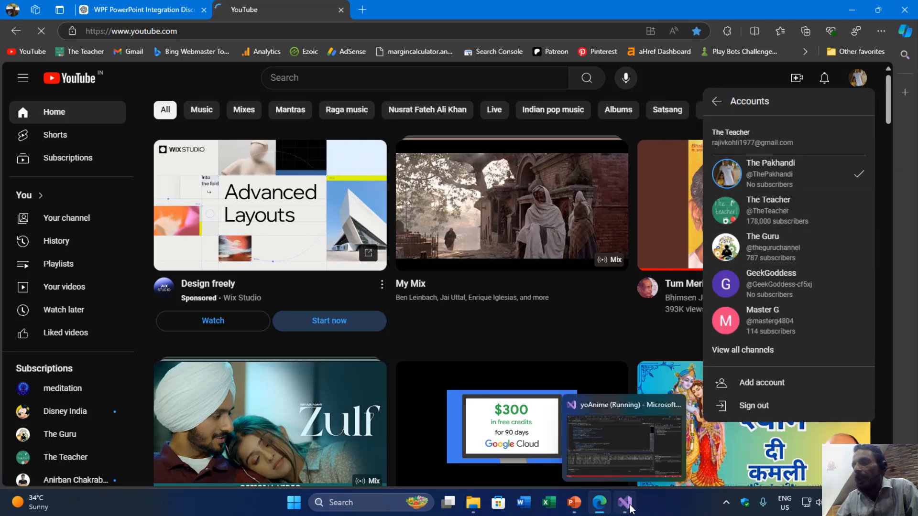
left_click(574, 502)
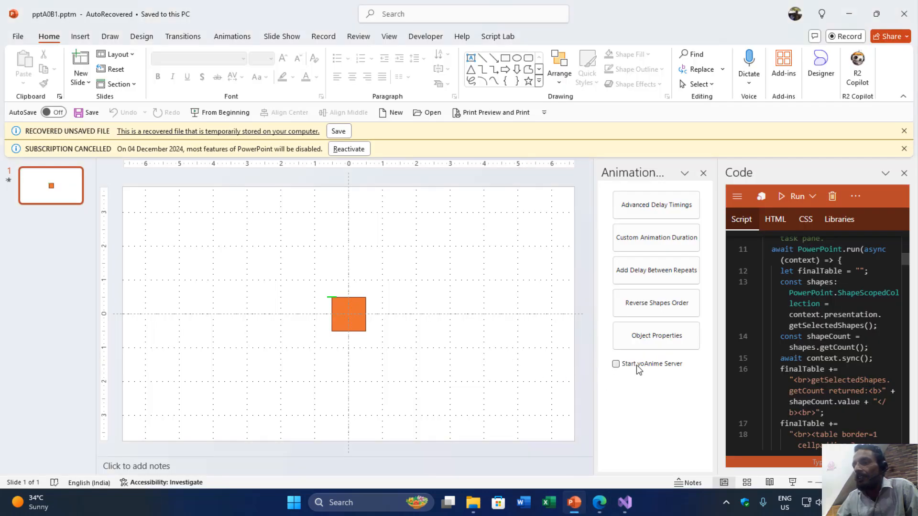
left_click(904, 131)
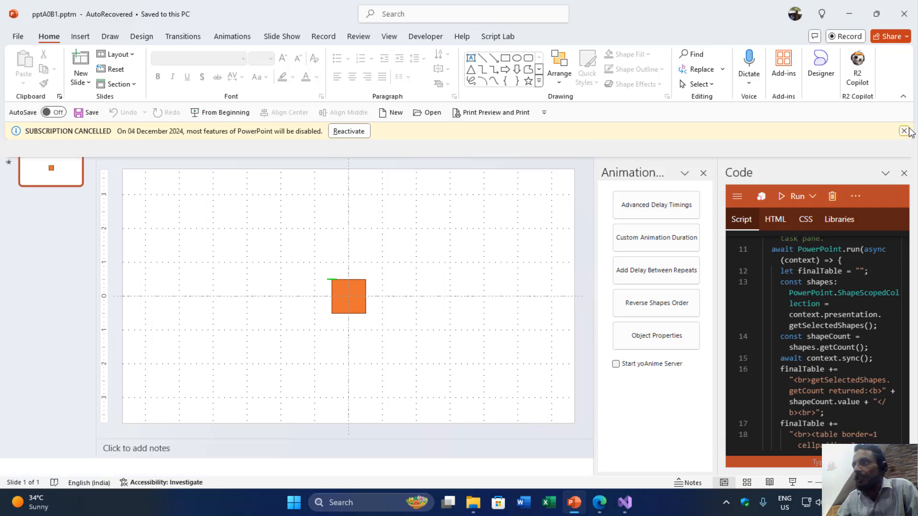
left_click(904, 131)
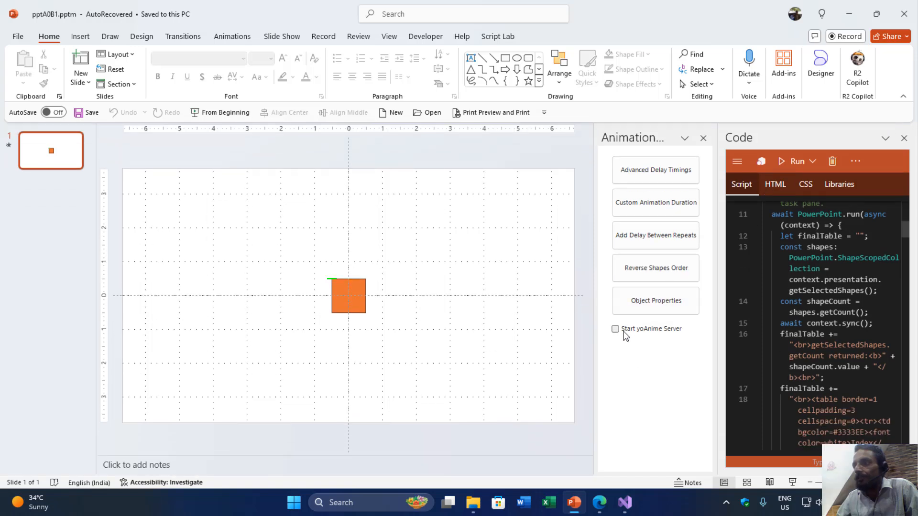
left_click(615, 329)
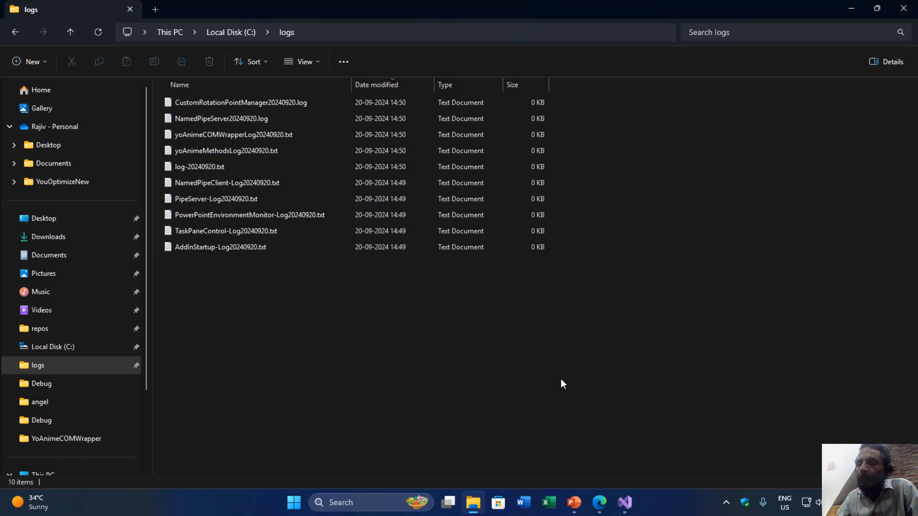
Check the Debug output in Visual Studio and the newly created log files in the logs folder
left_click(624, 502)
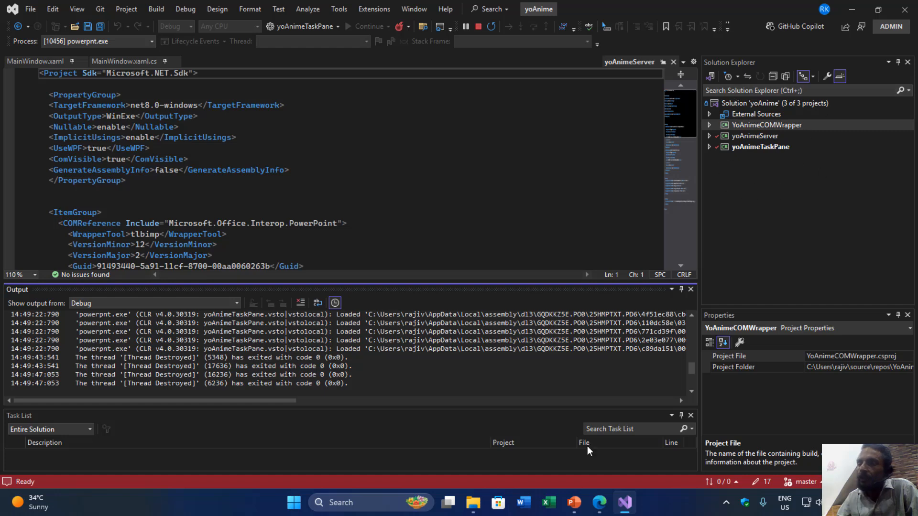
left_click(473, 503)
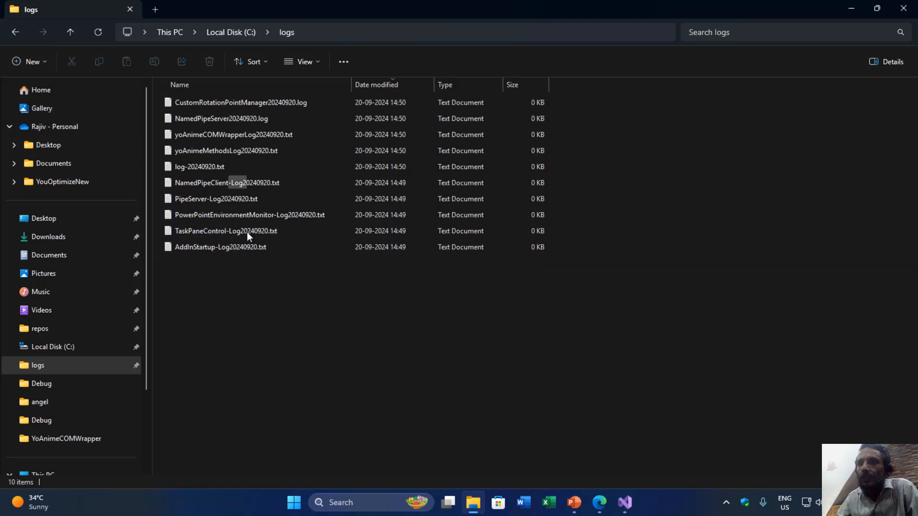
Return to PowerPoint and close the Script Lab Code pane beside Animation Tools
left_click(623, 505)
left_click(579, 506)
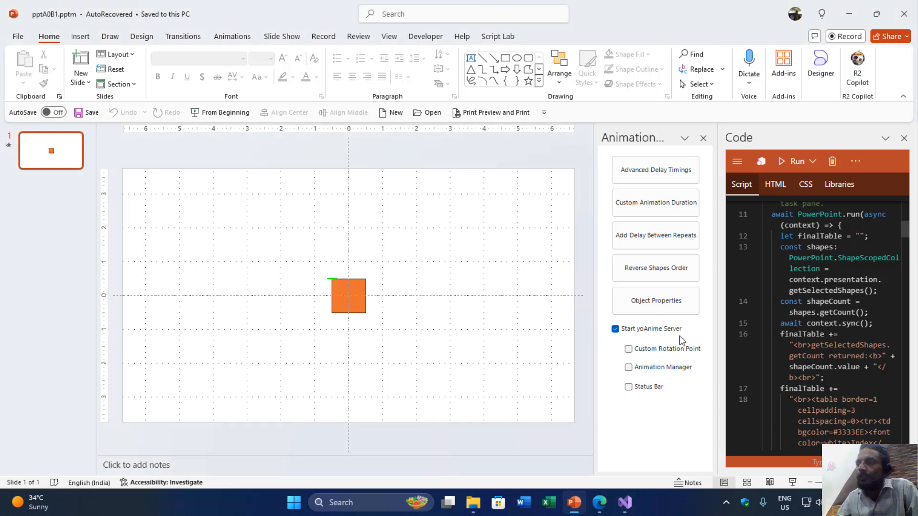
left_click(903, 138)
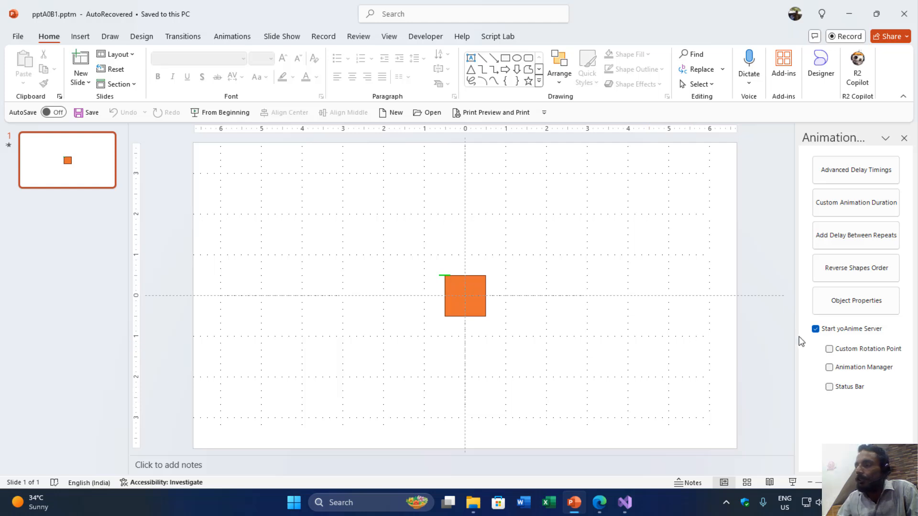
Open AddInStartup-Log20240920.txt from the logs folder and review its add-in startup, COM connection and TaskPaneControl entries
mouse_move(478, 509)
left_click(461, 404)
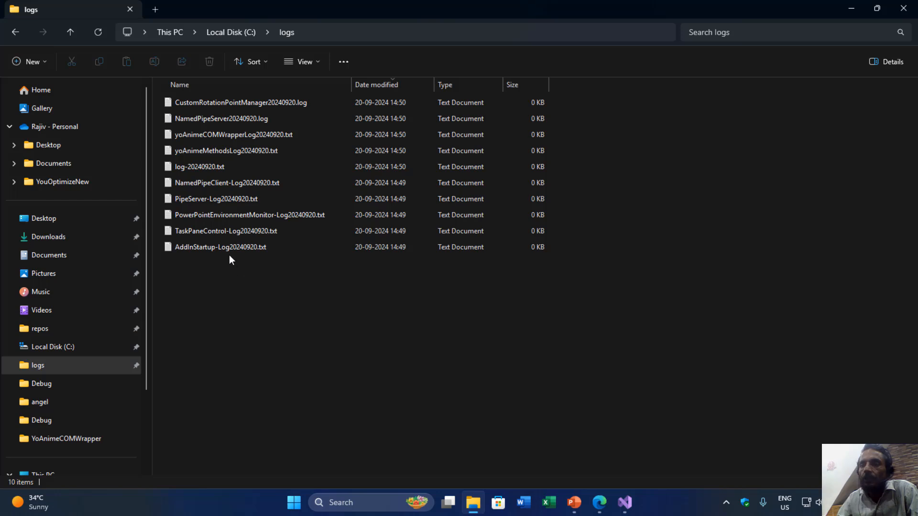
left_click(179, 249)
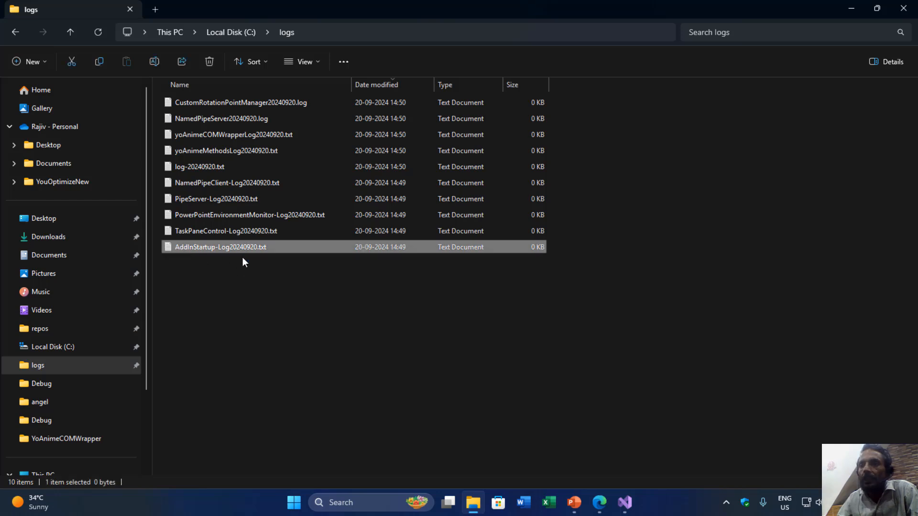
key("Return")
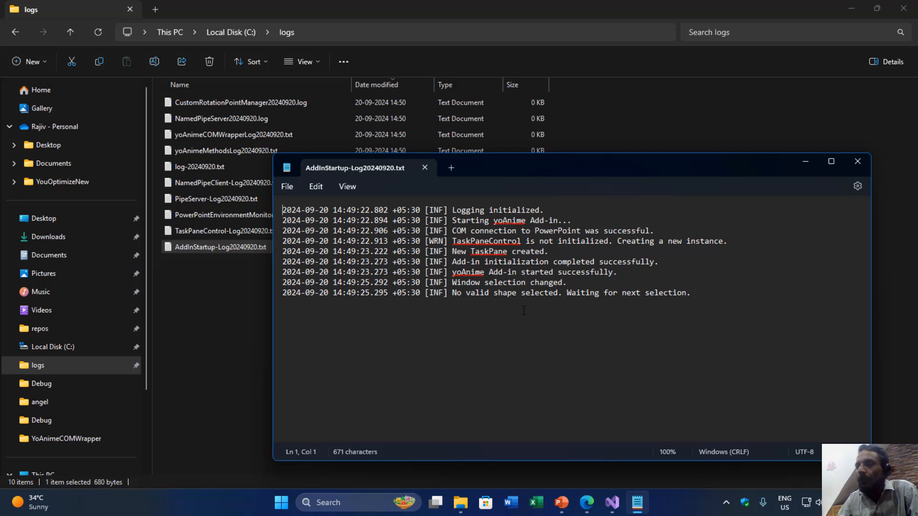
left_click_drag(451, 220, 577, 219)
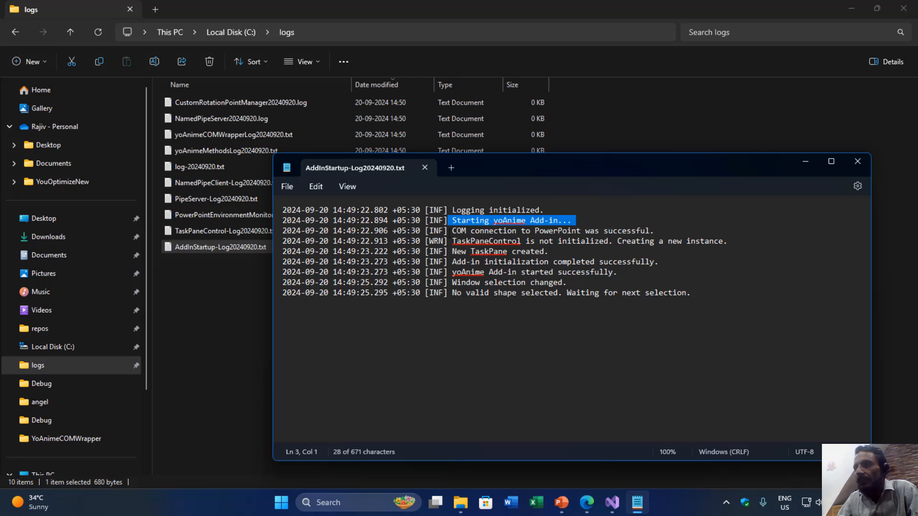
left_click_drag(451, 231, 664, 241)
left_click(478, 240)
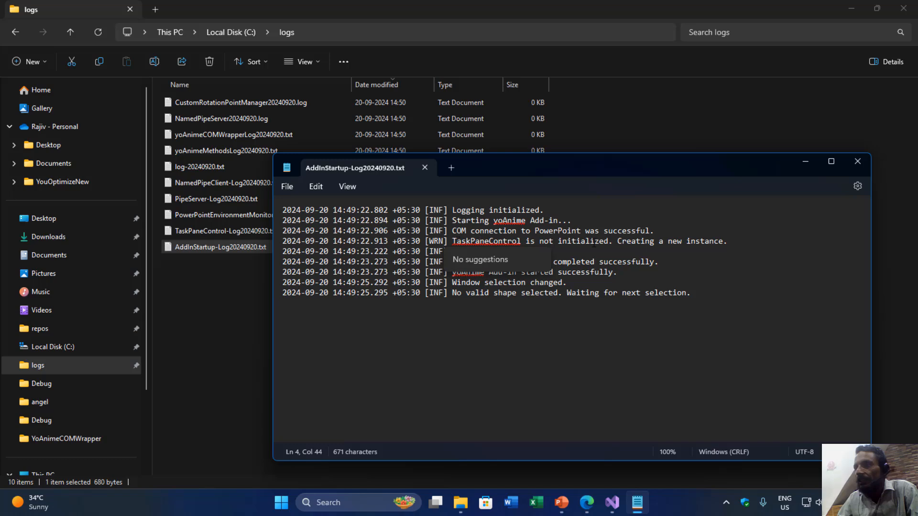
left_click(658, 299)
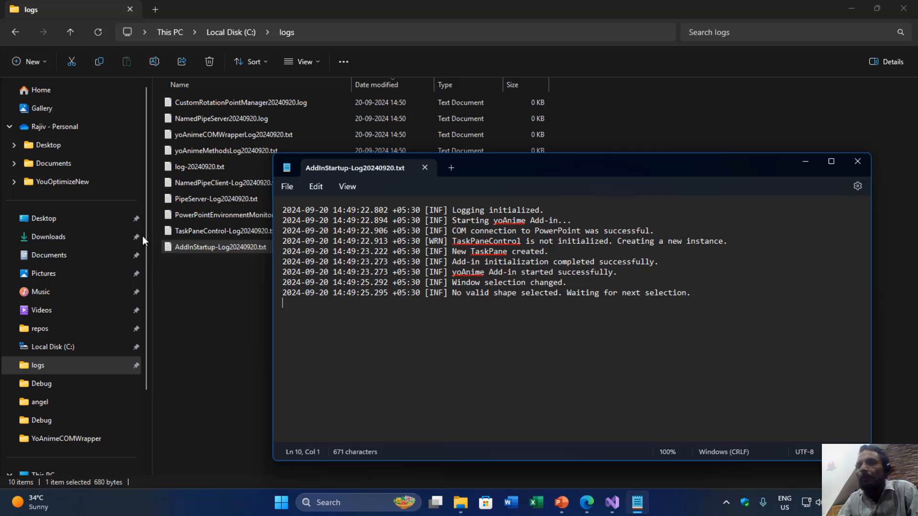
Open TaskPaneControl-Log20240920.txt, review its status bar and Named Pipe Client entries, and compare them with the Animation Tools options in PowerPoint
left_click(211, 231)
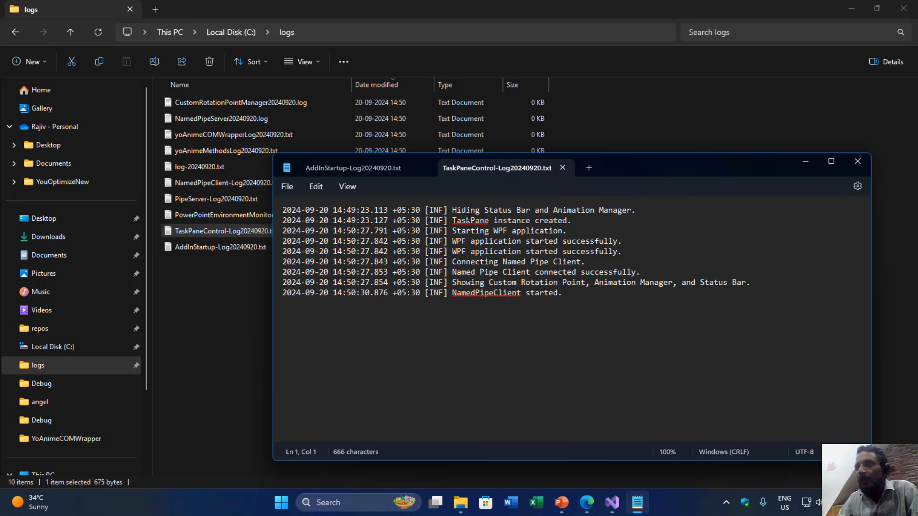
left_click_drag(449, 210, 644, 214)
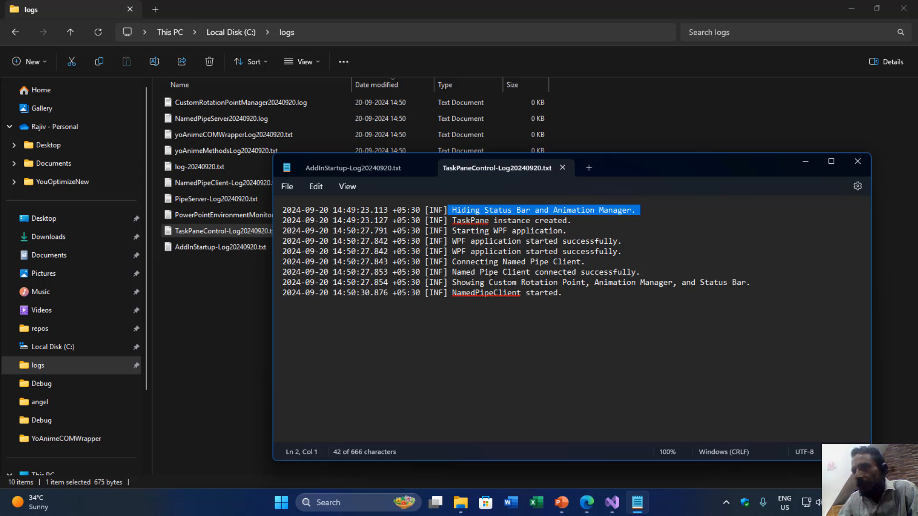
left_click_drag(463, 276, 639, 265)
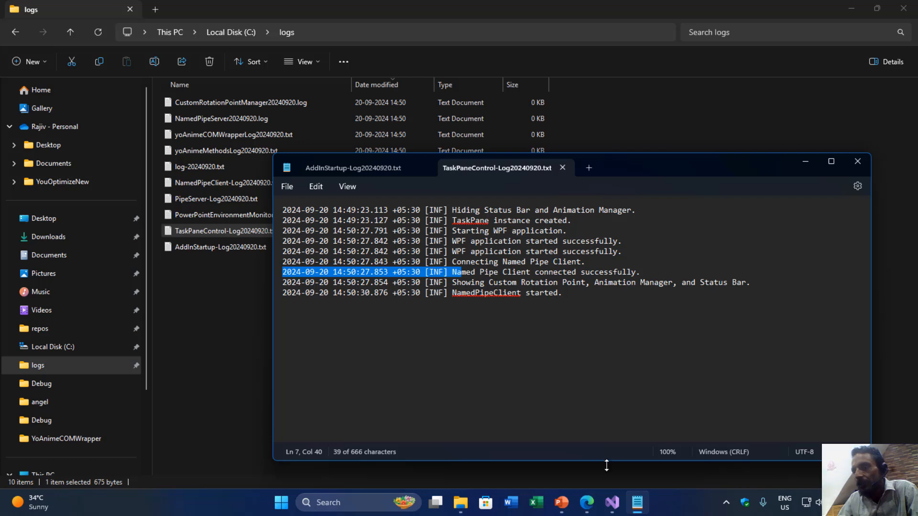
left_click(612, 503)
left_click(554, 505)
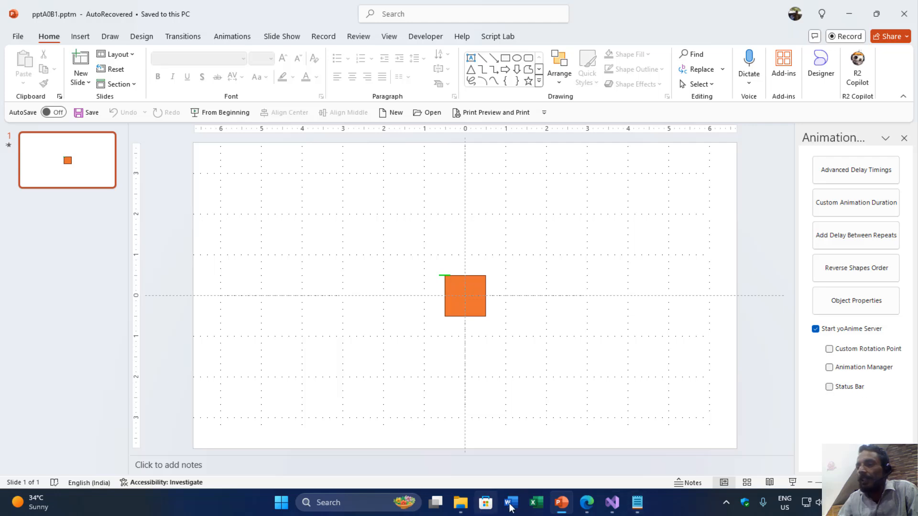
From the logs folder, open the PowerPointEnvironmentMonitor, PipeServer and NamedPipeClient logs and log-20240920.txt for review
left_click(461, 502)
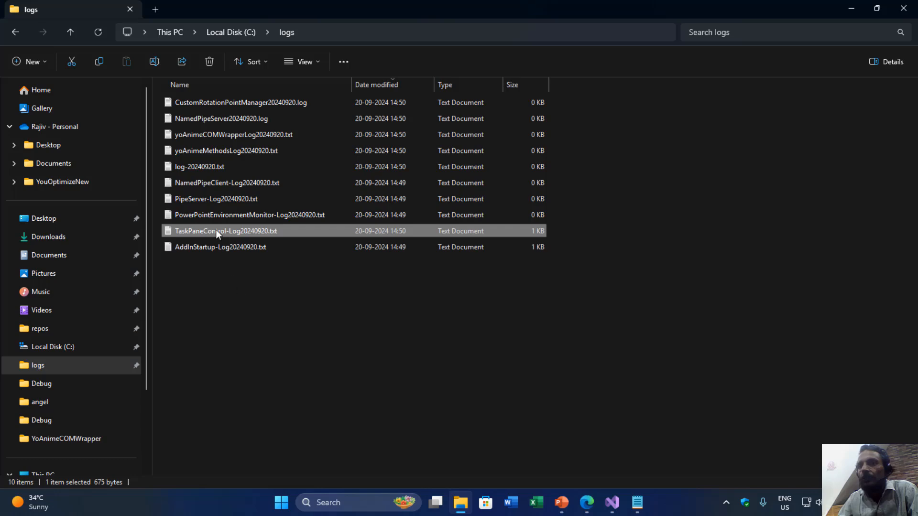
double_click(211, 214)
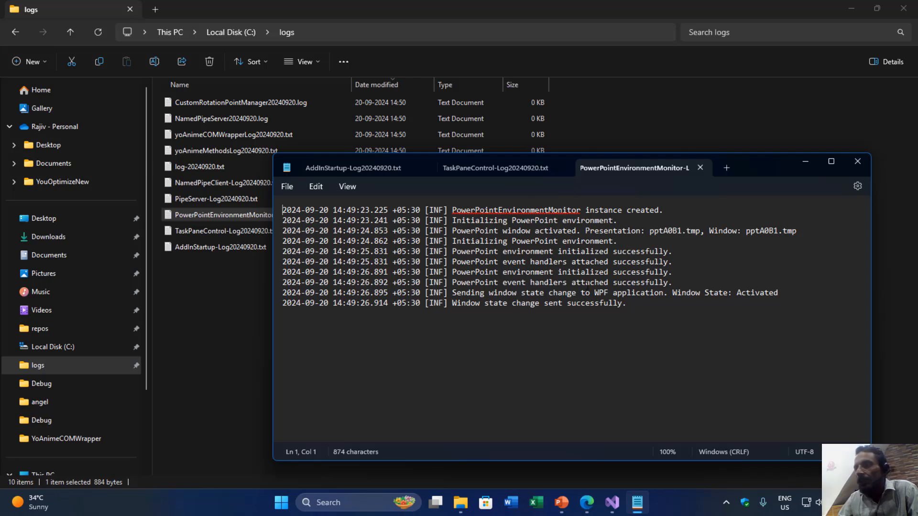
double_click(199, 200)
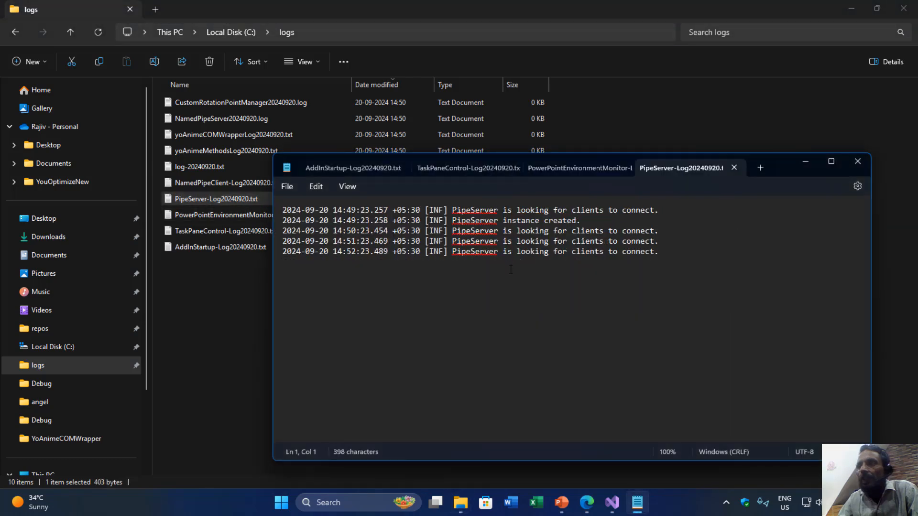
double_click(195, 183)
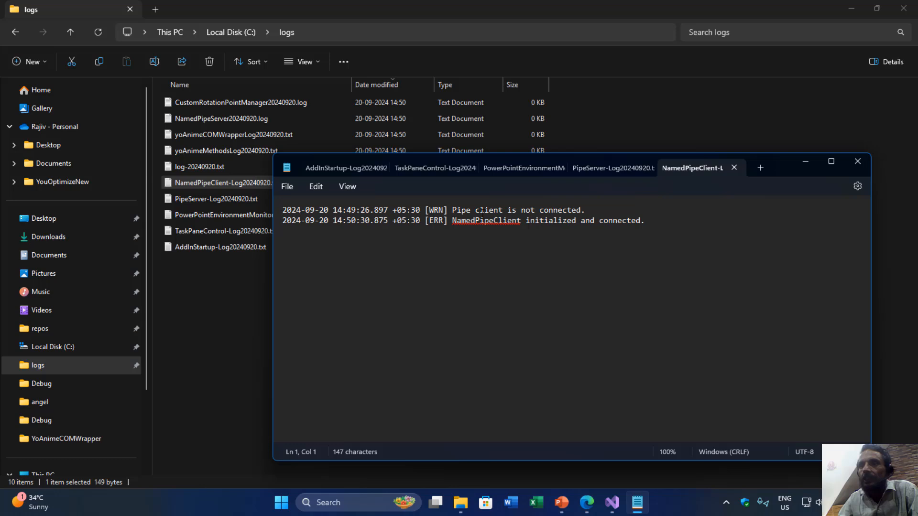
left_click(197, 169)
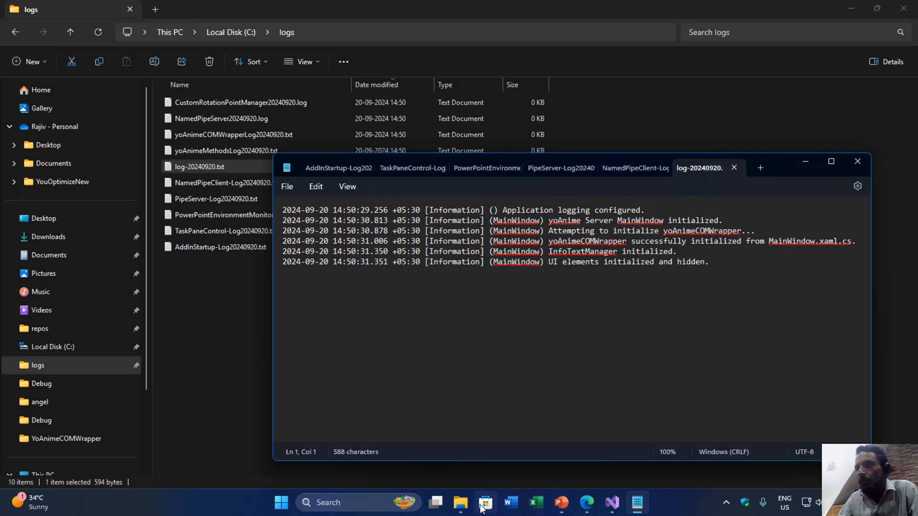
Switch to Visual Studio and examine the source files in the yoAnimeTaskPane, yoAnimeServer and YoAnimeCOMWrapper projects
left_click(612, 502)
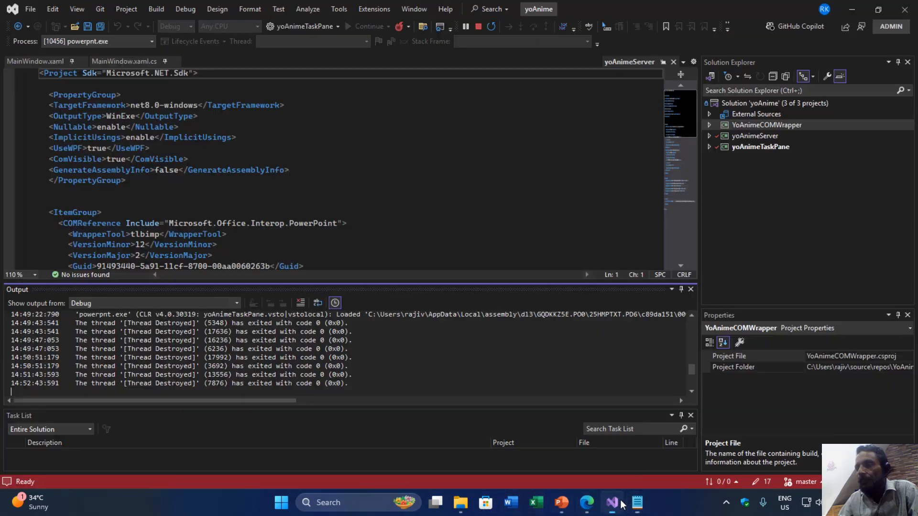
left_click(709, 147)
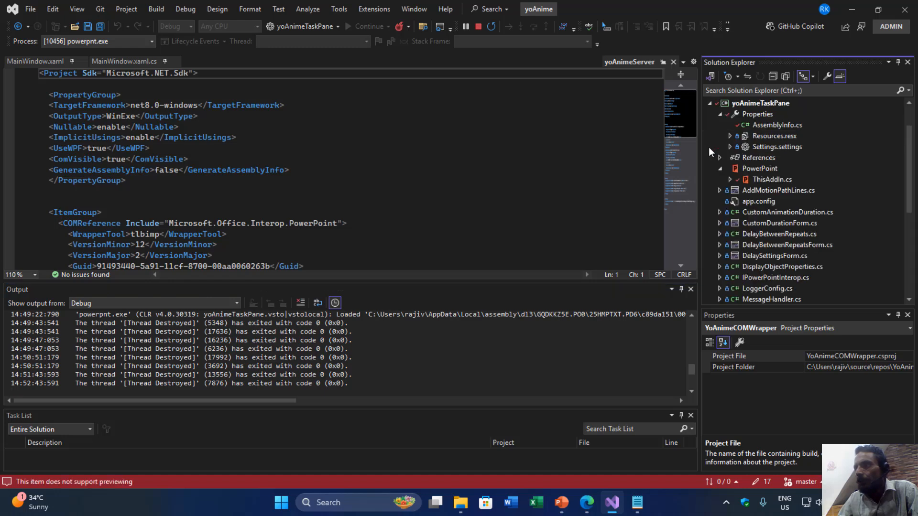
left_click(721, 114)
scroll(758, 176, "down", 5)
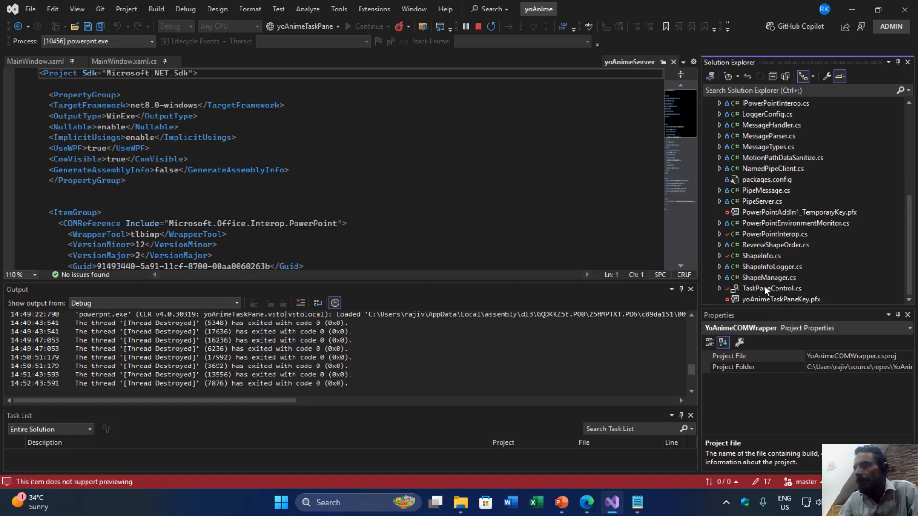
scroll(764, 286, "up", 5)
scroll(774, 220, "up", 2)
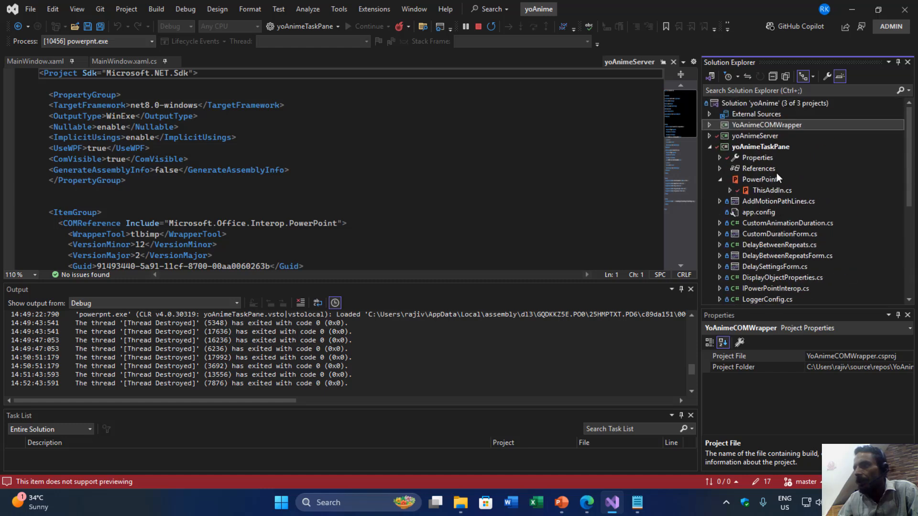
left_click(710, 136)
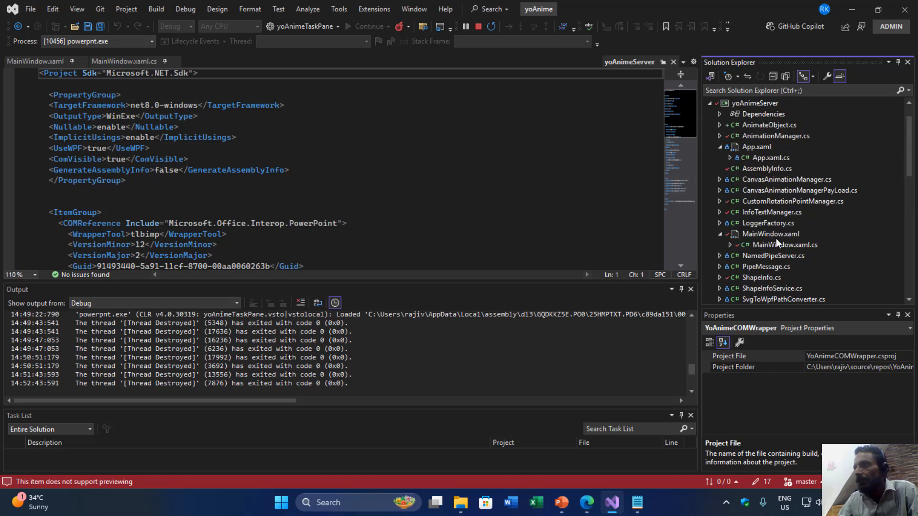
scroll(777, 258, "down", 3)
scroll(770, 245, "up", 4)
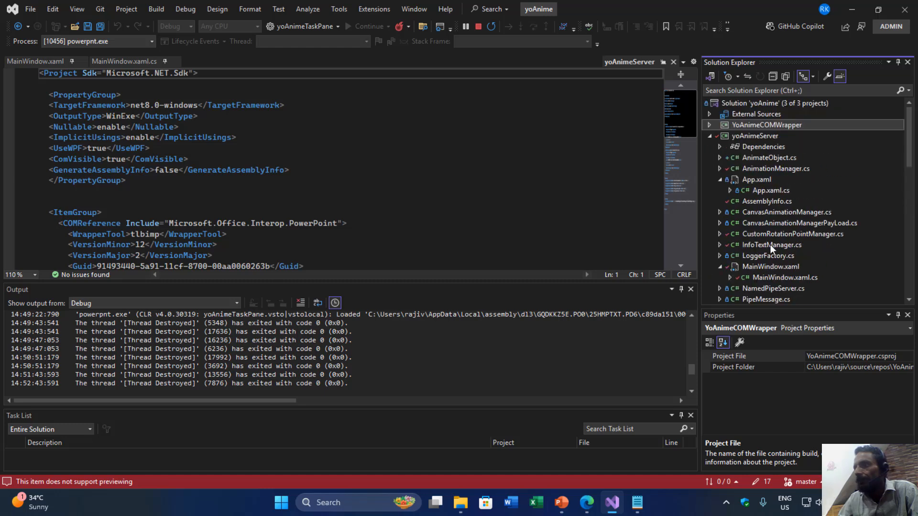
left_click(709, 126)
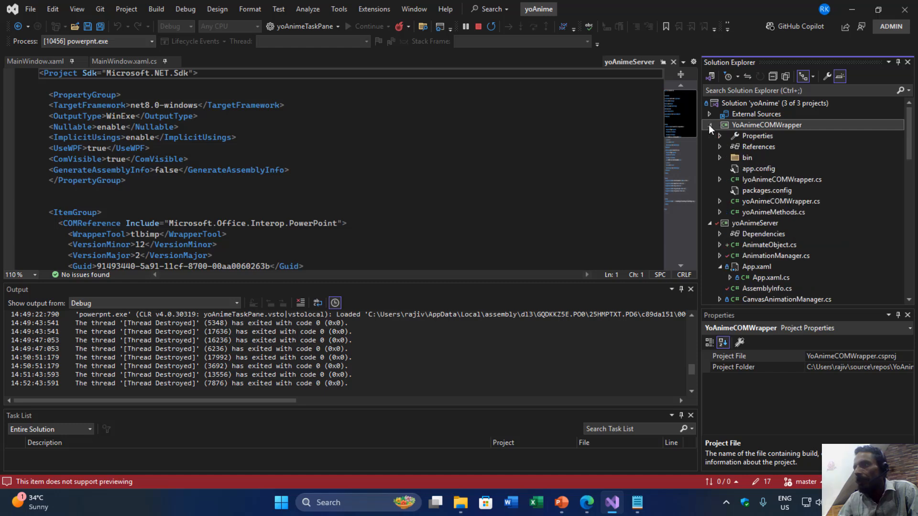
scroll(727, 209, "down", 10)
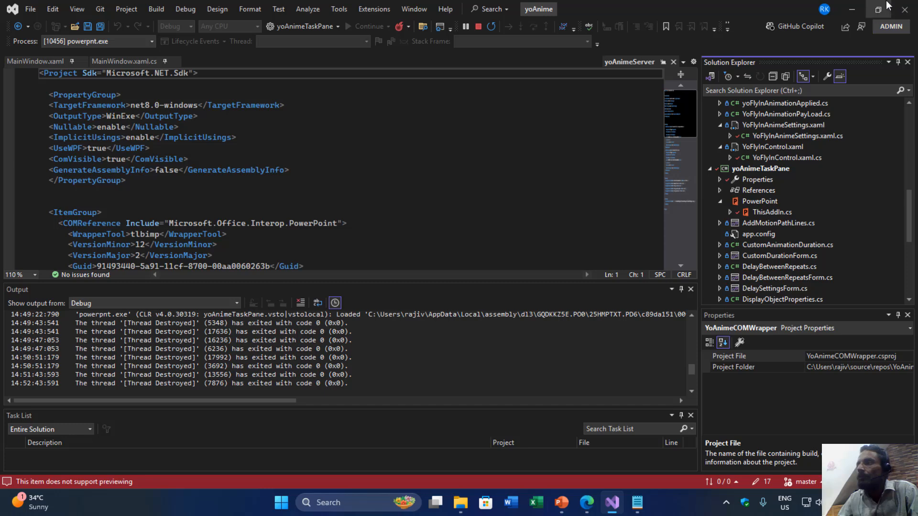
left_click(852, 9)
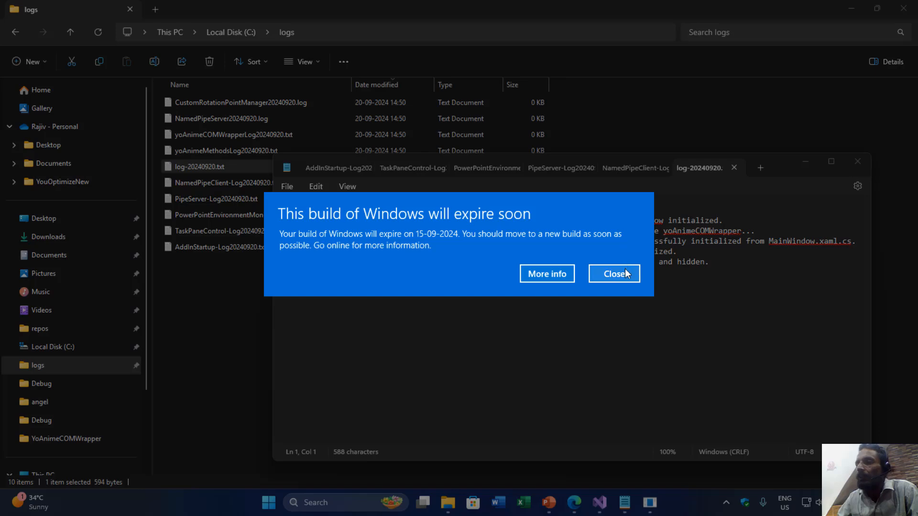
Dismiss the Windows build expiry notice and review the yoAnimeCOMWrapper, InfoTextManager and UI elements entries in log-20240920.txt
left_click(625, 273)
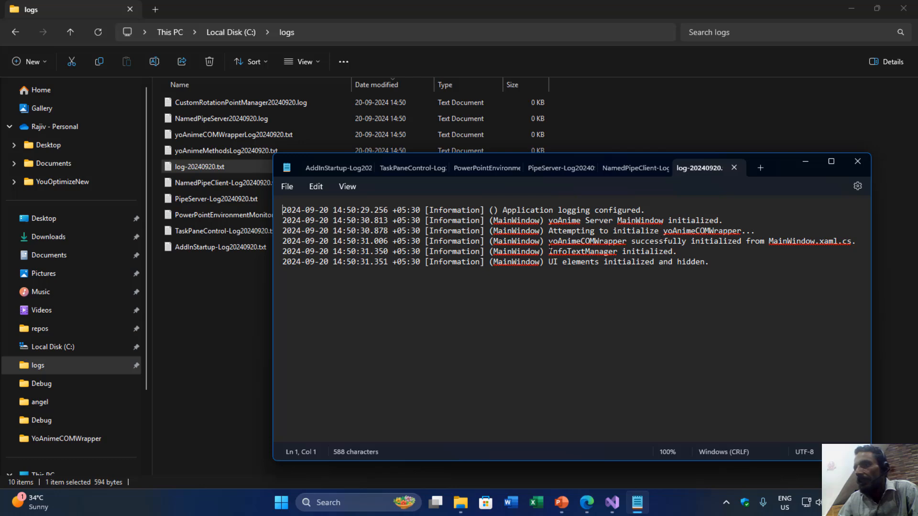
left_click_drag(540, 241, 703, 243)
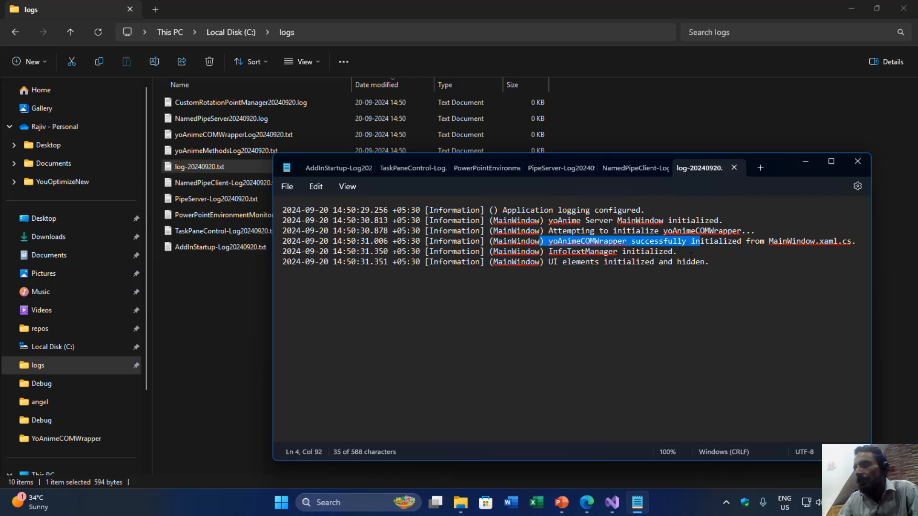
left_click(646, 262)
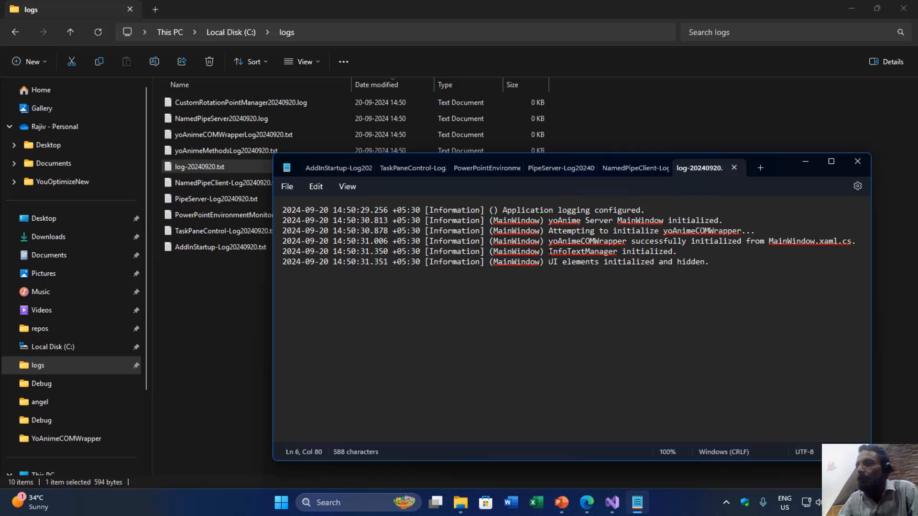
left_click_drag(549, 252, 702, 254)
left_click_drag(548, 262, 846, 280)
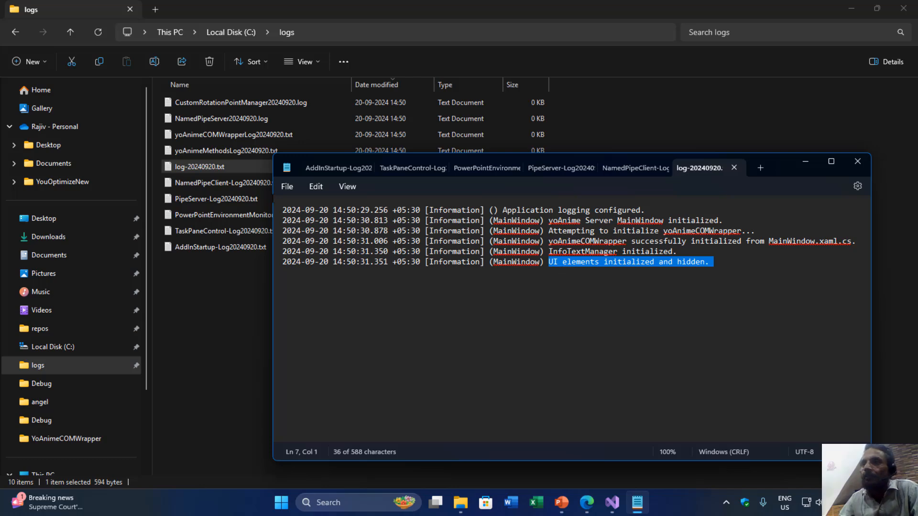
Review the yoAnimeMethods, yoAnimeCOMWrapper, NamedPipeServer and CustomRotationPointManager logs, and close Notepad and the logs folder window
double_click(186, 148)
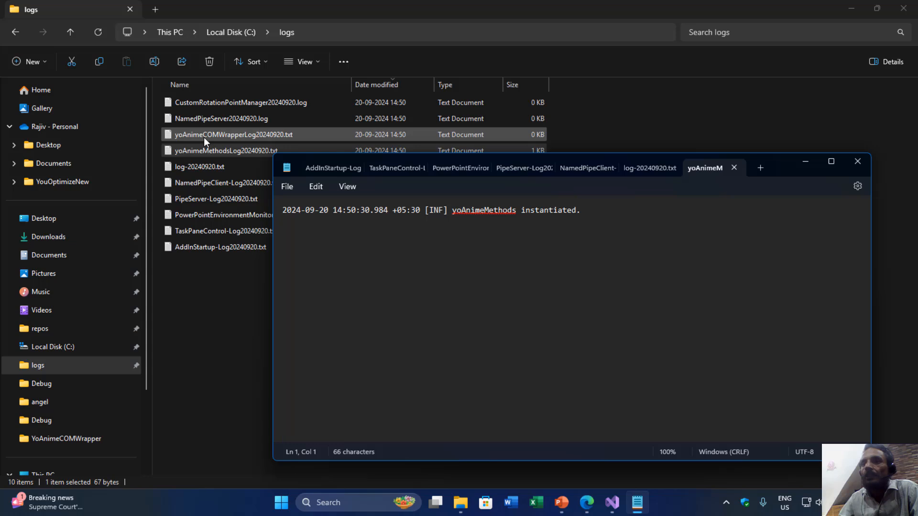
double_click(204, 135)
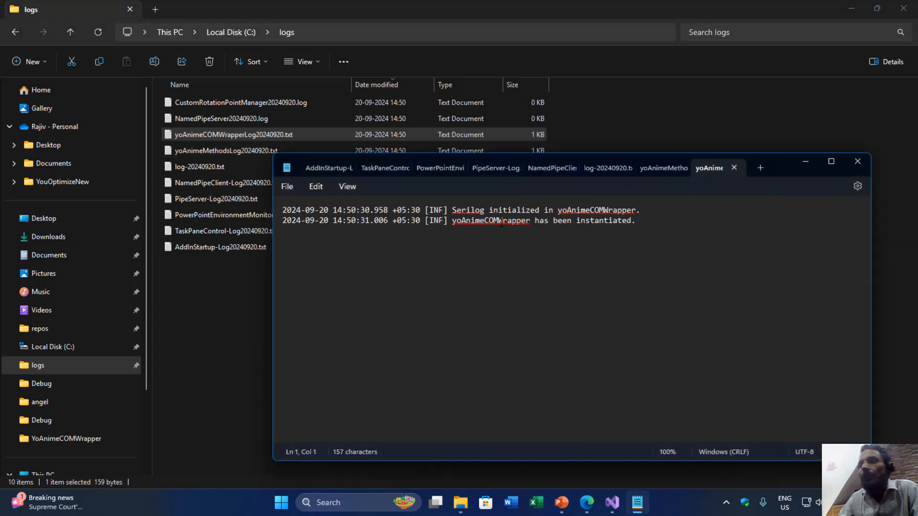
double_click(197, 116)
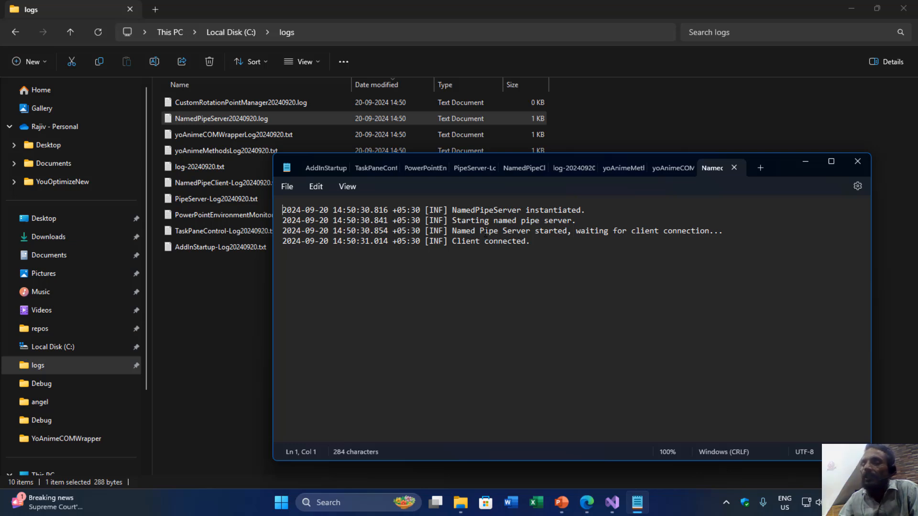
double_click(249, 105)
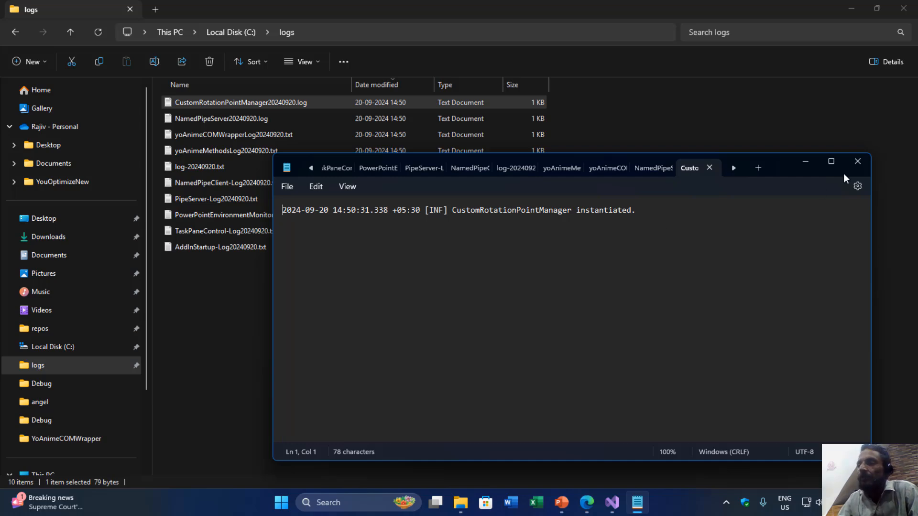
left_click(852, 163)
left_click(902, 10)
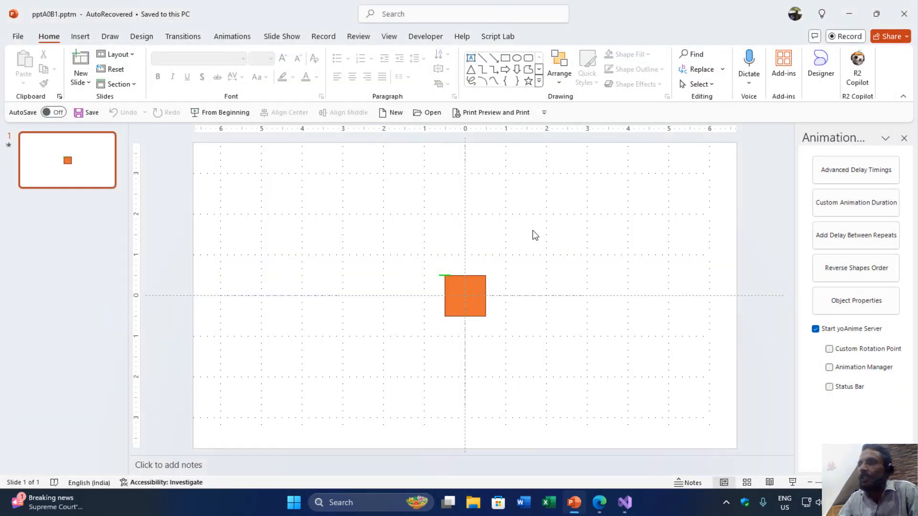
Delete the short line at the orange square's upper-left corner on the slide and select the square
left_click(444, 276)
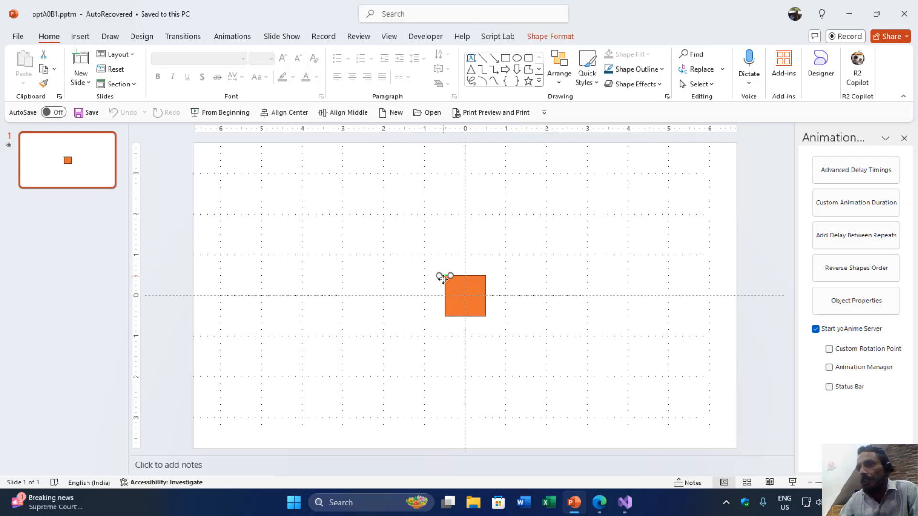
left_click(511, 411)
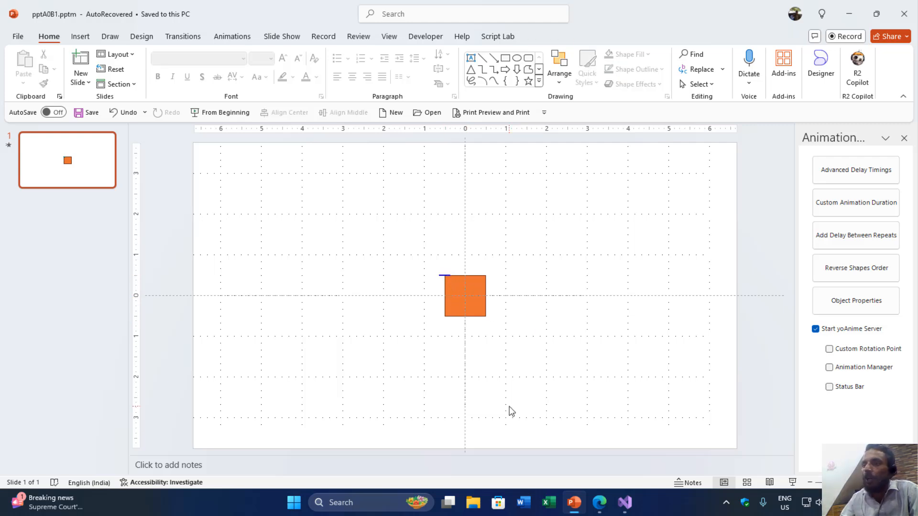
left_click(443, 275)
key("Delete")
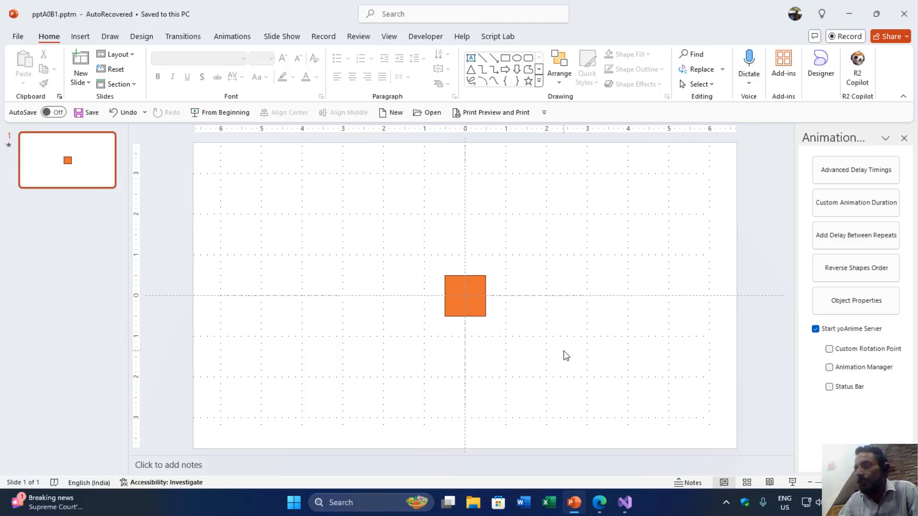
left_click(473, 304)
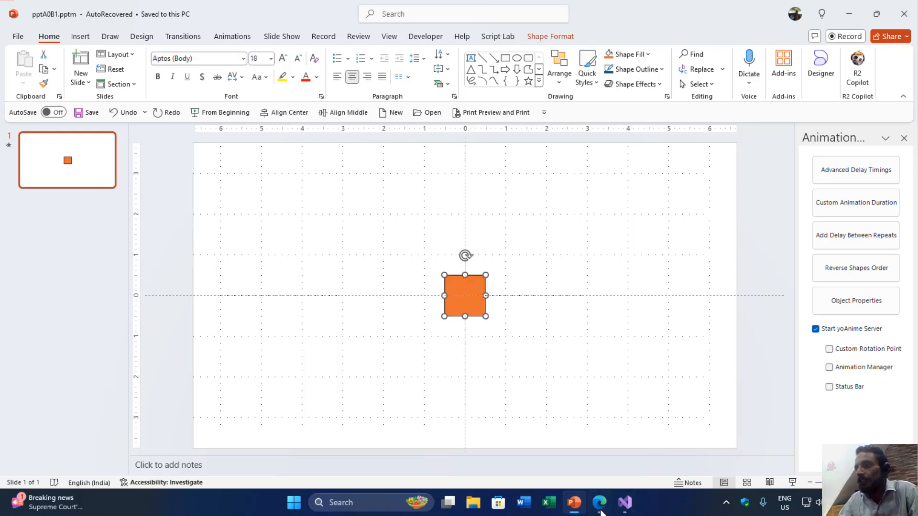
View InfoTextManager.cs from the yoAnimeServer project in Visual Studio and return to PowerPoint
left_click(625, 502)
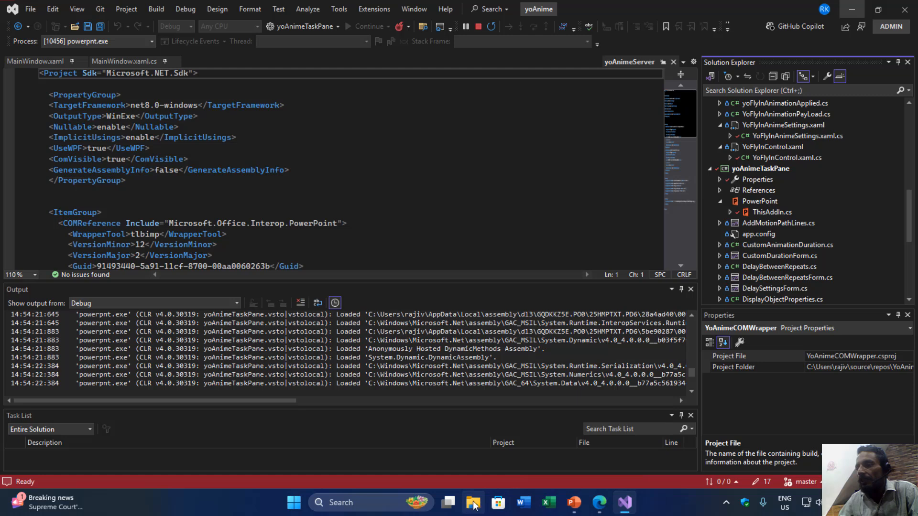
scroll(796, 218, "up", 4)
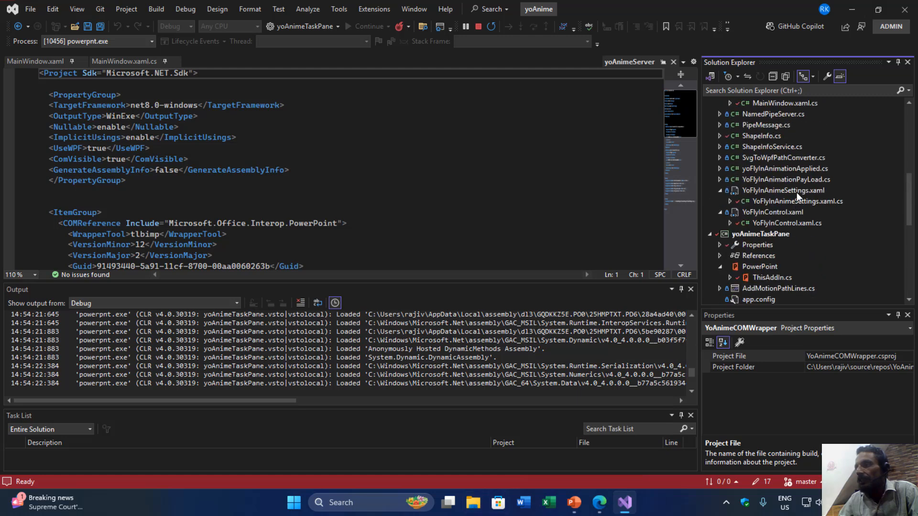
left_click(773, 136)
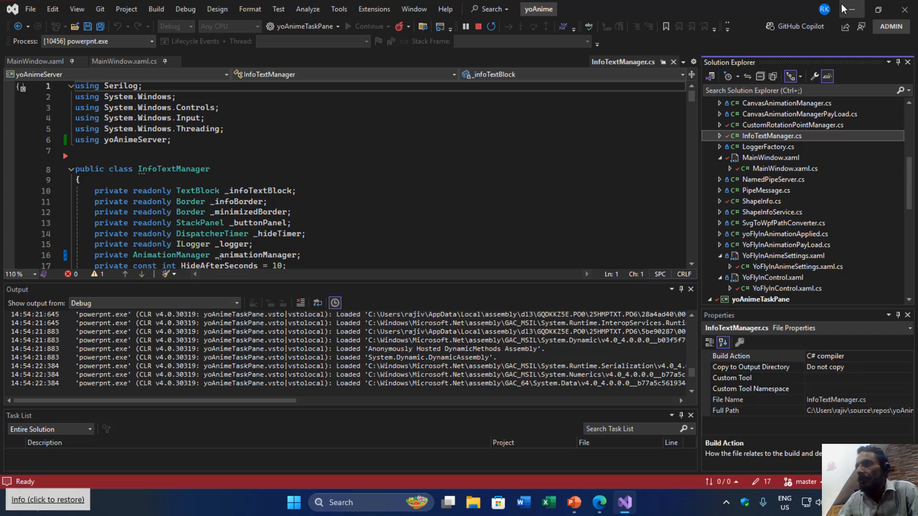
left_click(575, 508)
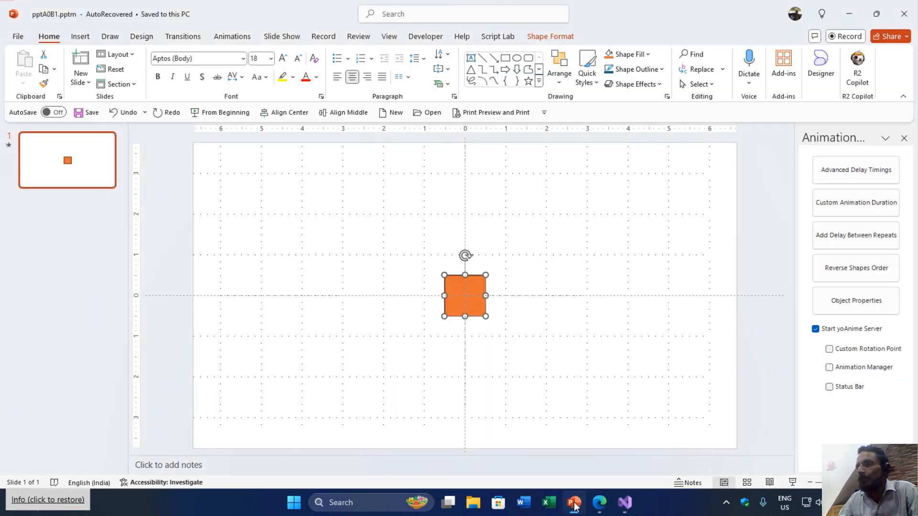
Turn on the yoAnime Status Bar and select the orange square to show its shape information
left_click(607, 307)
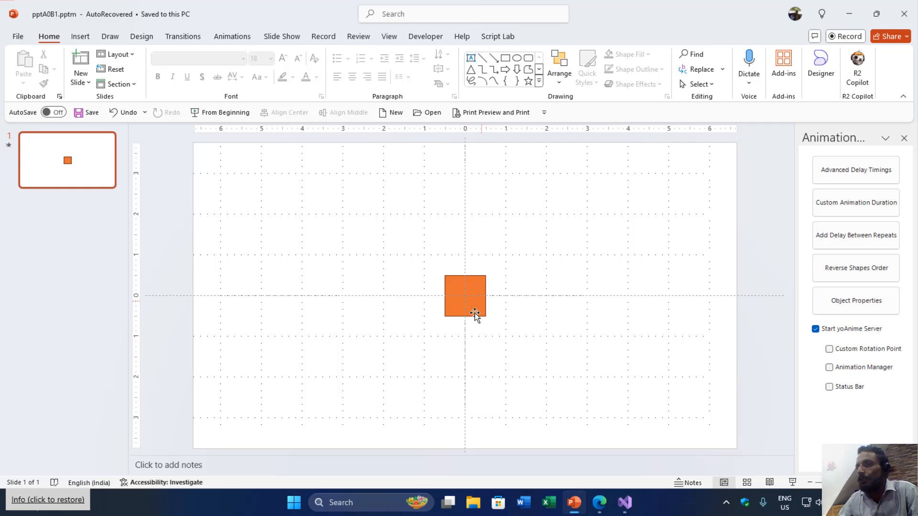
left_click(829, 388)
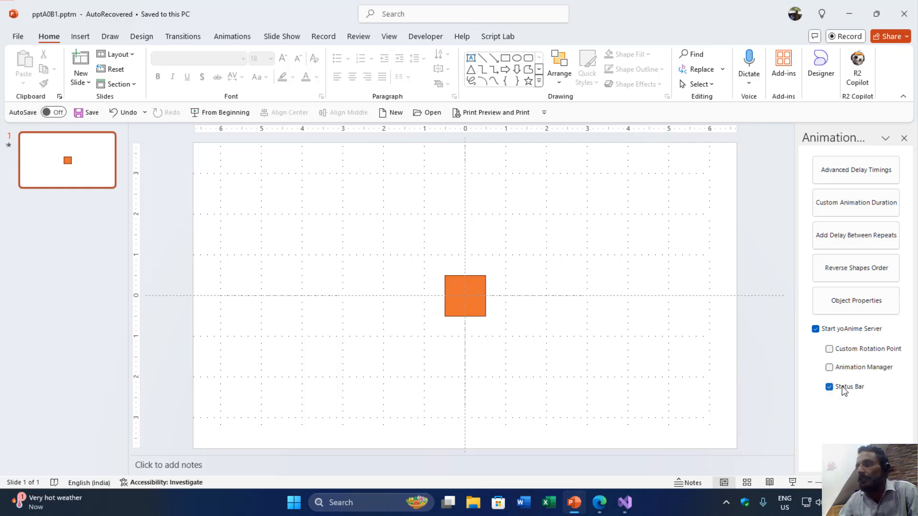
left_click(473, 302)
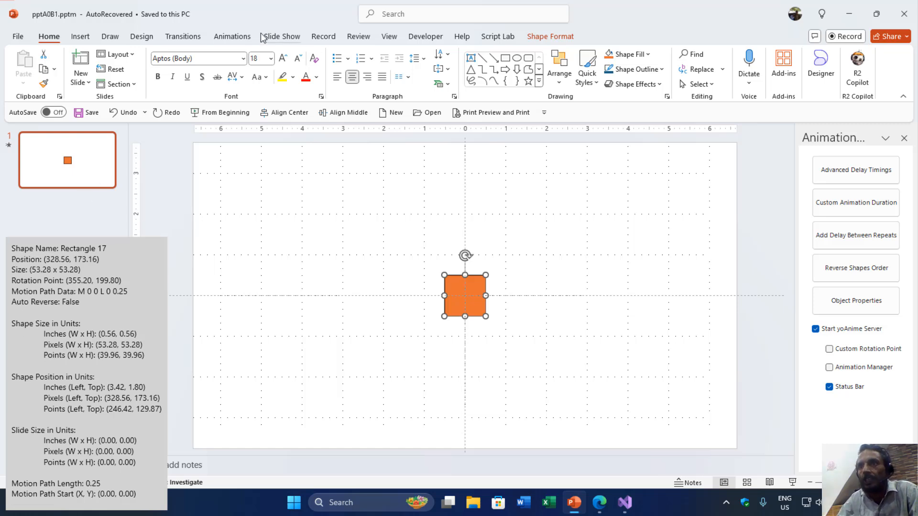
Show the Animation Pane and enable Auto-reverse for the orange square's Down motion path
left_click(232, 36)
left_click(648, 54)
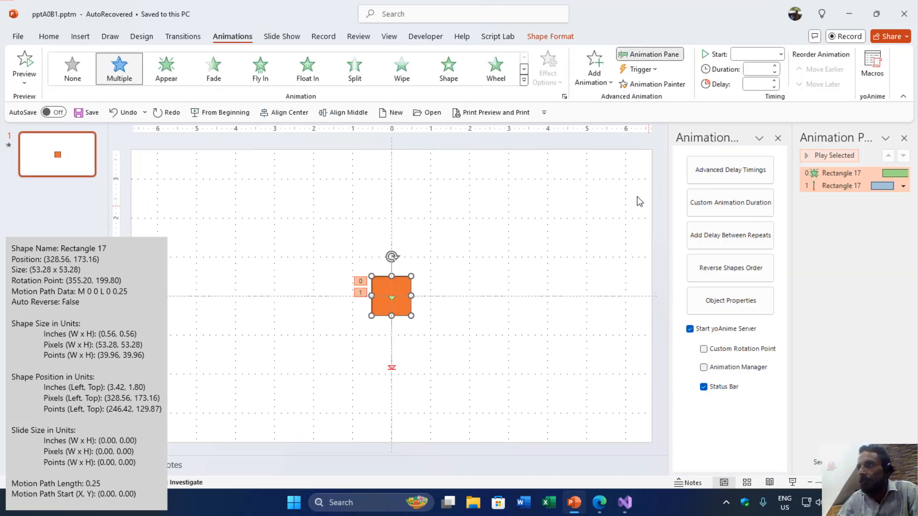
left_click(830, 209)
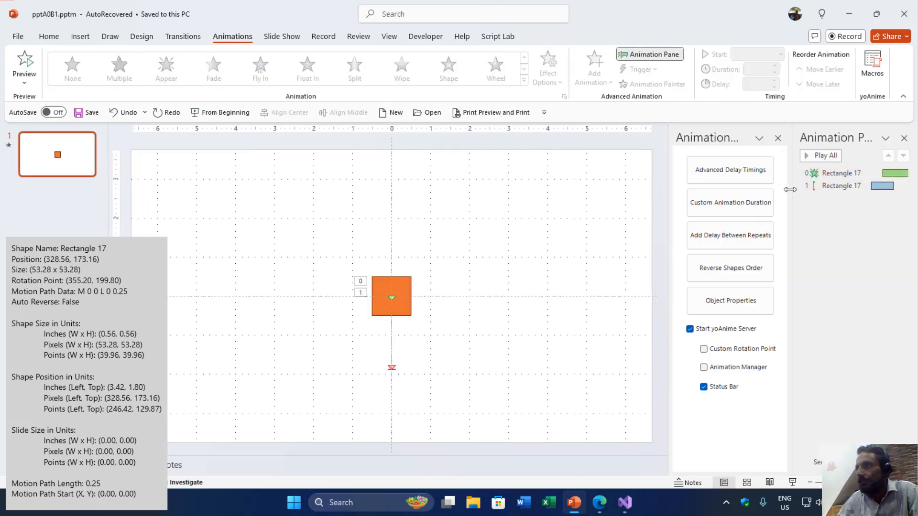
left_click_drag(790, 190, 760, 189)
left_click(812, 187)
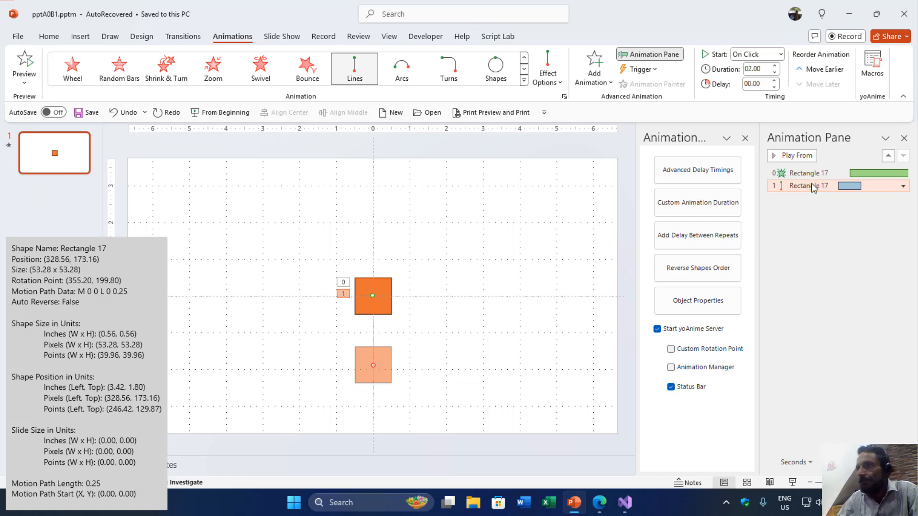
double_click(812, 186)
left_click(396, 251)
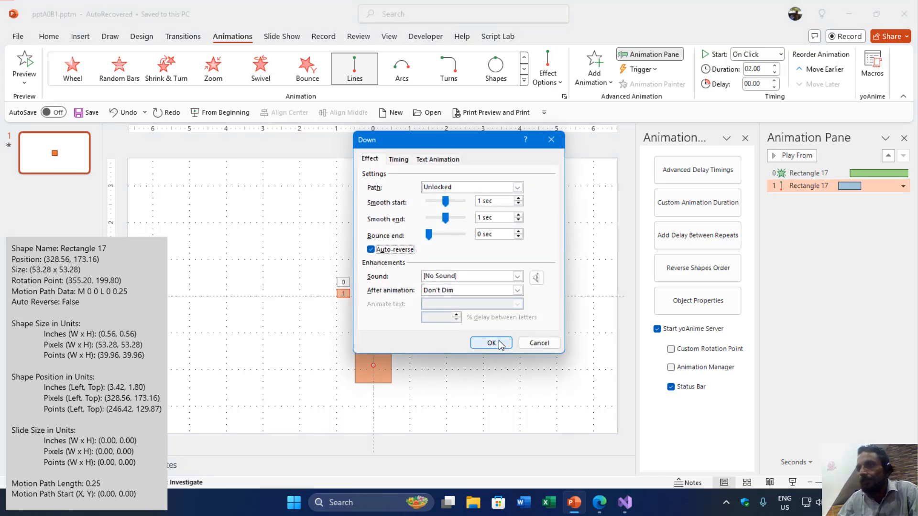
left_click(491, 343)
Delete the orange square's Fade animation, keeping the motion path, and close the Animation Pane
left_click(815, 173)
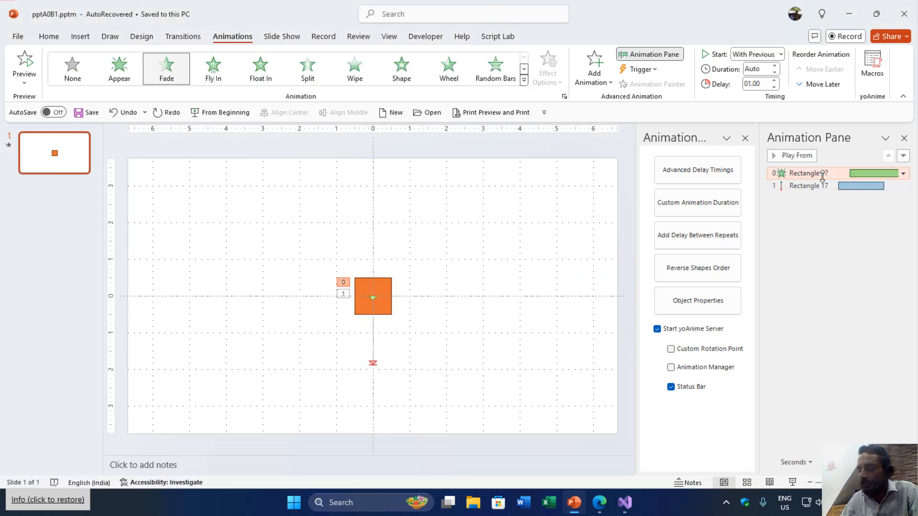
key("Delete")
left_click(444, 275)
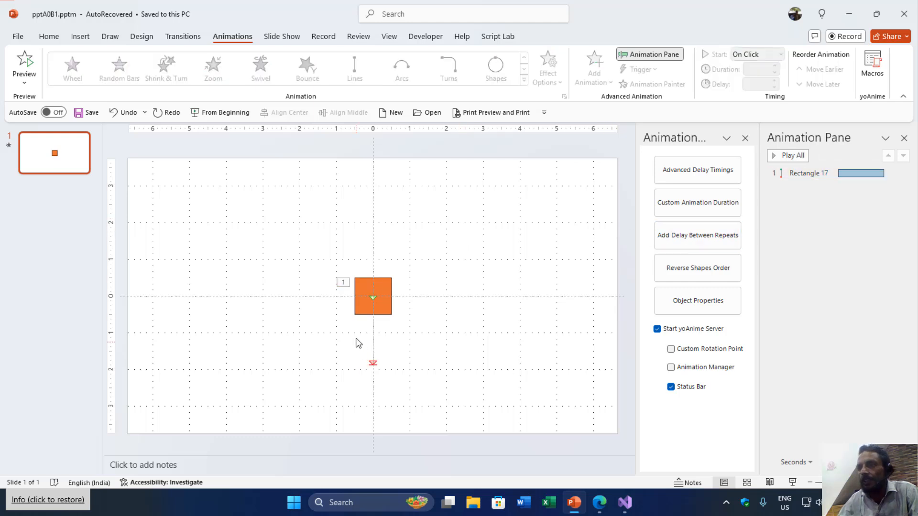
left_click(903, 139)
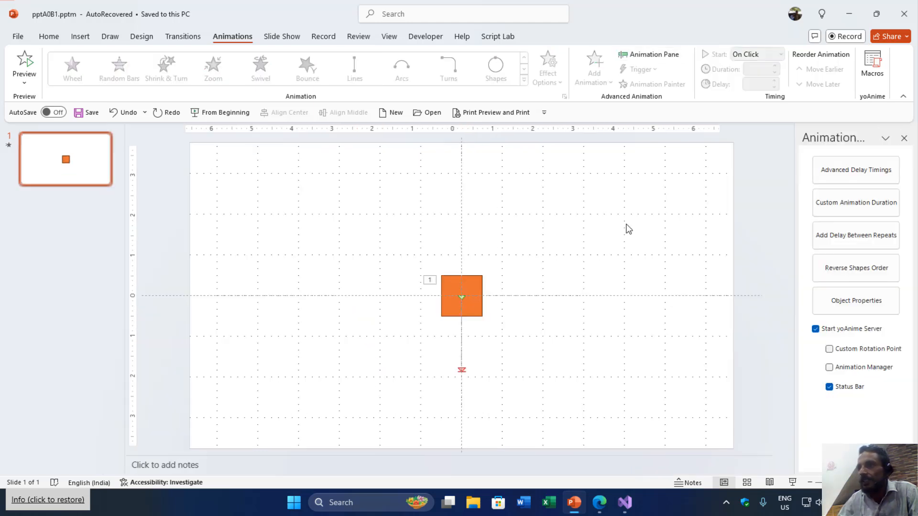
Select the orange square and restore the minimized info display to review its Auto Reverse, size, position and motion path data
left_click(477, 287)
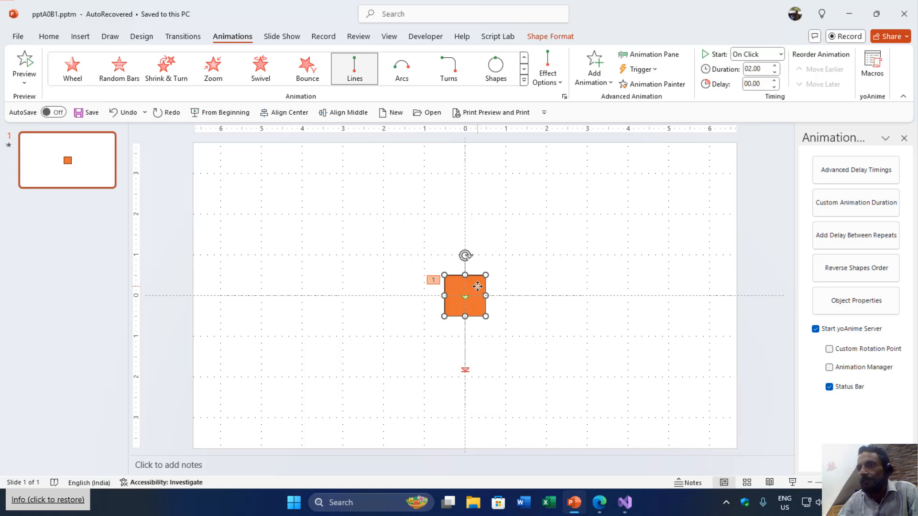
left_click(66, 502)
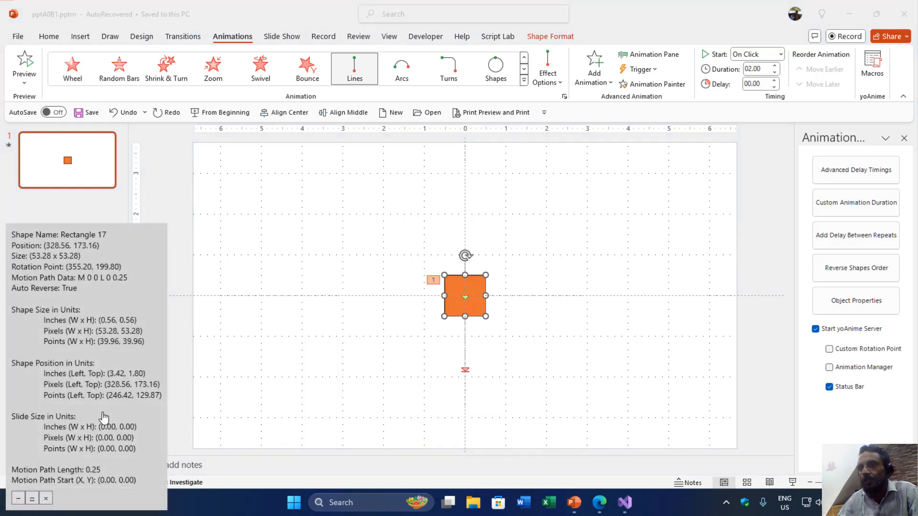
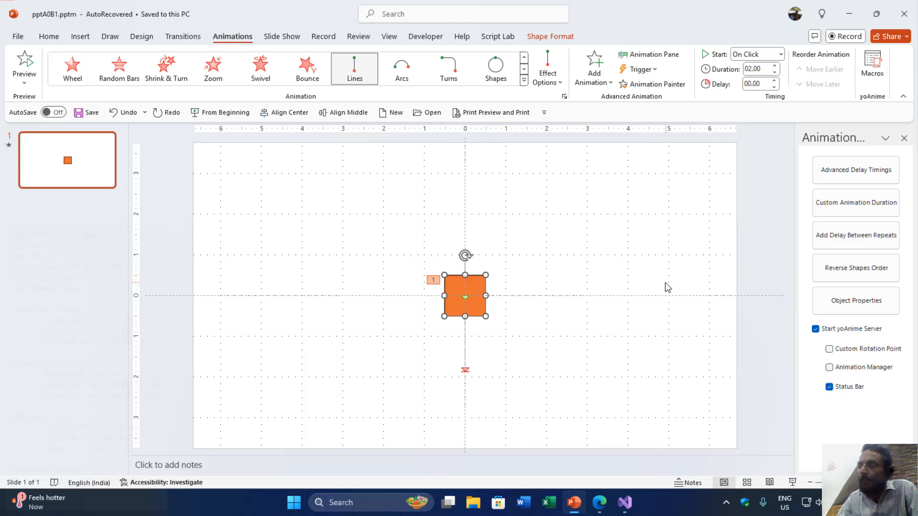
left_click(642, 261)
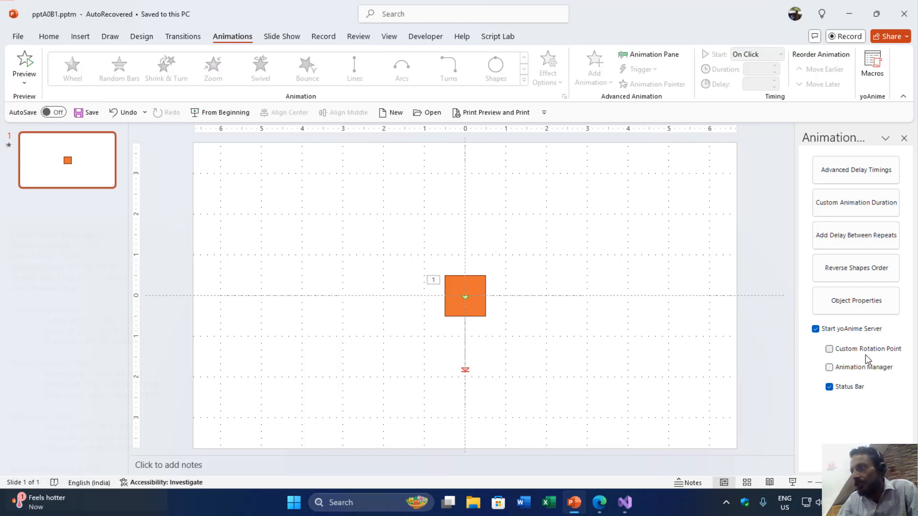
Try to show the rotation marker by enabling Custom Rotation Point and reselecting the orange square
left_click(837, 368)
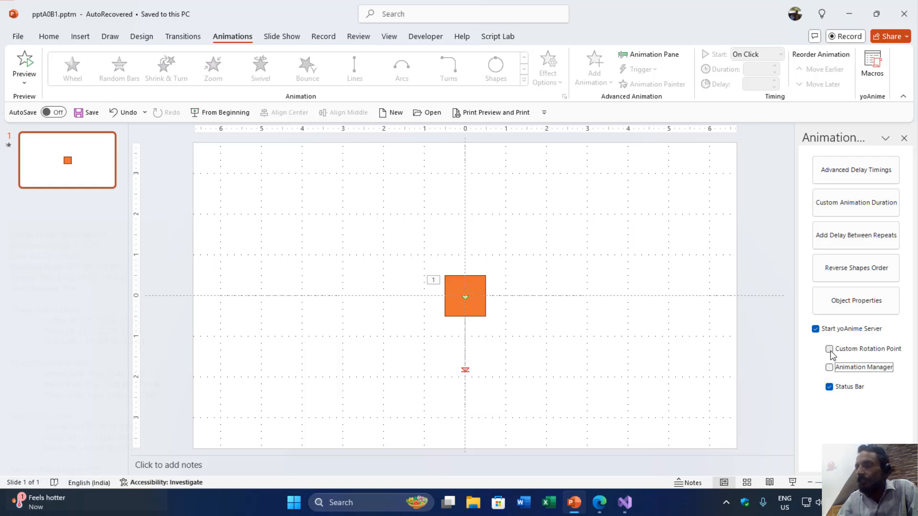
left_click(829, 350)
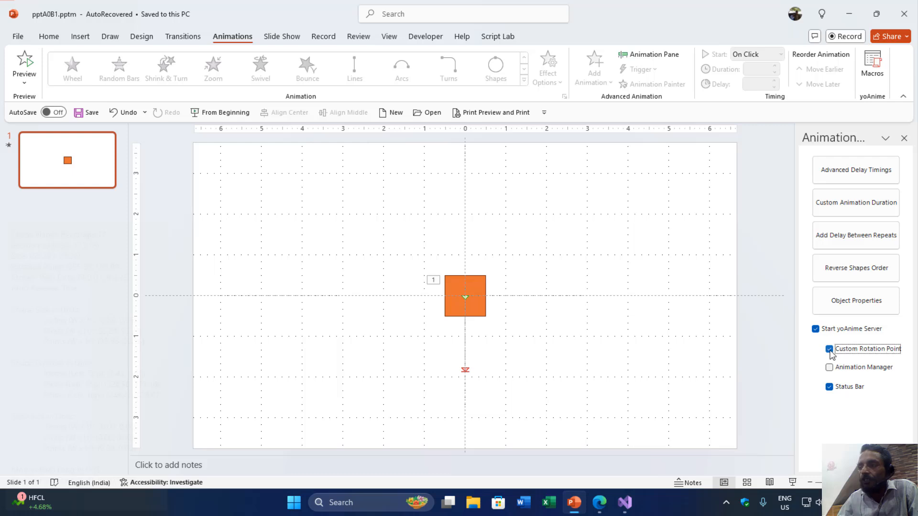
left_click(475, 285)
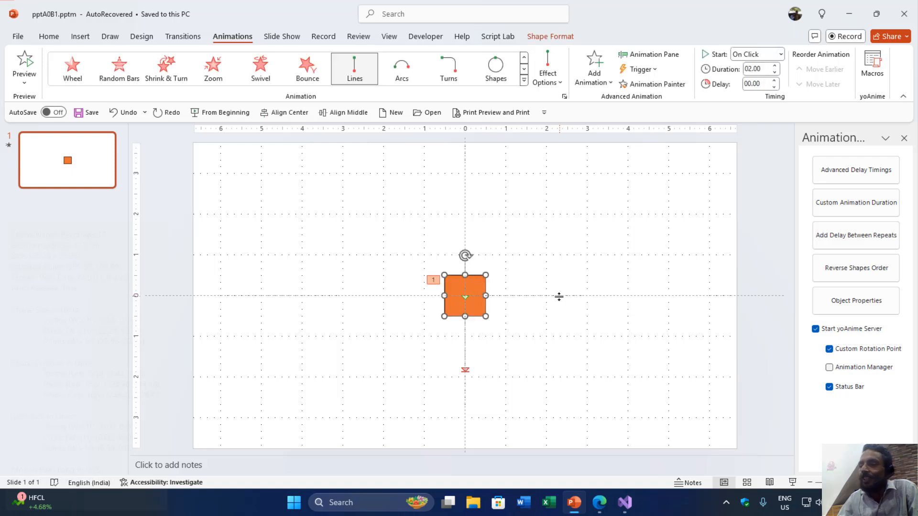
left_click(636, 273)
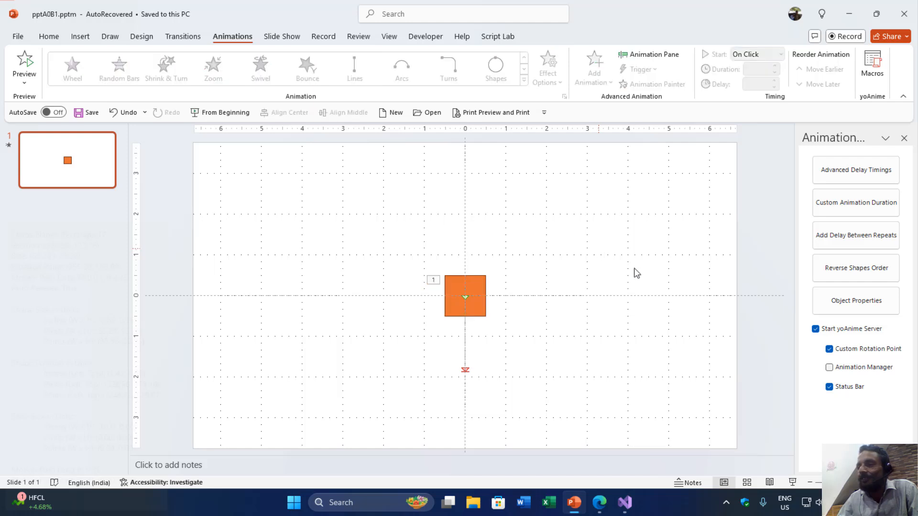
left_click(478, 294)
left_click(859, 351)
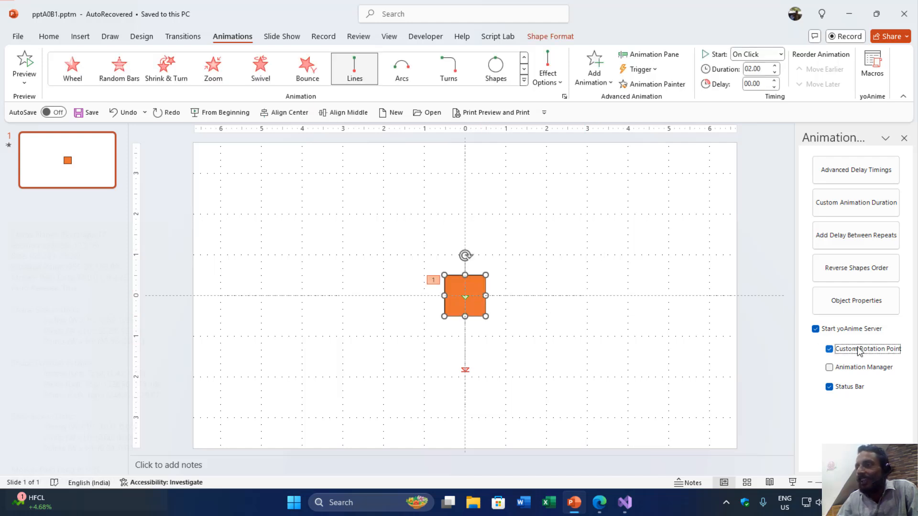
Stop the yoAnime server, start a new yoAnimeTaskPane debugging session in Visual Studio, and return to PowerPoint
left_click(845, 390)
left_click(829, 331)
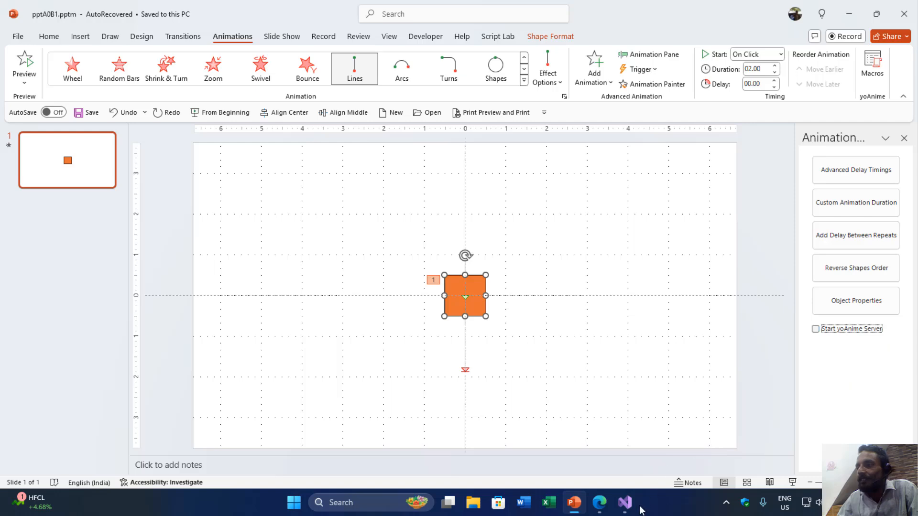
left_click(625, 501)
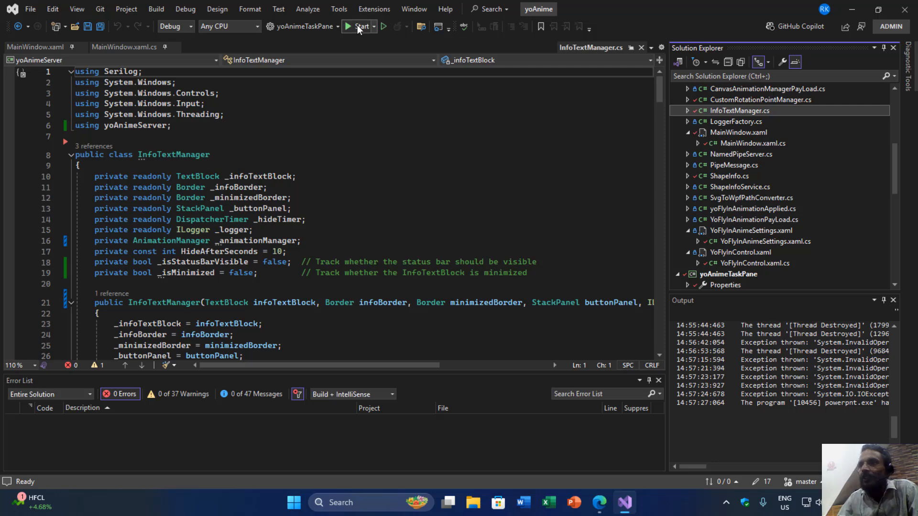
left_click(358, 28)
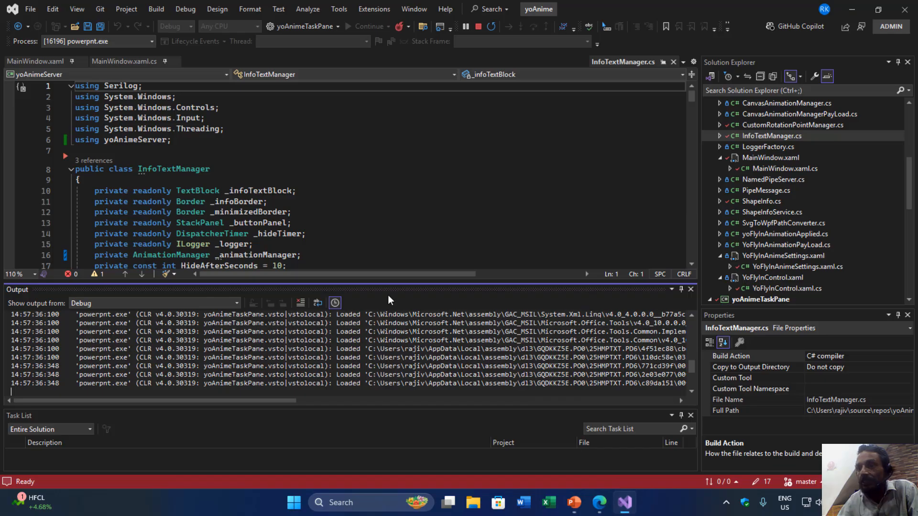
left_click(625, 502)
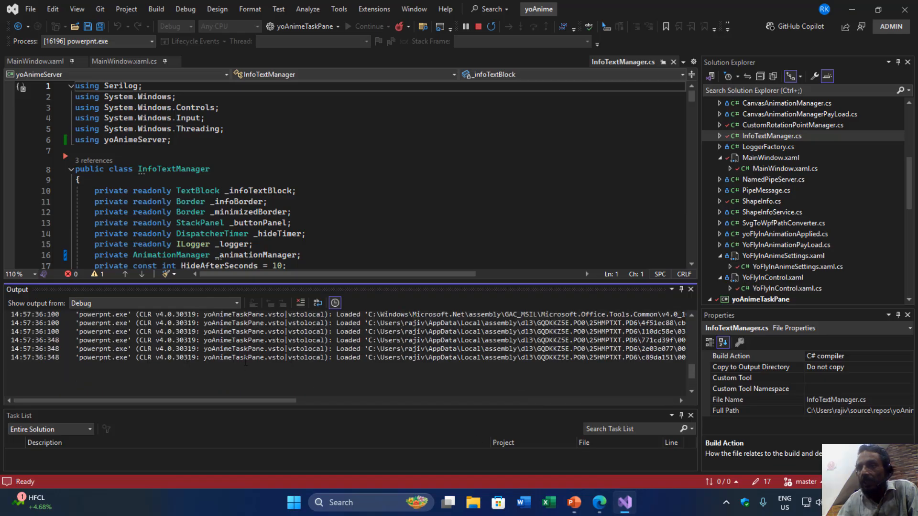
left_click(574, 503)
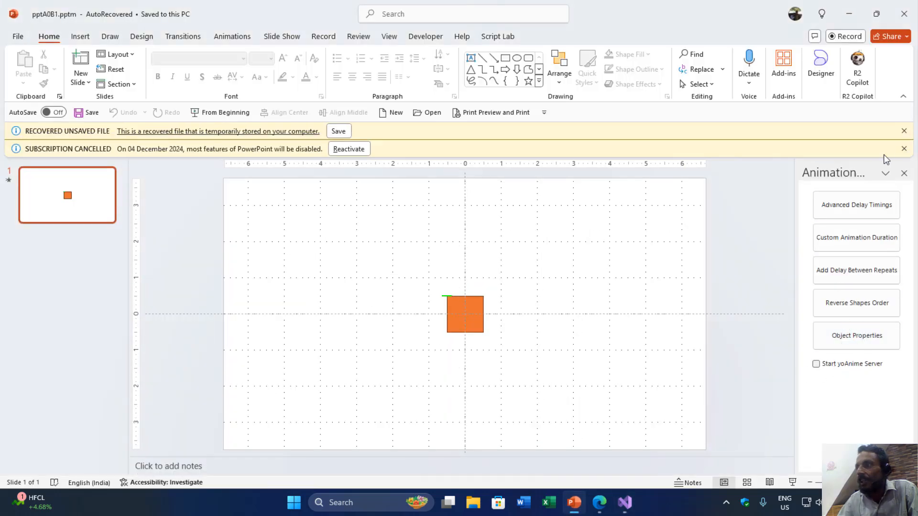
Dismiss the subscription and recovered-file notices, and start the yoAnime server with Custom Rotation Point enabled
left_click(903, 149)
left_click(904, 131)
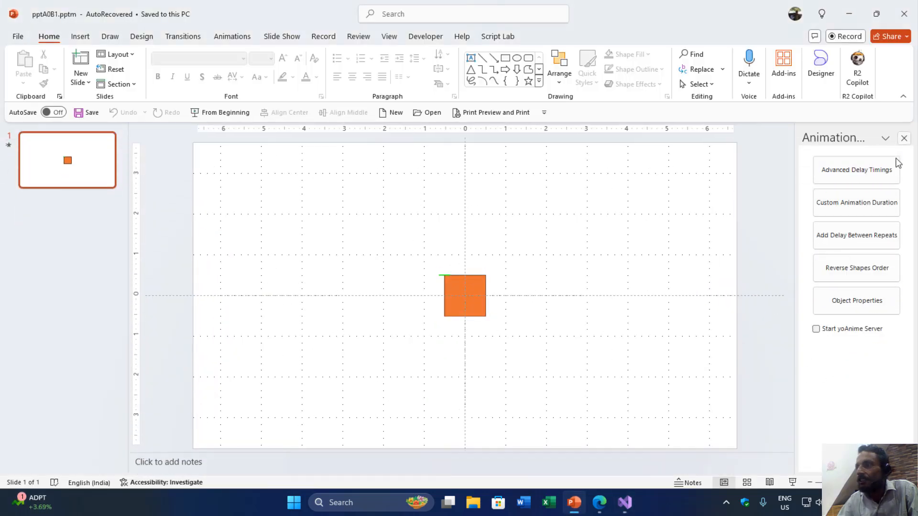
left_click(830, 329)
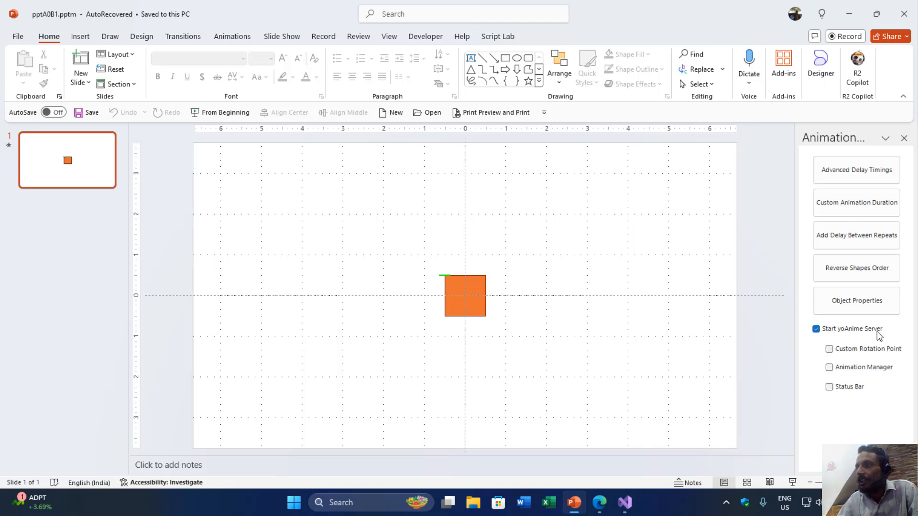
left_click(829, 350)
Delete the short line at the orange square's upper-left corner and reposition the red rotation marker for the square
left_click(443, 275)
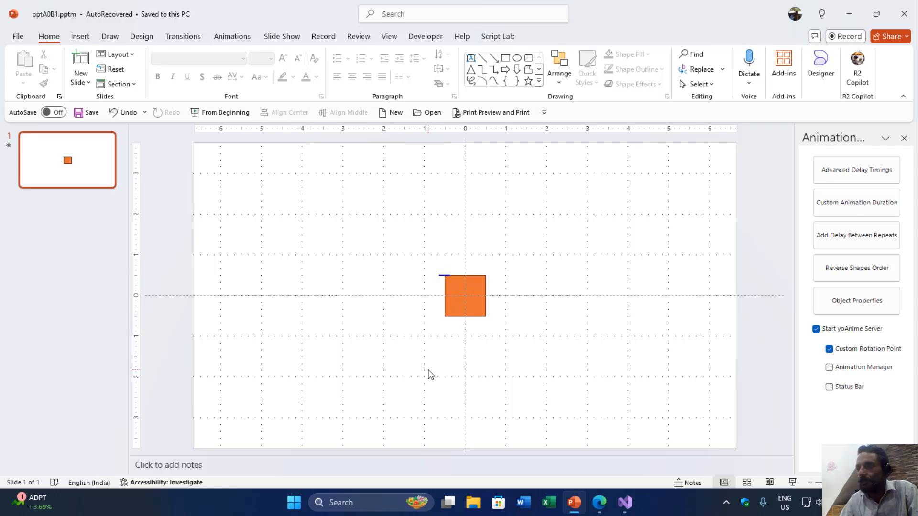
left_click_drag(400, 249, 464, 293)
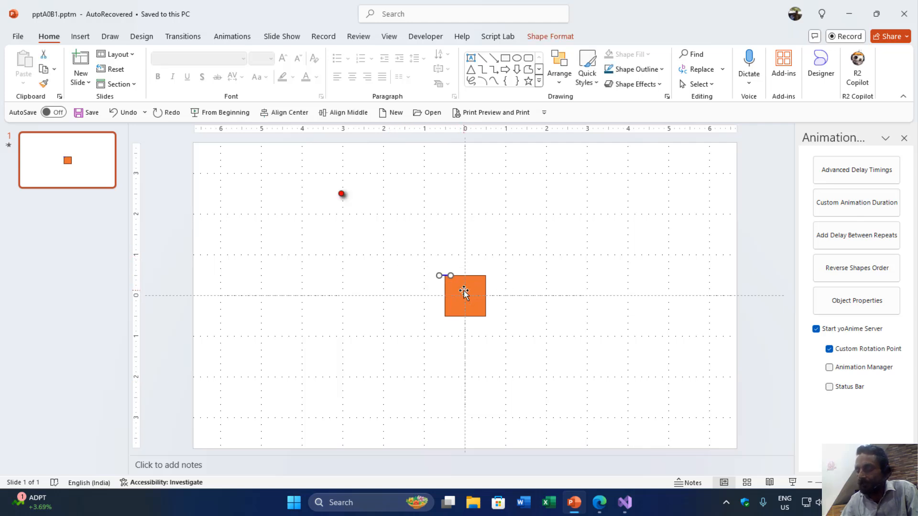
left_click(464, 292)
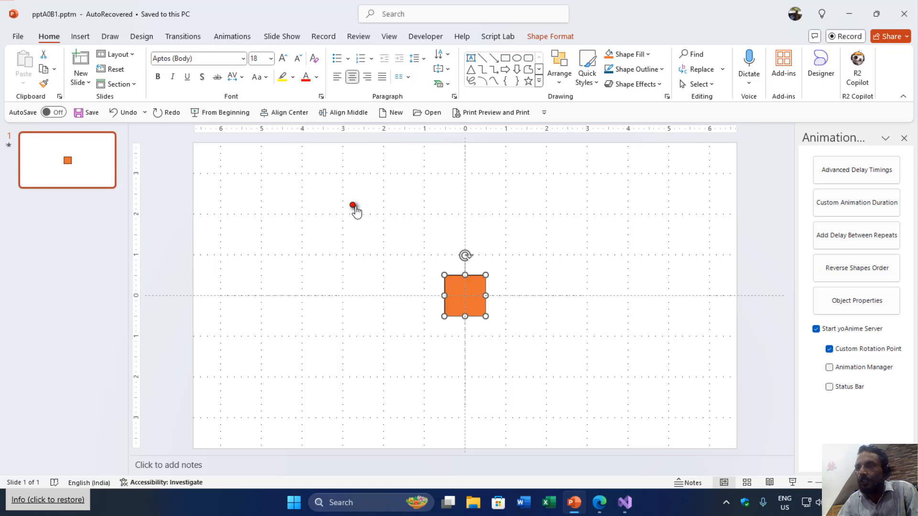
left_click_drag(353, 207, 384, 255)
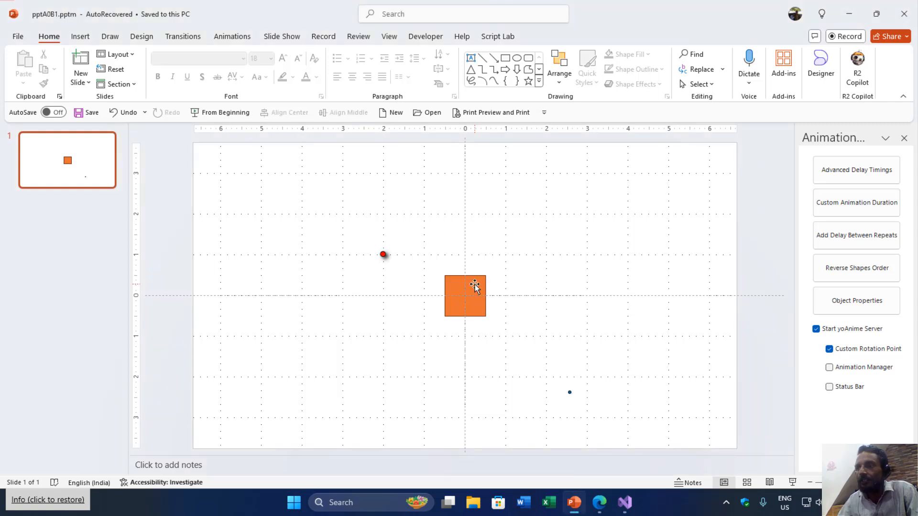
Show the Selection pane and rotate the group containing the square and oval about 150 degrees
left_click(699, 84)
left_click(715, 136)
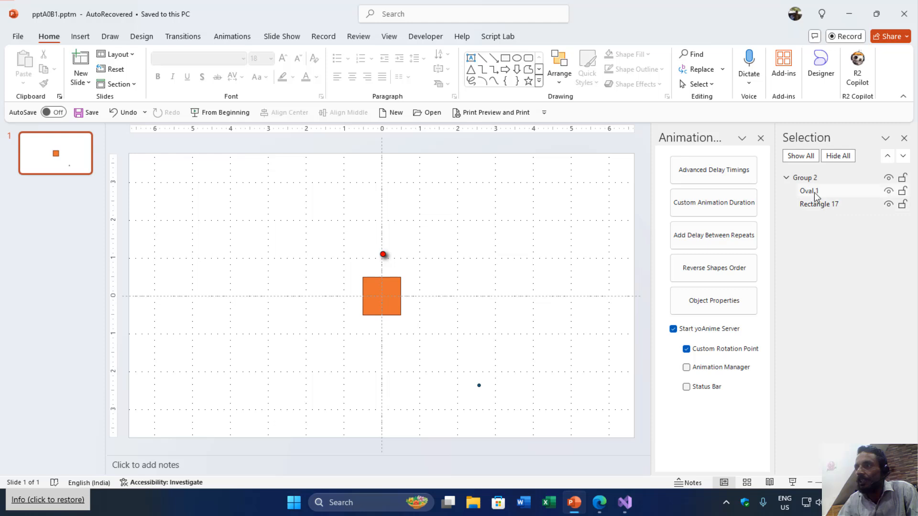
left_click(394, 312)
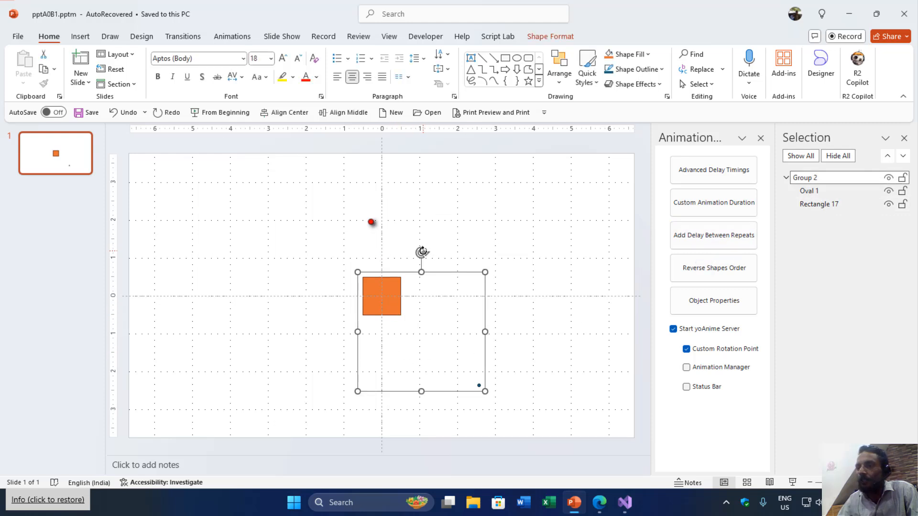
left_click_drag(422, 252, 430, 386)
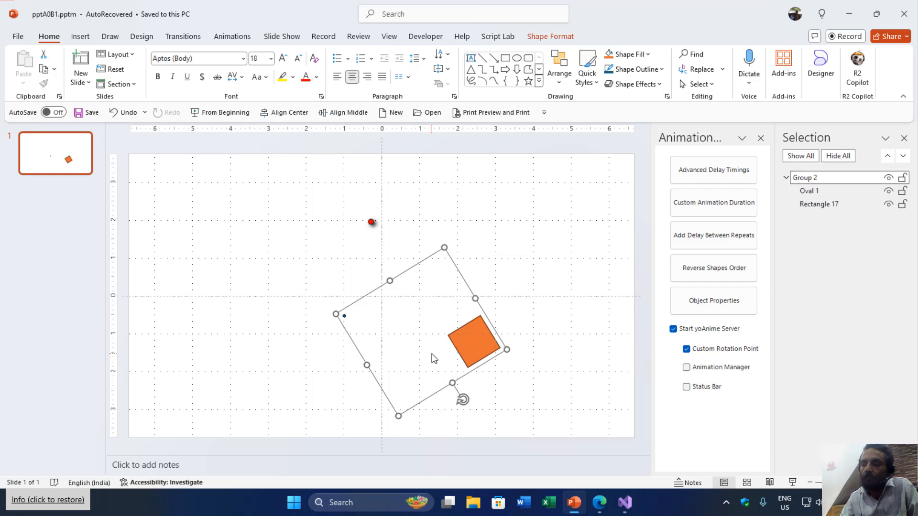
Delete the rotated group and insert a 1-inch square just above and right of the slide's centre
key("Delete")
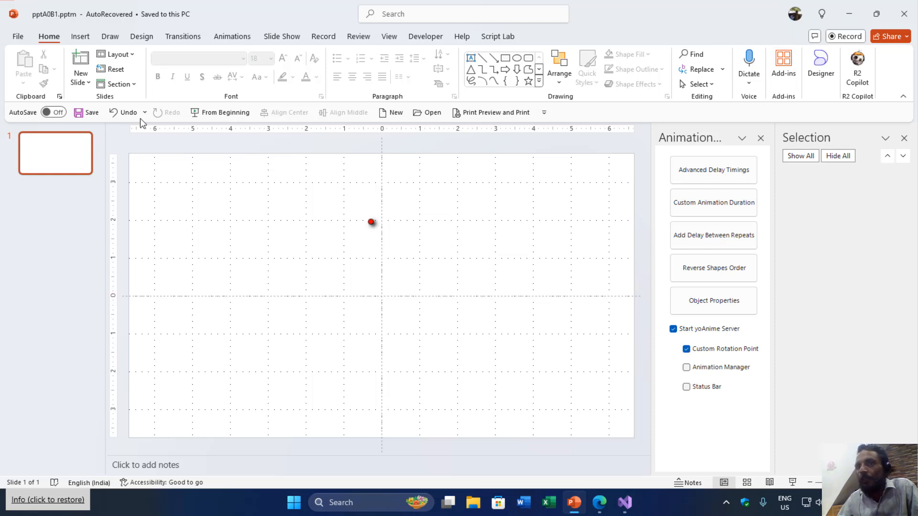
left_click(88, 38)
left_click(226, 72)
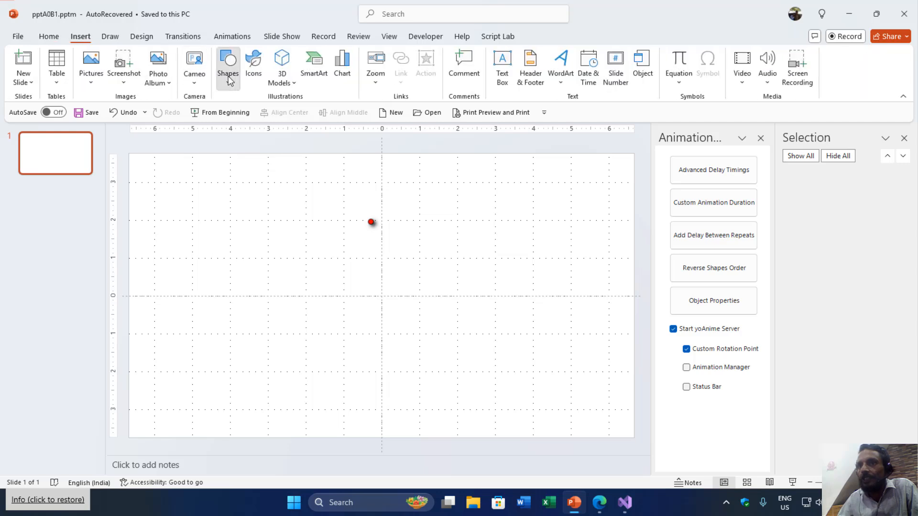
left_click(257, 113)
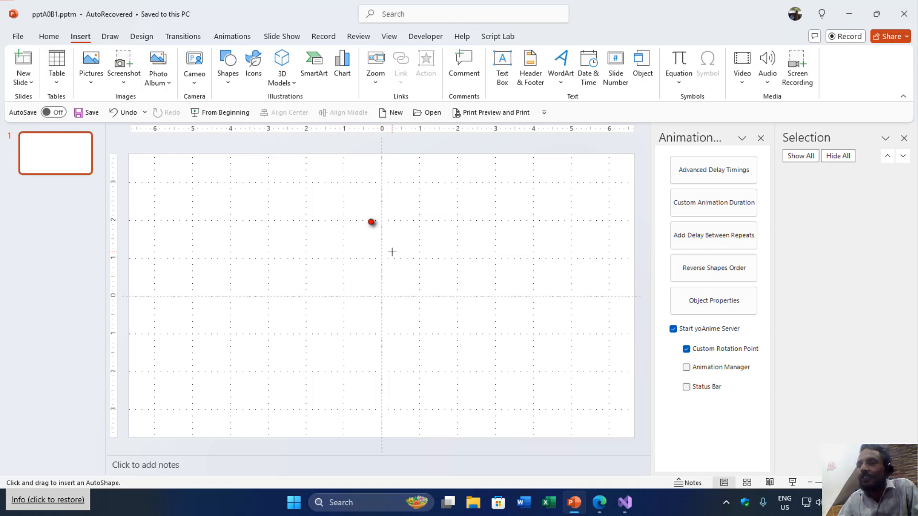
left_click(382, 259)
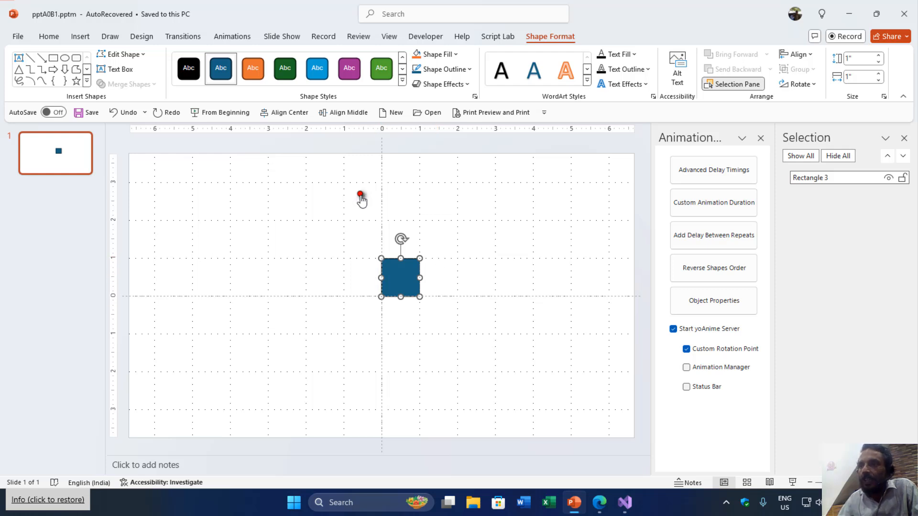
Move the red rotation marker to the slide area below and right of the square, and show Status Bar details for the new group
left_click_drag(361, 195, 456, 222)
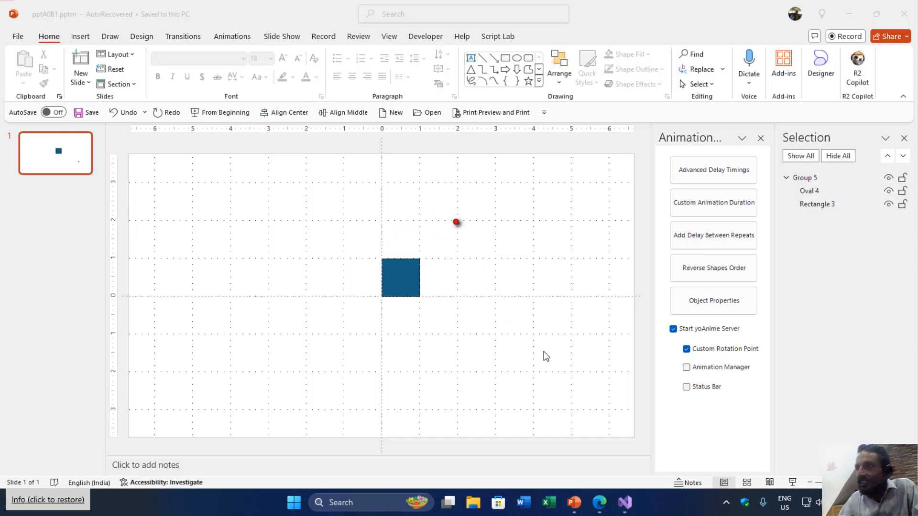
left_click(559, 358)
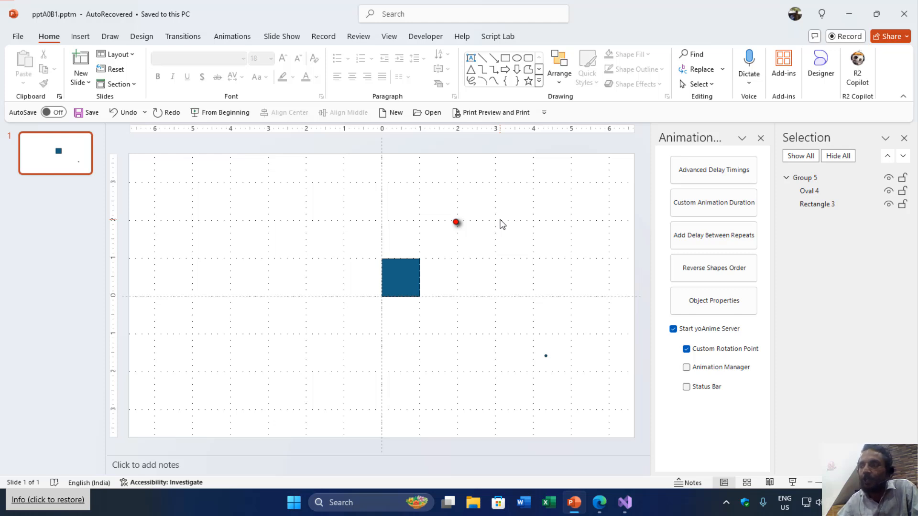
left_click(687, 387)
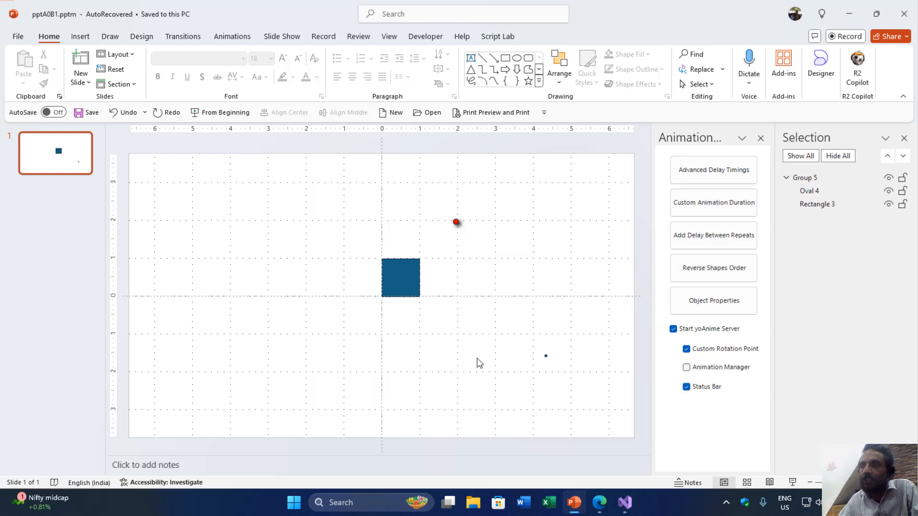
left_click(391, 280)
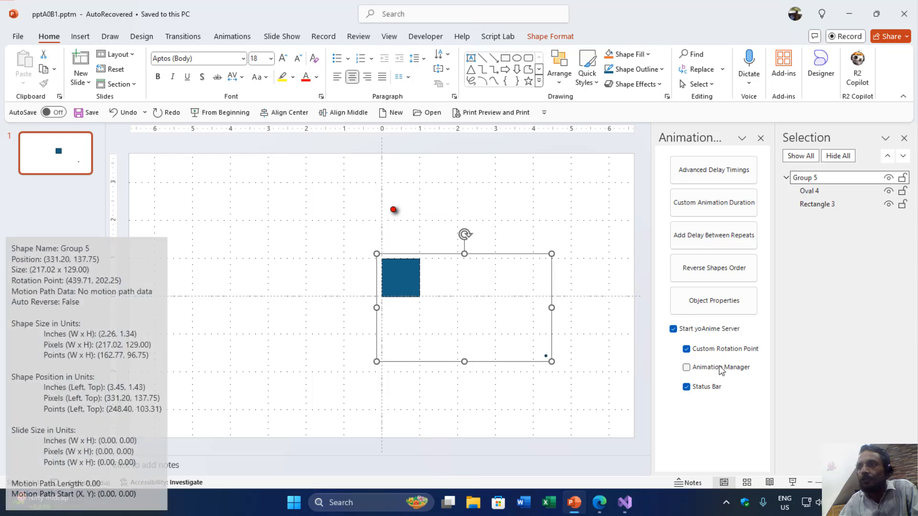
Turn off Status Bar, Custom Rotation Point and the yoAnime server, and stop the debugging session in Visual Studio
left_click(699, 387)
left_click(686, 350)
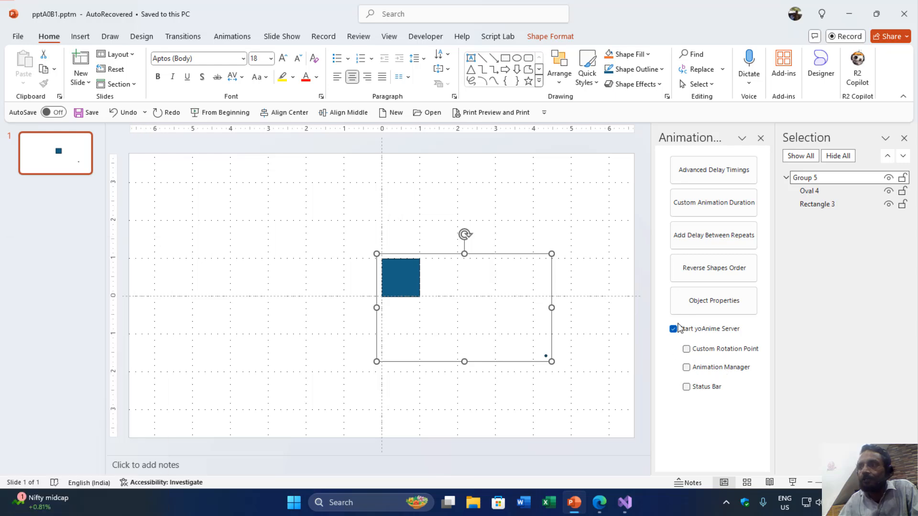
left_click(673, 329)
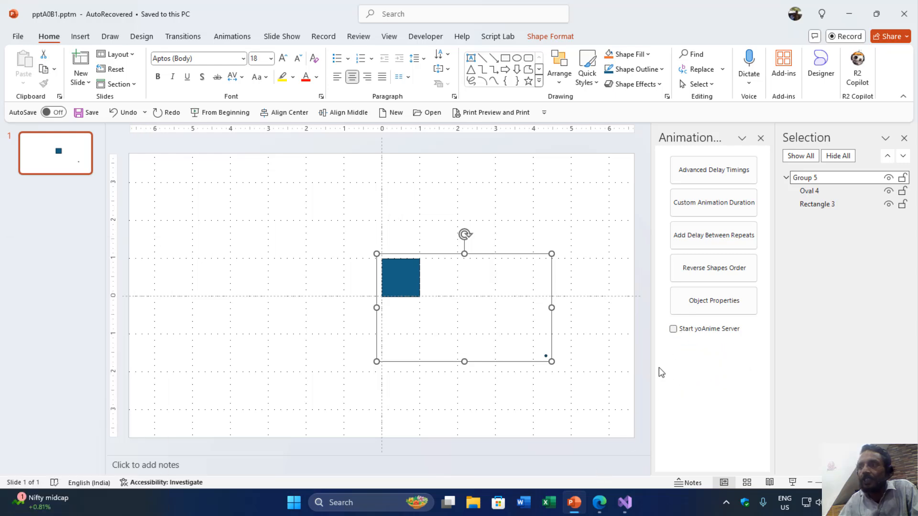
left_click(624, 503)
left_click(478, 26)
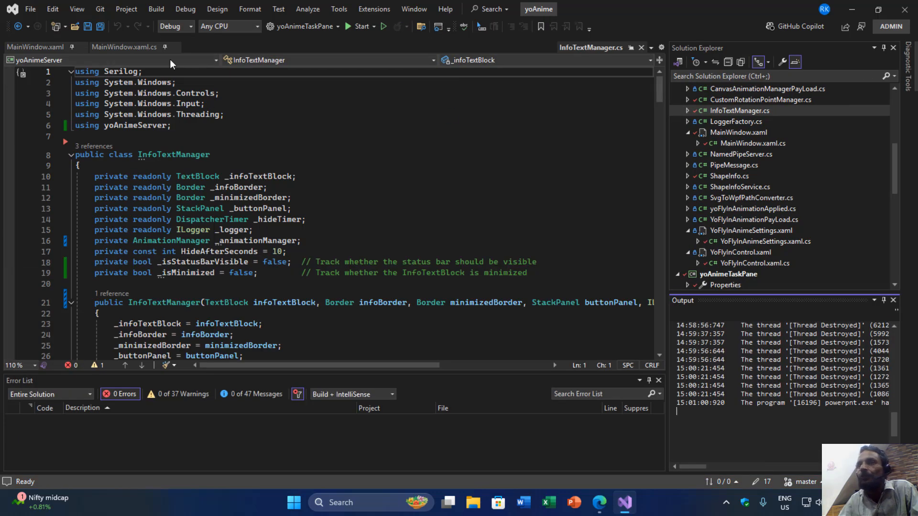
Set the Visibility of webView2Control in MainWindow.xaml to Visible and save the changes
left_click(28, 47)
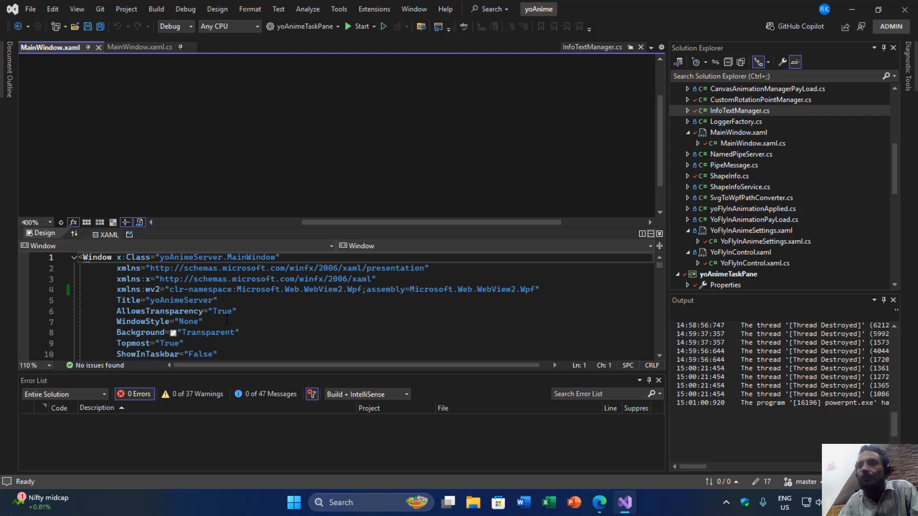
scroll(227, 319, "down", 5)
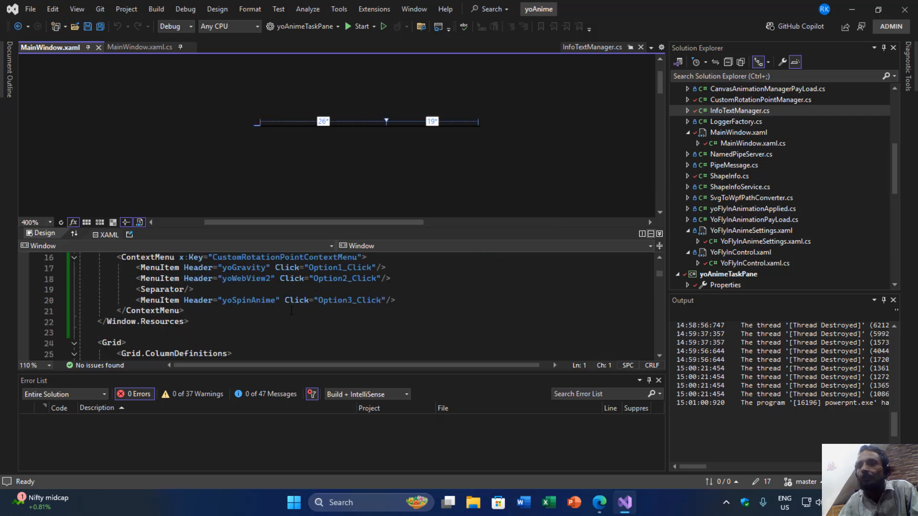
scroll(291, 311, "down", 5)
scroll(289, 311, "down", 5)
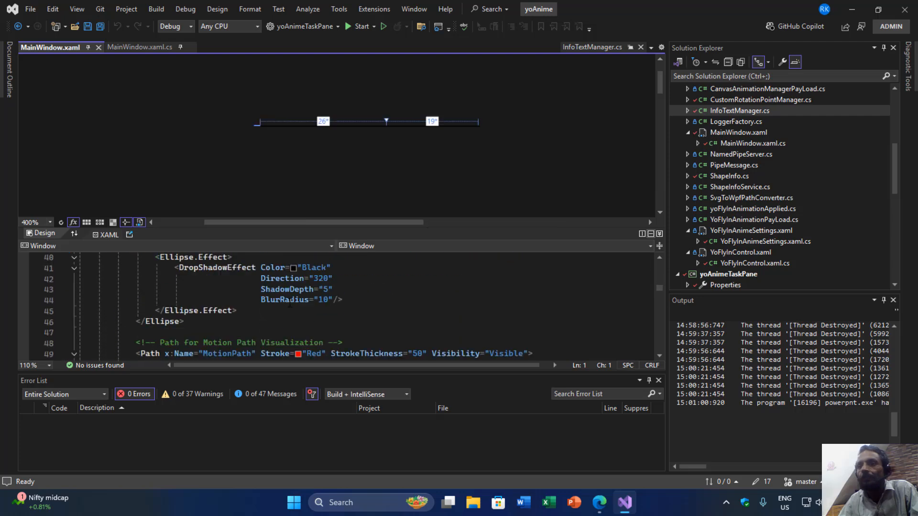
scroll(288, 306, "down", 2)
scroll(287, 300, "down", 9)
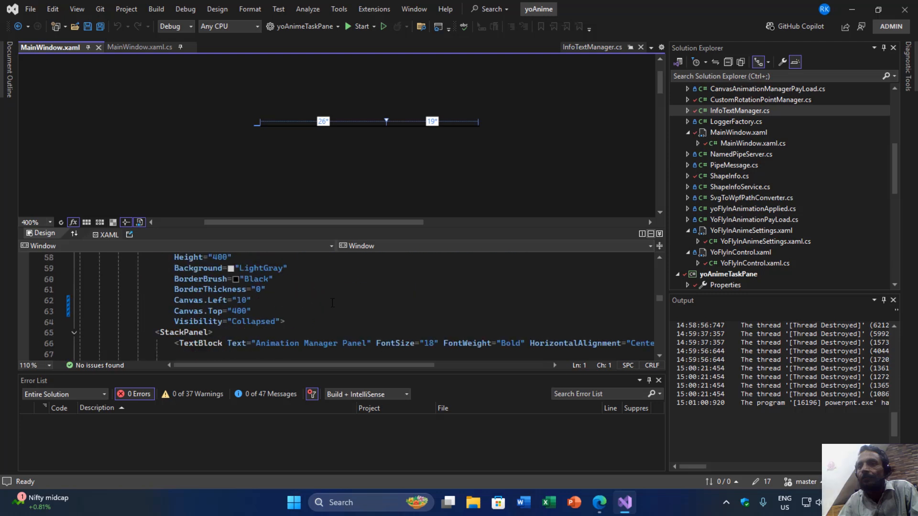
scroll(334, 300, "down", 5)
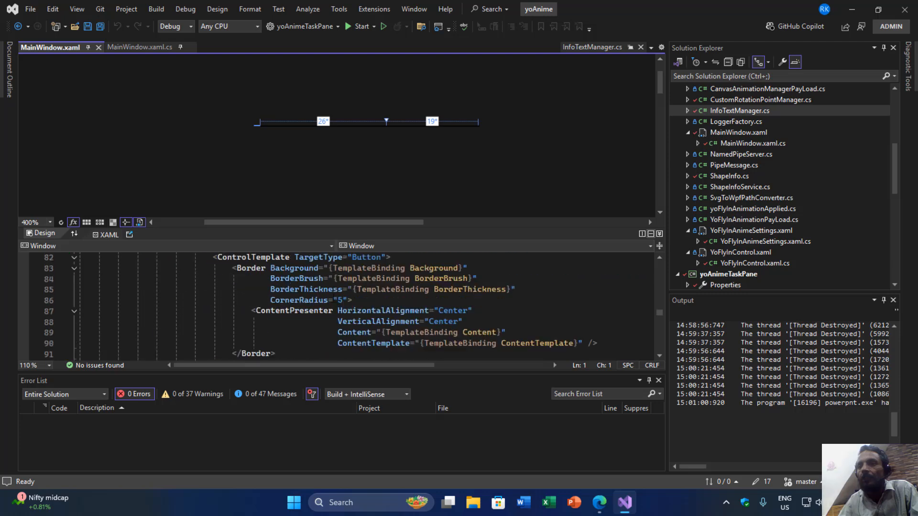
scroll(350, 315, "down", 2)
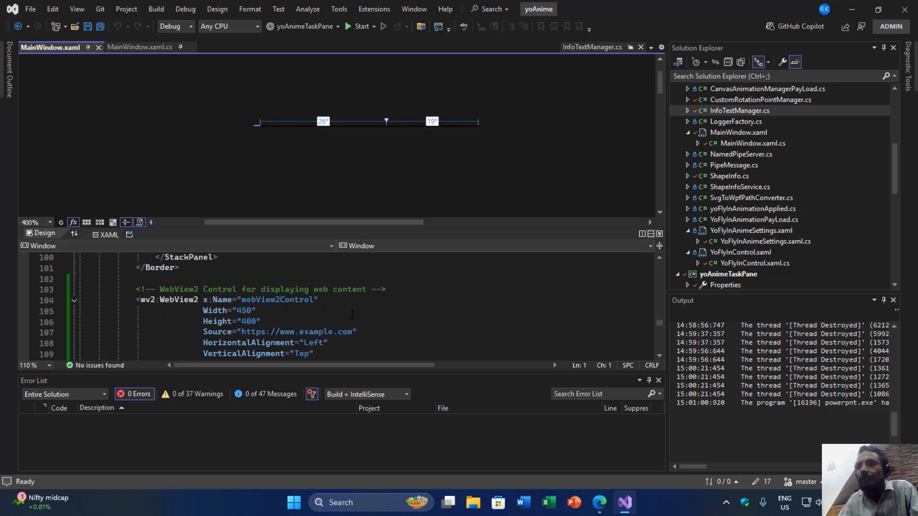
scroll(350, 310, "down", 1)
scroll(327, 308, "down", 1)
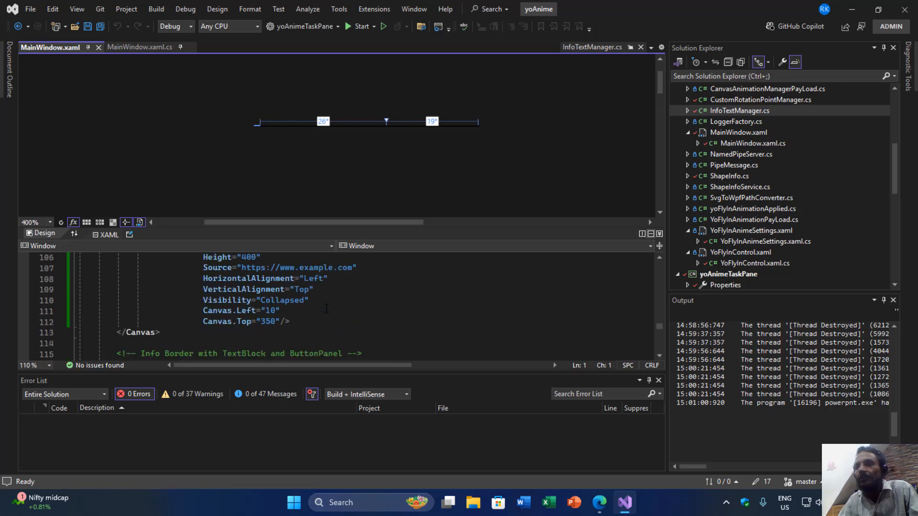
left_click(309, 305)
key("BackSpace")
key("BackSpace")
key("BackSpace")
key("BackSpace")
key("BackSpace")
key("BackSpace")
key("BackSpace")
key("BackSpace")
key("BackSpace")
key("BackSpace")
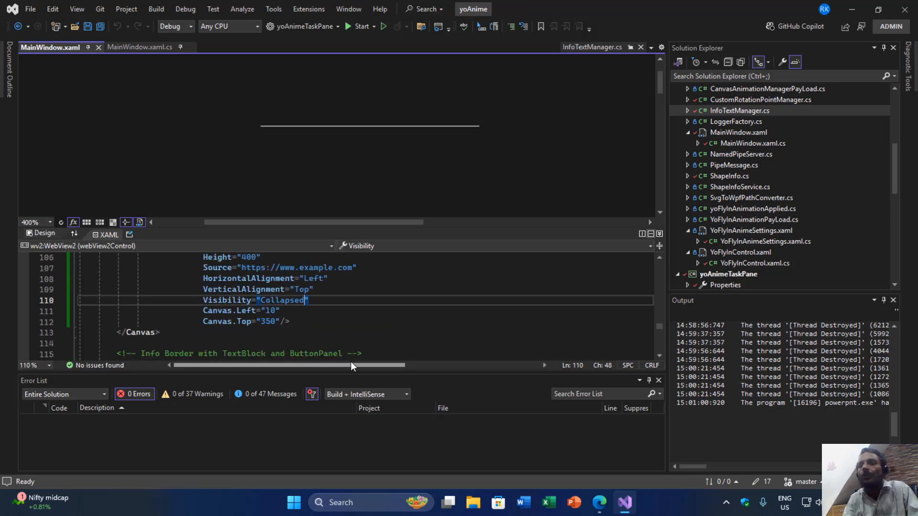
type("\"")
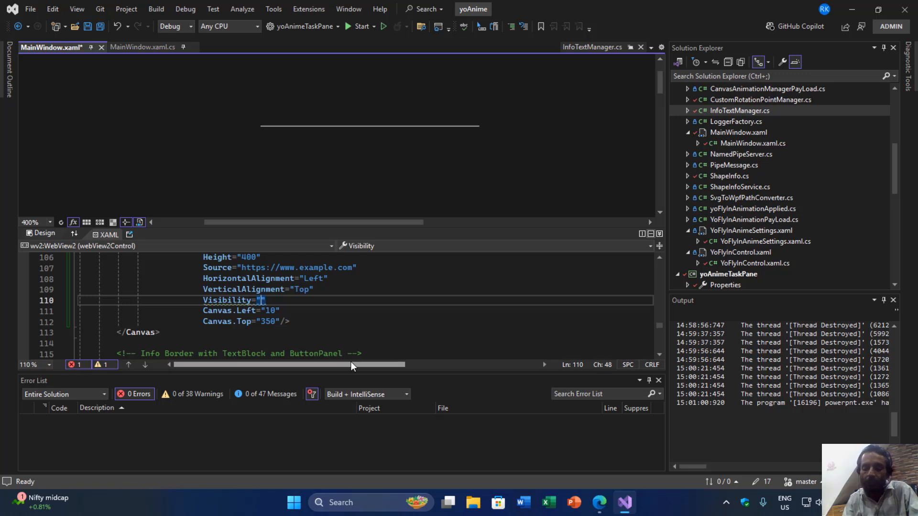
type("Visible")
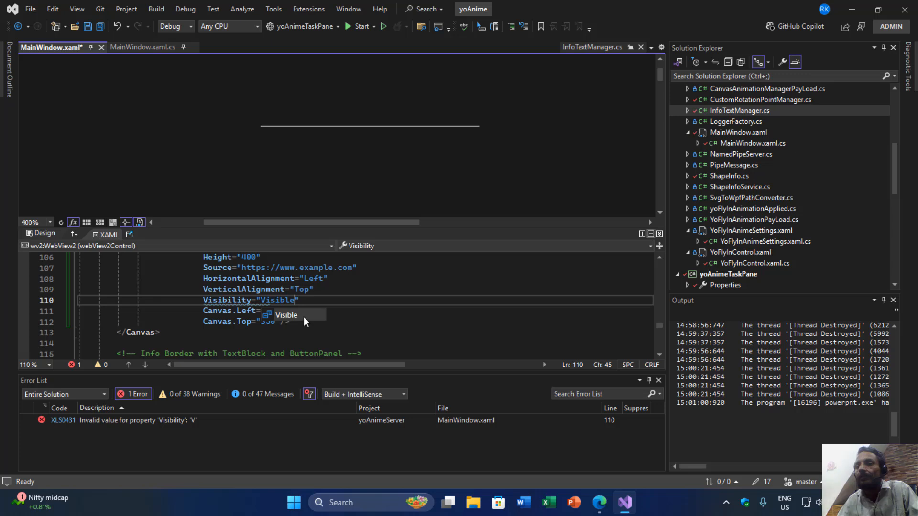
key("Tab")
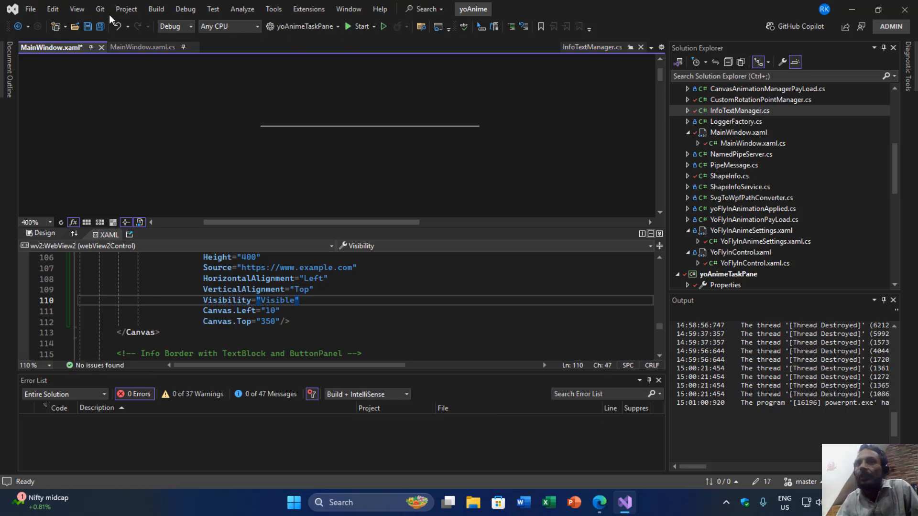
left_click(99, 28)
Clean the yoAnime solution and rebuild it
left_click(160, 11)
left_click(159, 45)
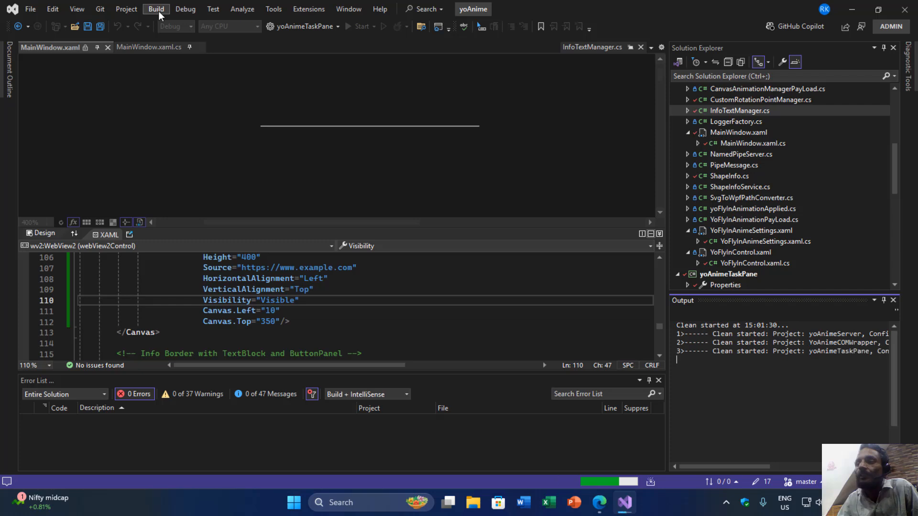
left_click(159, 10)
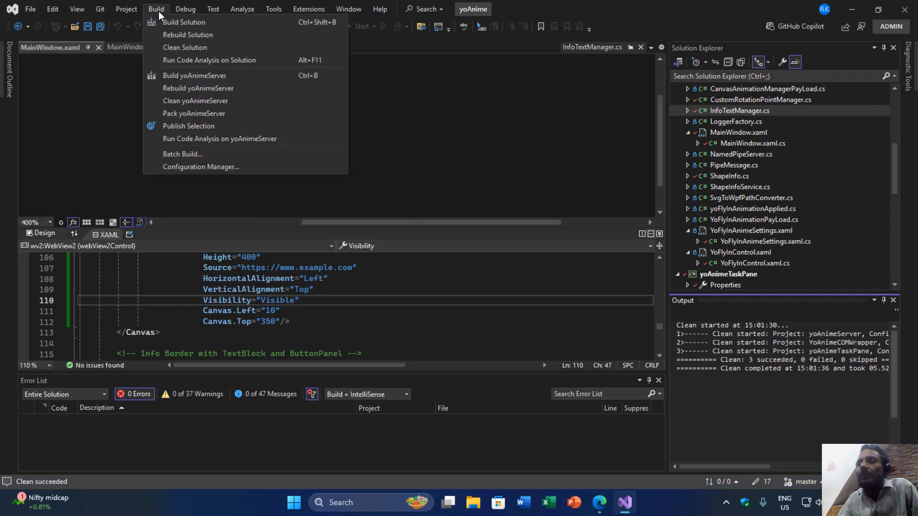
left_click(172, 36)
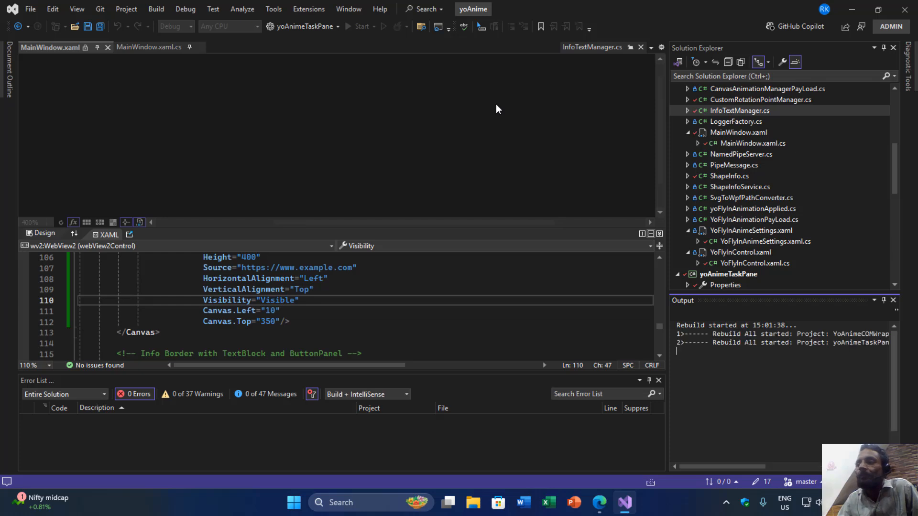
Examine the final entries of CustomRotationPointManager20240920.log in the C: drive's logs folder, and close both windows
left_click(474, 502)
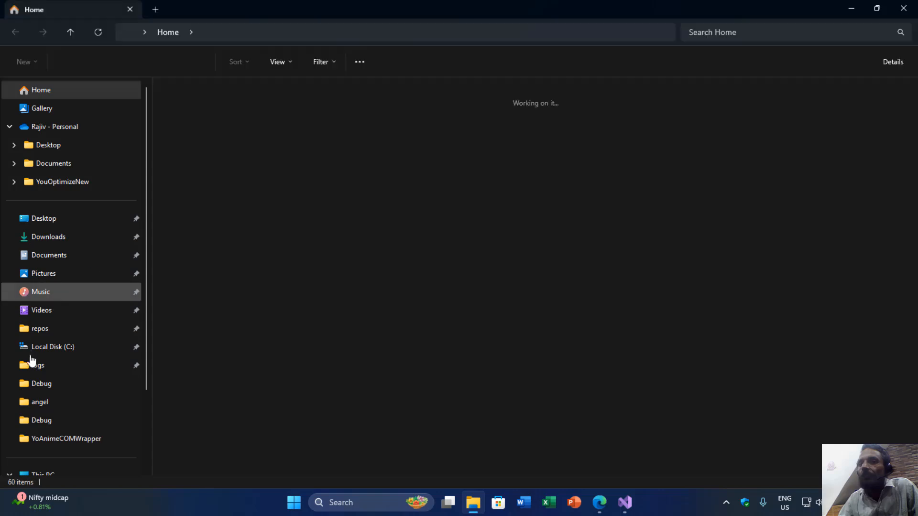
left_click(55, 369)
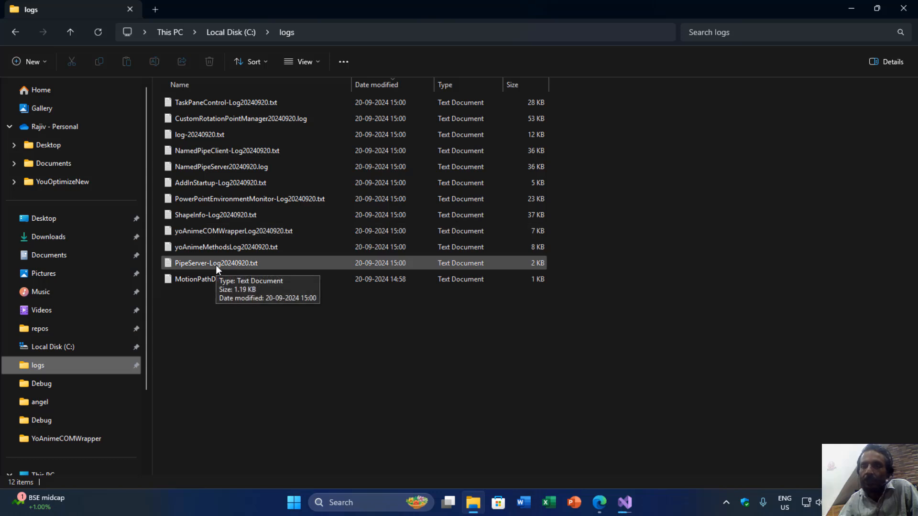
left_click(212, 118)
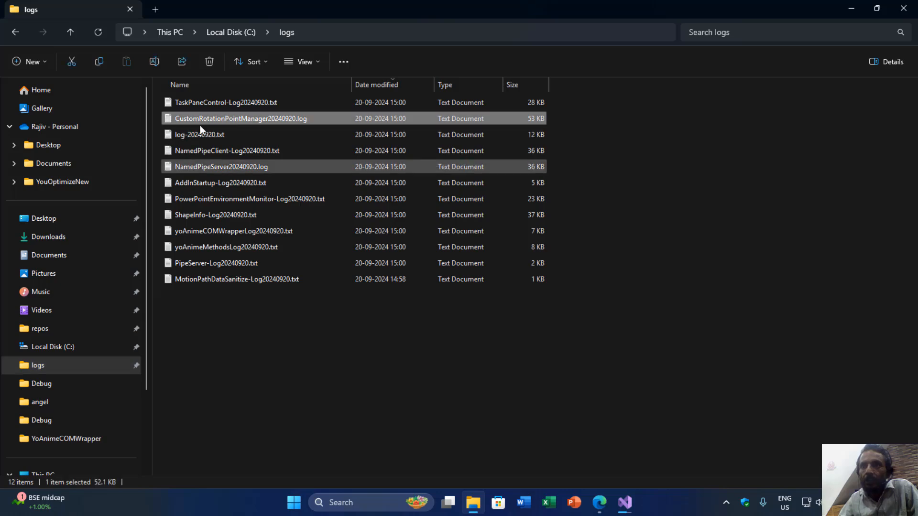
double_click(200, 124)
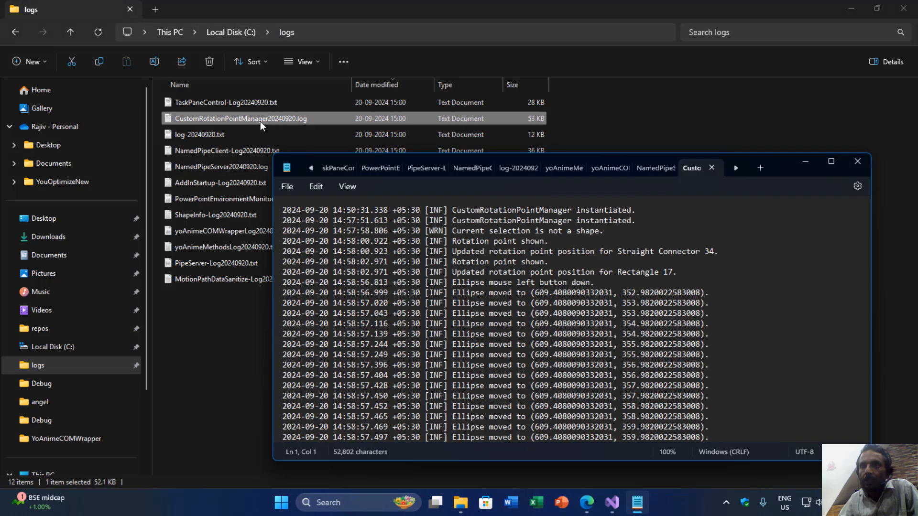
scroll(603, 259, "down", 6)
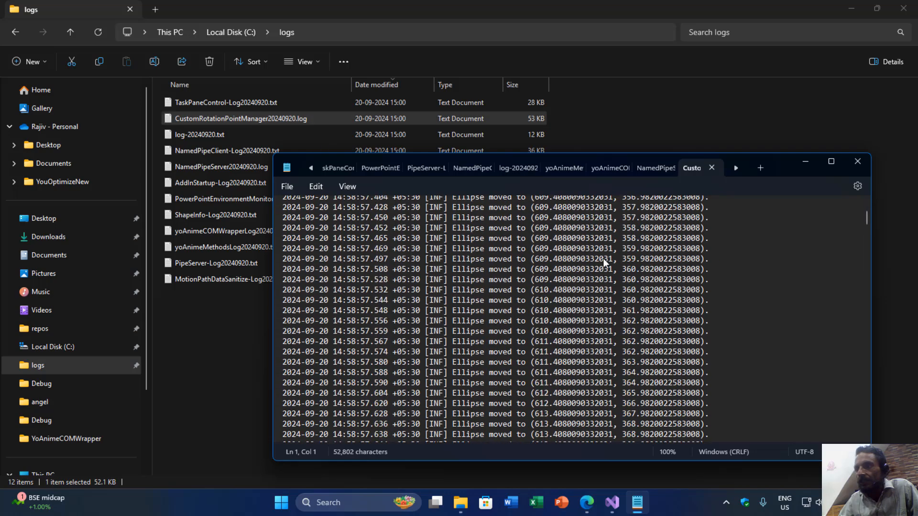
scroll(603, 258, "down", 20)
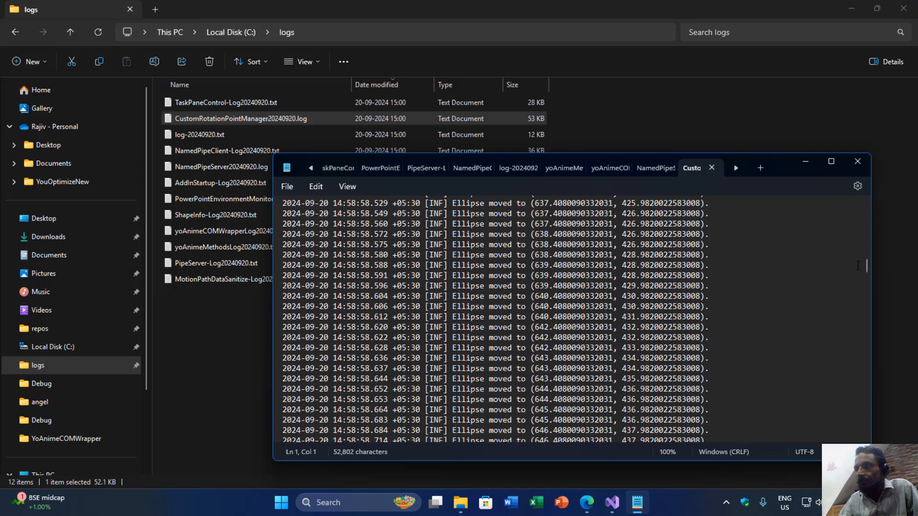
left_click_drag(868, 264, 875, 436)
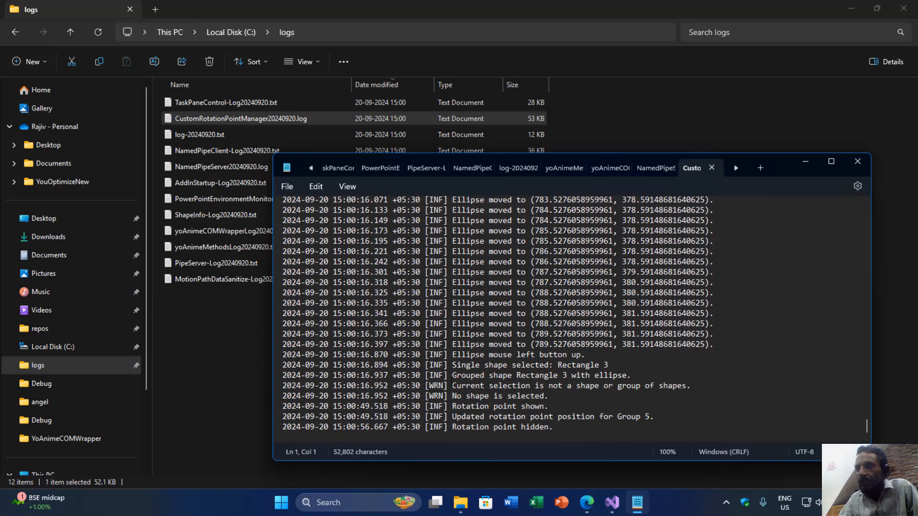
left_click_drag(452, 386, 621, 388)
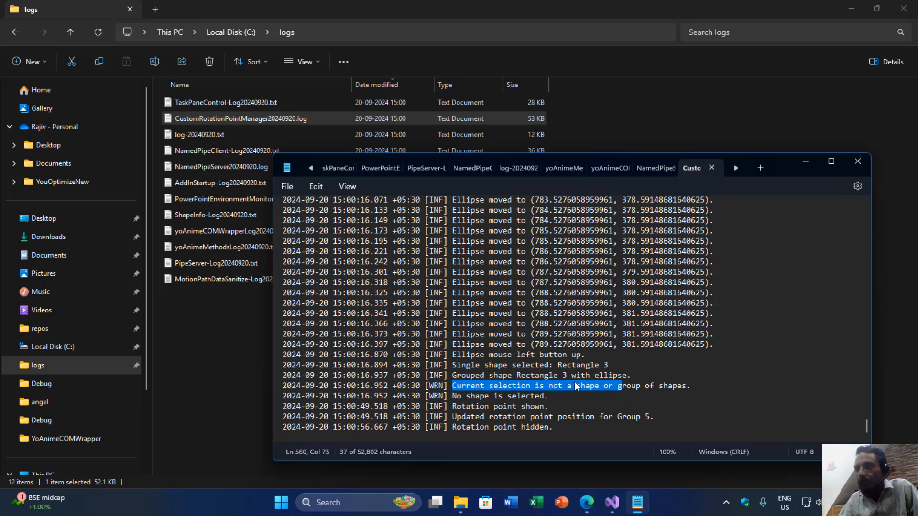
left_click(857, 162)
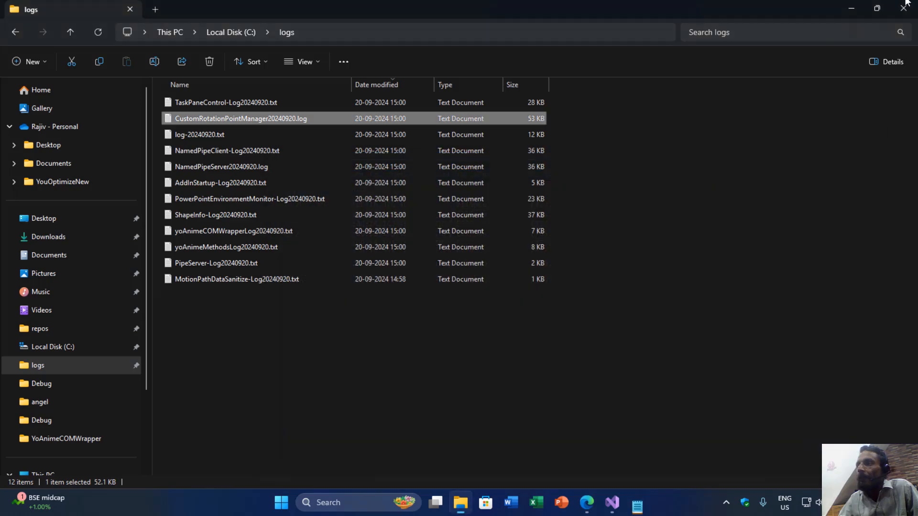
left_click(904, 7)
Start a yoAnimeTaskPane debugging session from the rebuilt solution
left_click(360, 26)
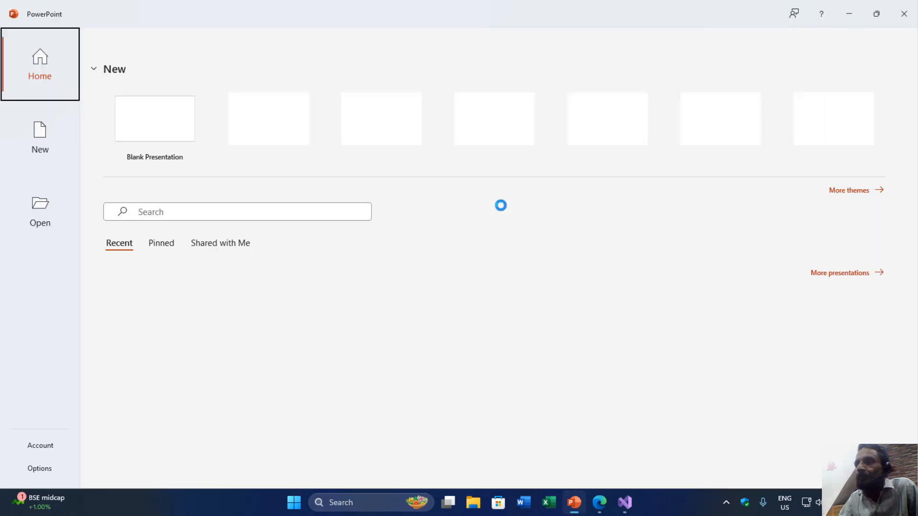
Create a blank presentation, dismiss the subscription notice, and apply the Blank layout to its slide
left_click(147, 116)
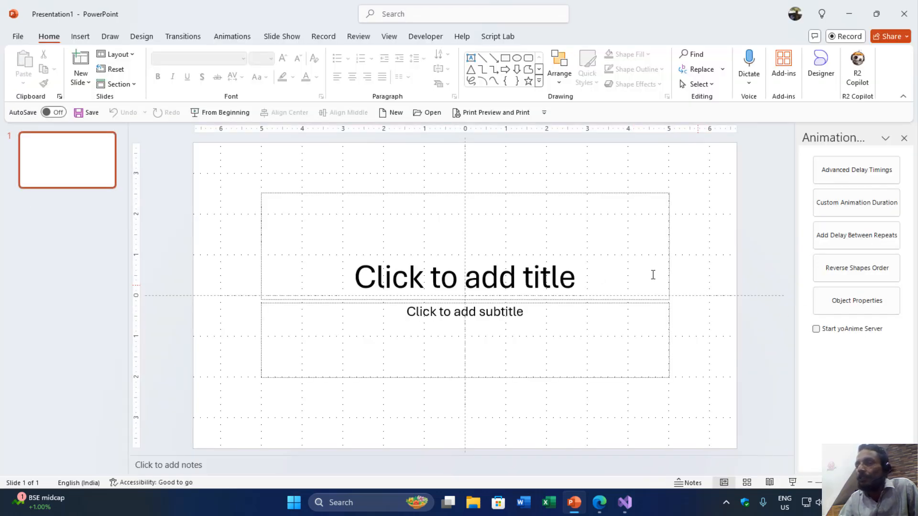
left_click(115, 54)
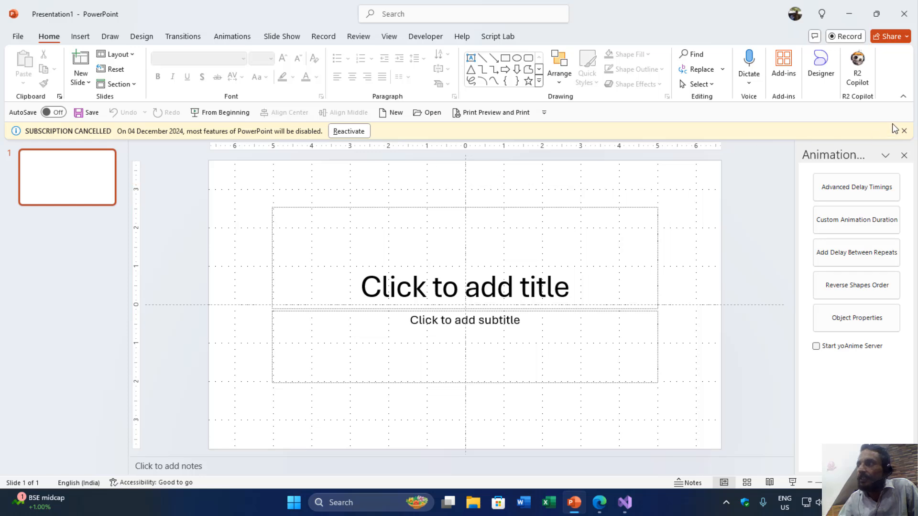
left_click(904, 130)
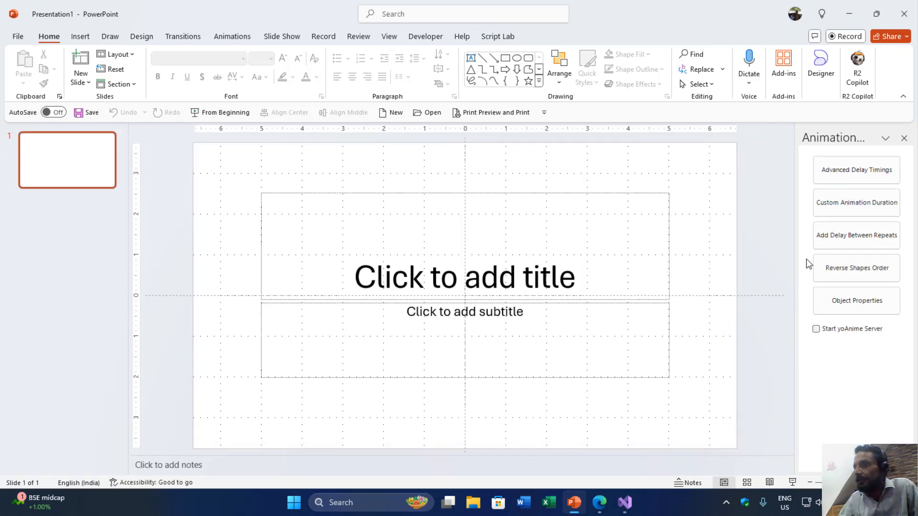
left_click(114, 54)
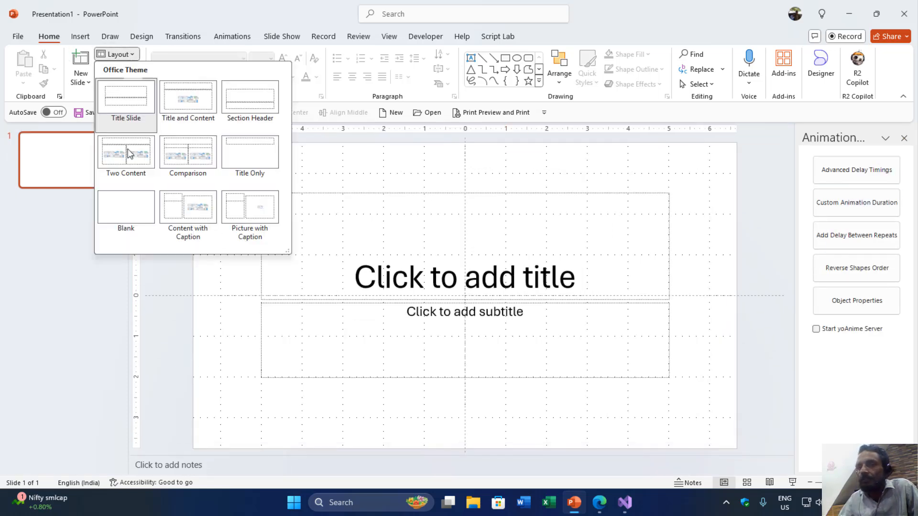
left_click(127, 201)
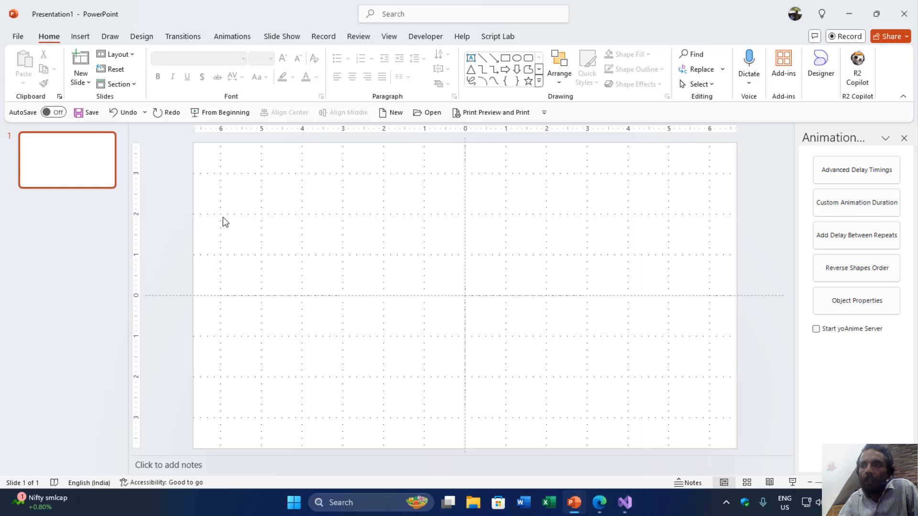
left_click(80, 39)
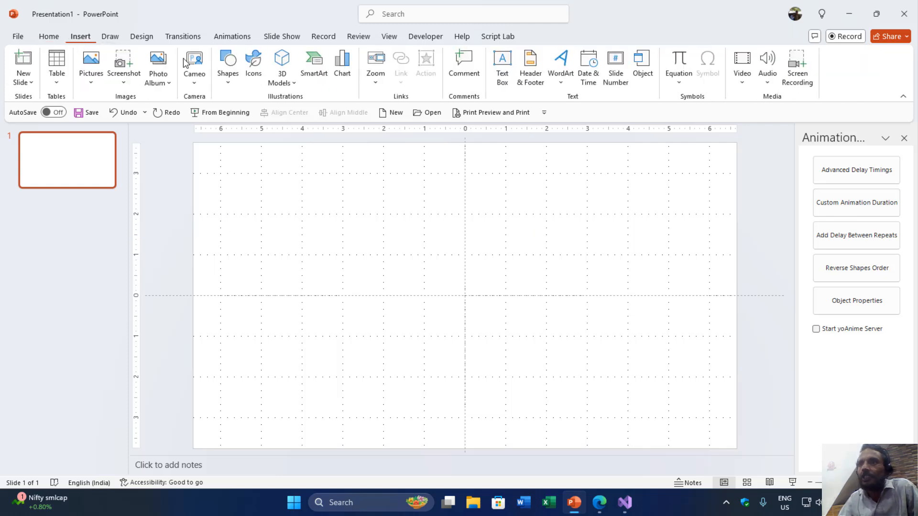
Switch to Visual Studio and review the Info Border markup below the WebView2 control in MainWindow.xaml
left_click(625, 505)
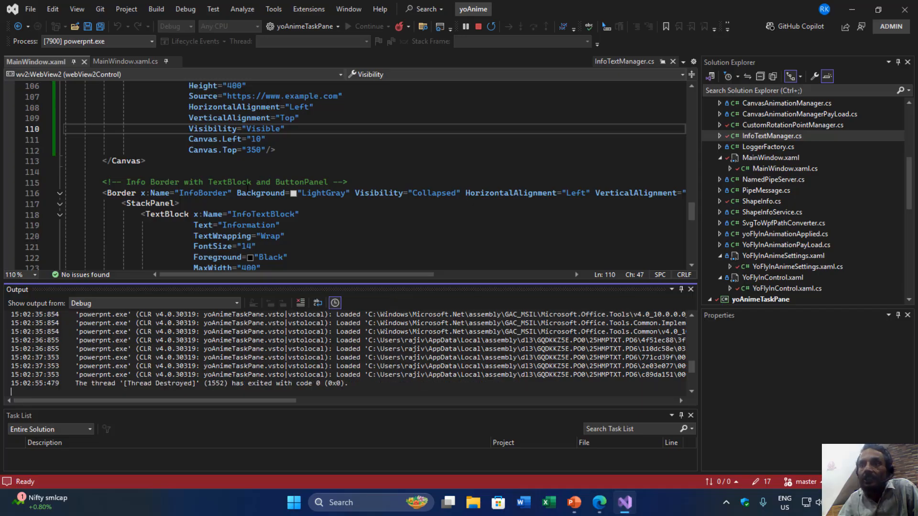
scroll(206, 178, "down", 4)
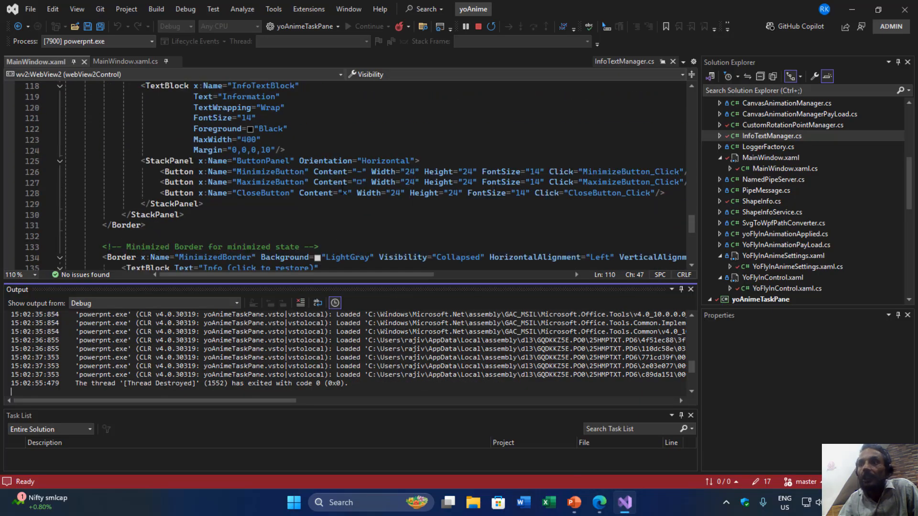
scroll(405, 195, "up", 2)
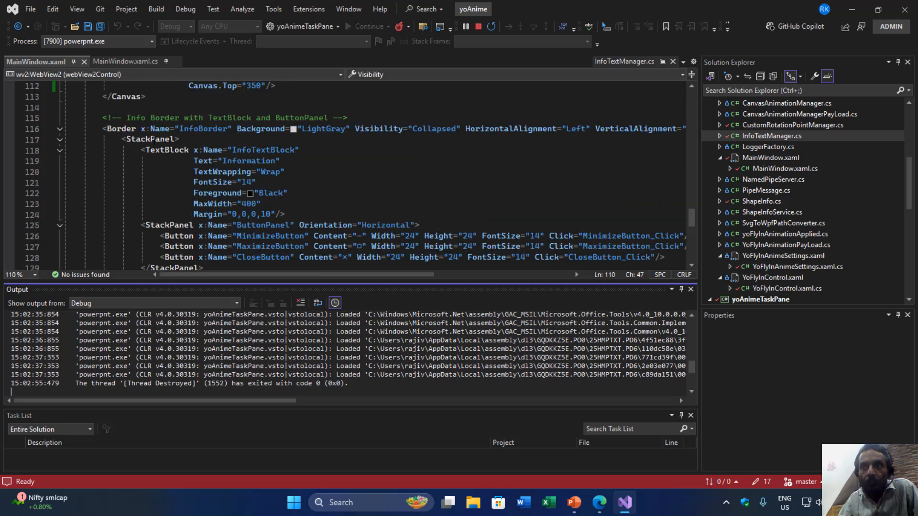
scroll(154, 140, "down", 1)
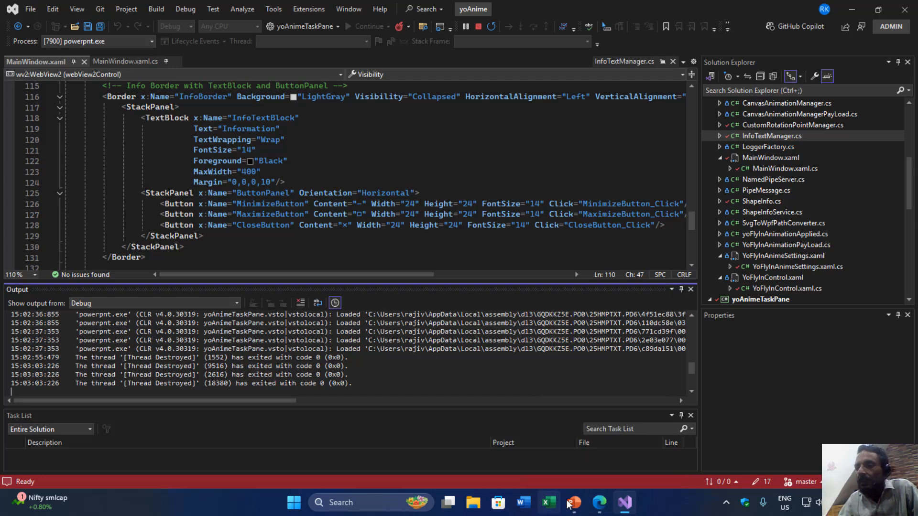
Switch back to PowerPoint, start the yoAnime Server and enable Custom Rotation Point
mouse_move(577, 505)
left_click(573, 454)
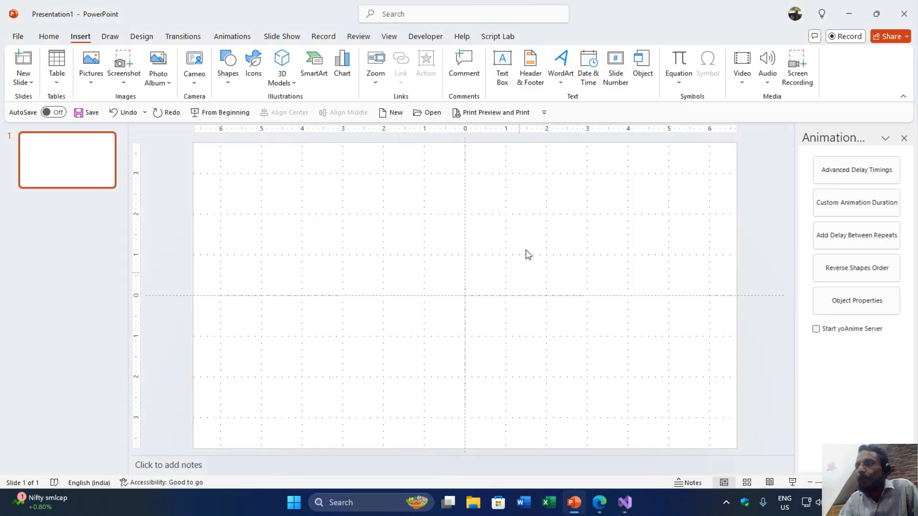
left_click(816, 329)
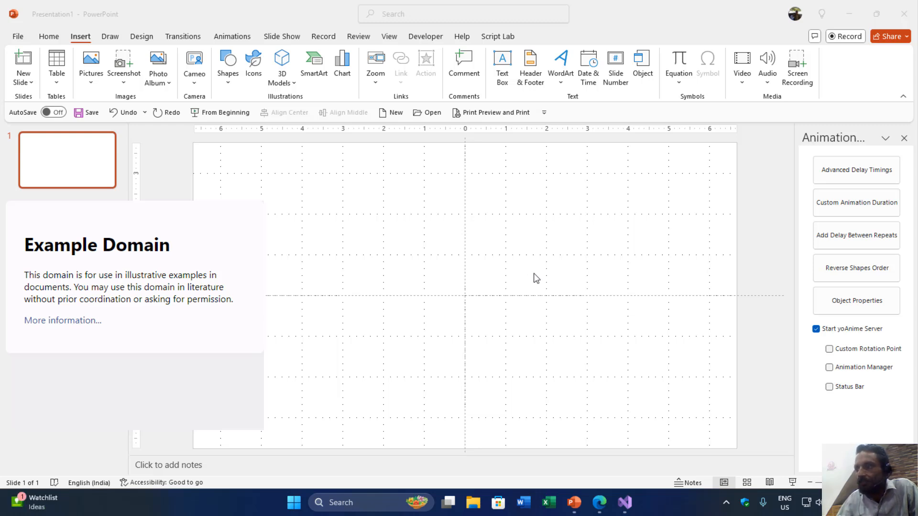
left_click(831, 351)
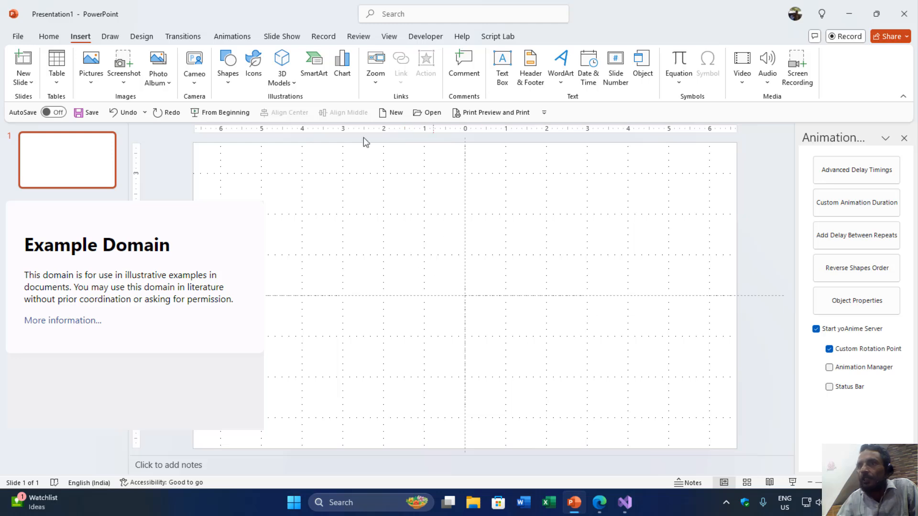
Insert a 1 by 1 inch square on the slide, just above and left of its centre, and deselect it
left_click(228, 67)
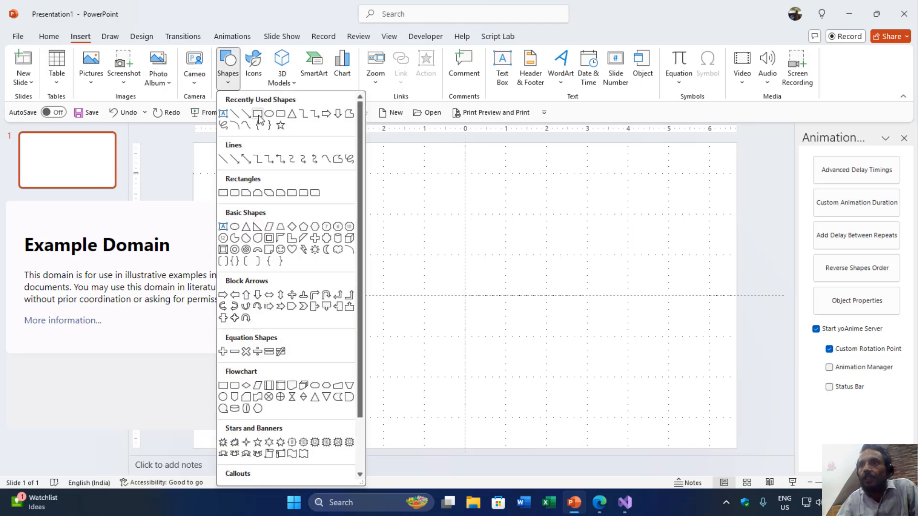
left_click(259, 117)
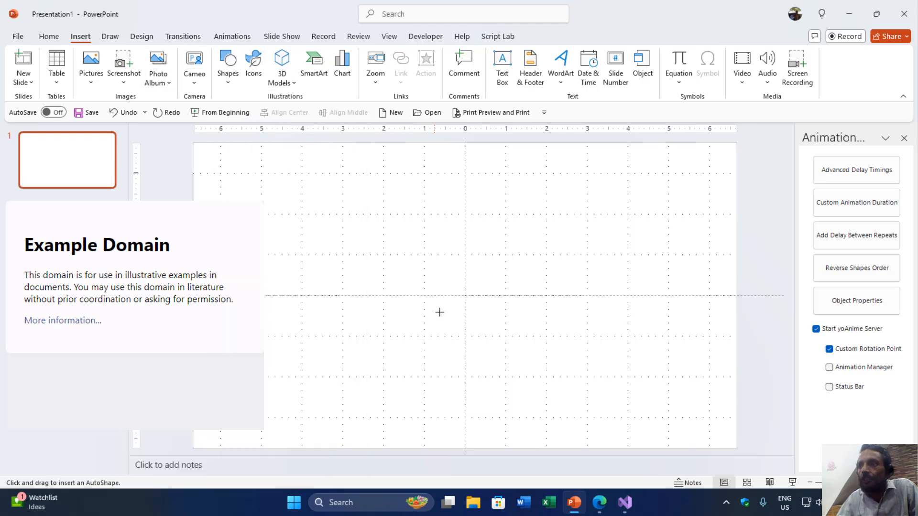
left_click(425, 256)
left_click(577, 279)
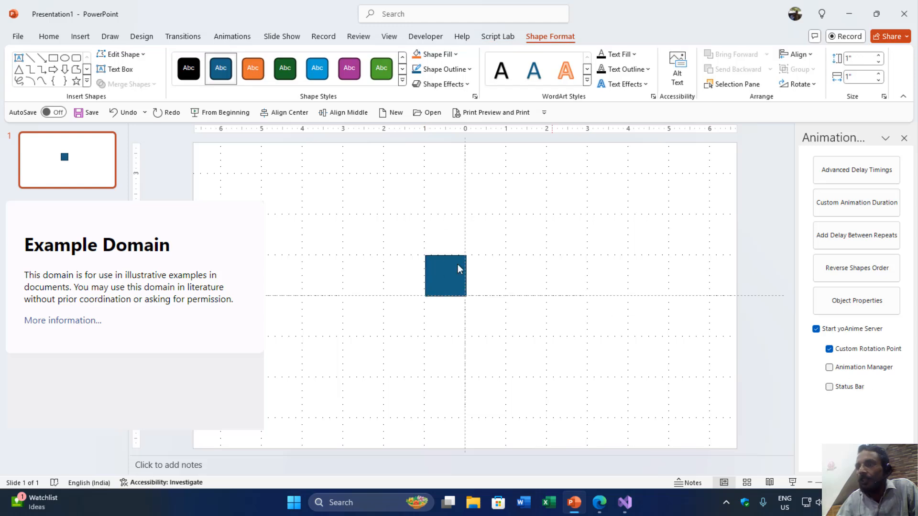
Select the square and run yoGravity repeatedly from its red rotation point marker
left_click(457, 265)
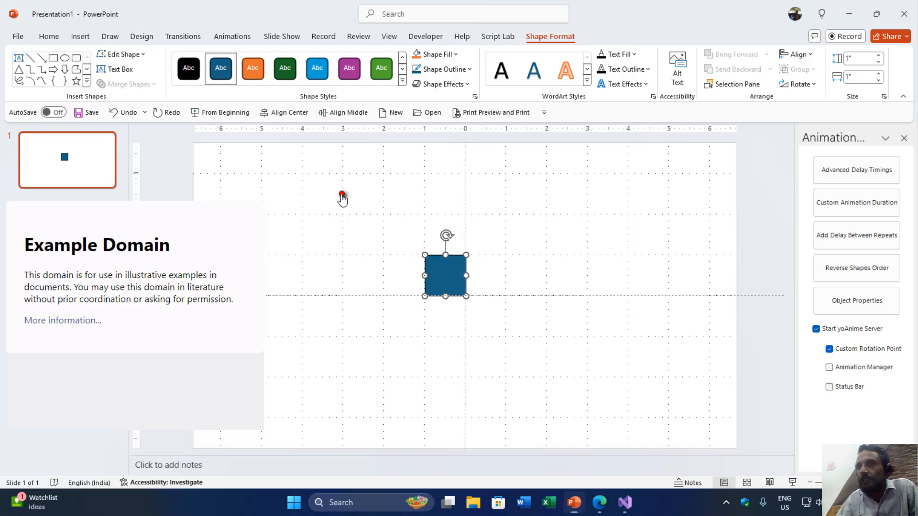
right_click(342, 196)
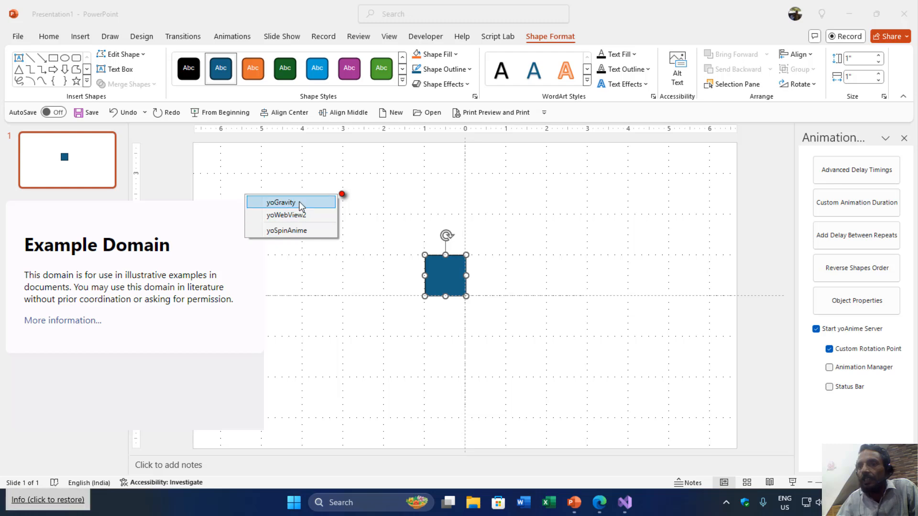
left_click(301, 204)
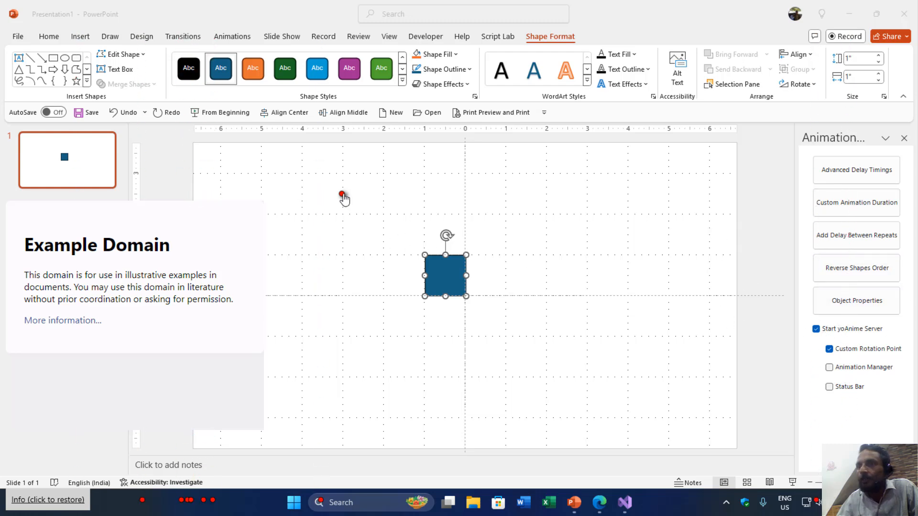
left_click(343, 197)
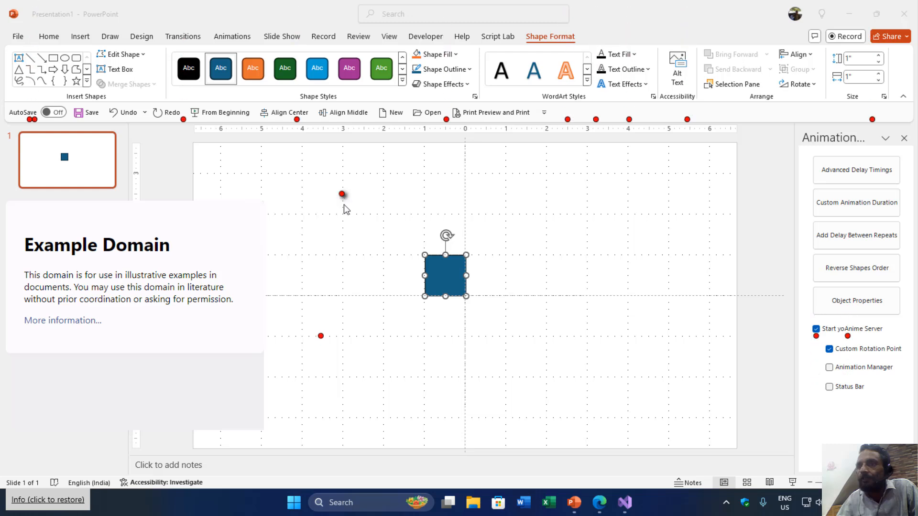
left_click(343, 196)
left_click(325, 203)
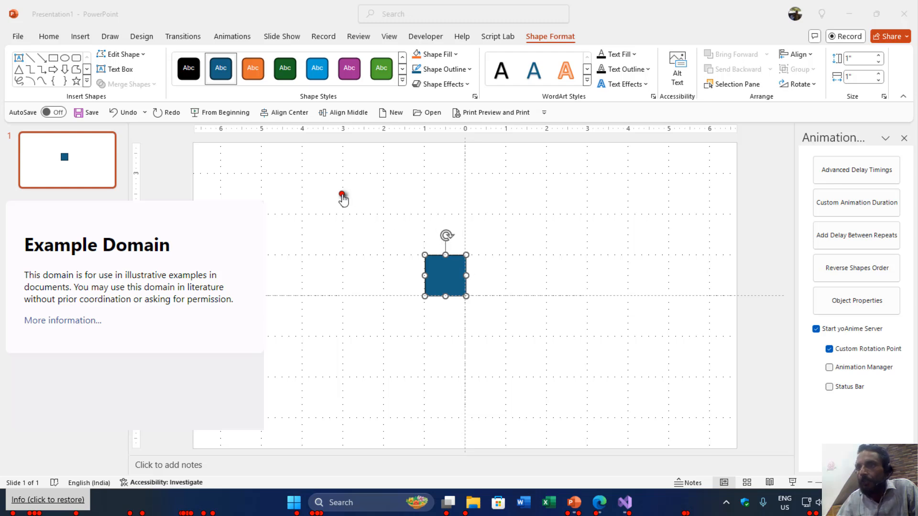
Run yoWebView2 from the red rotation point marker and select the group containing the square
left_click(342, 197)
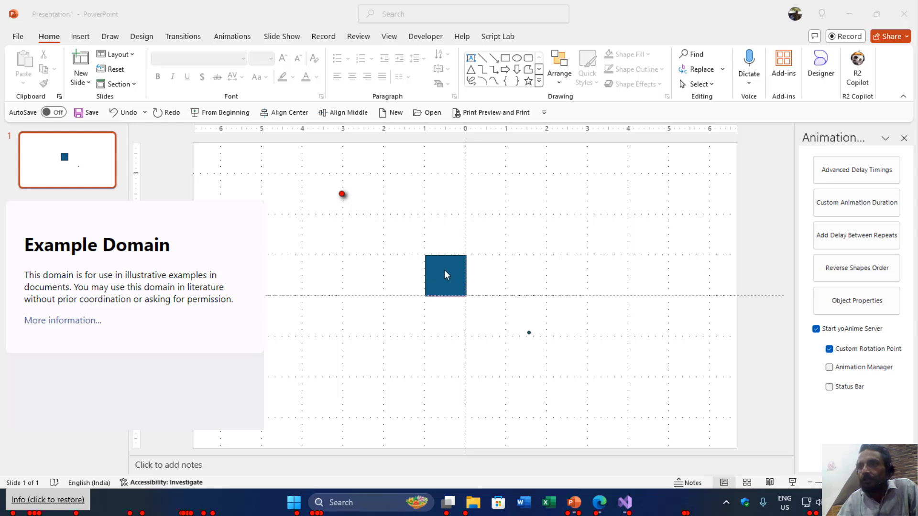
left_click(342, 196)
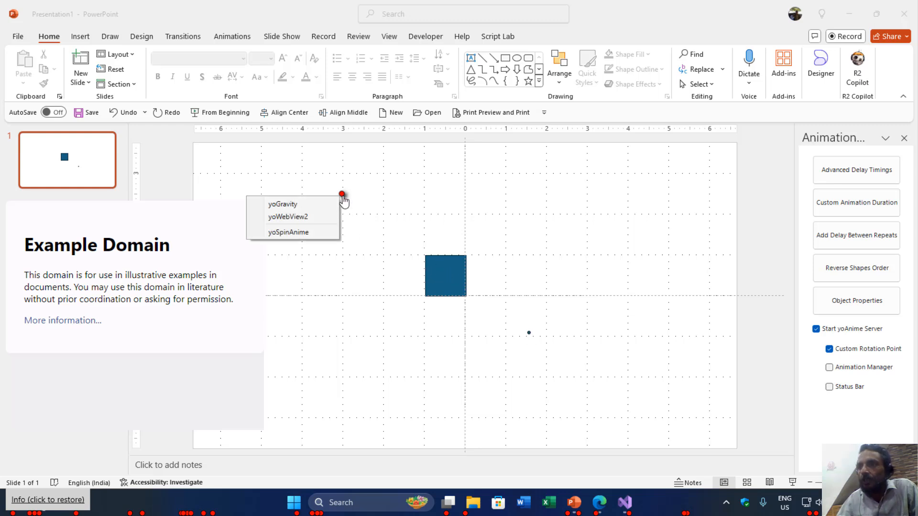
left_click(307, 219)
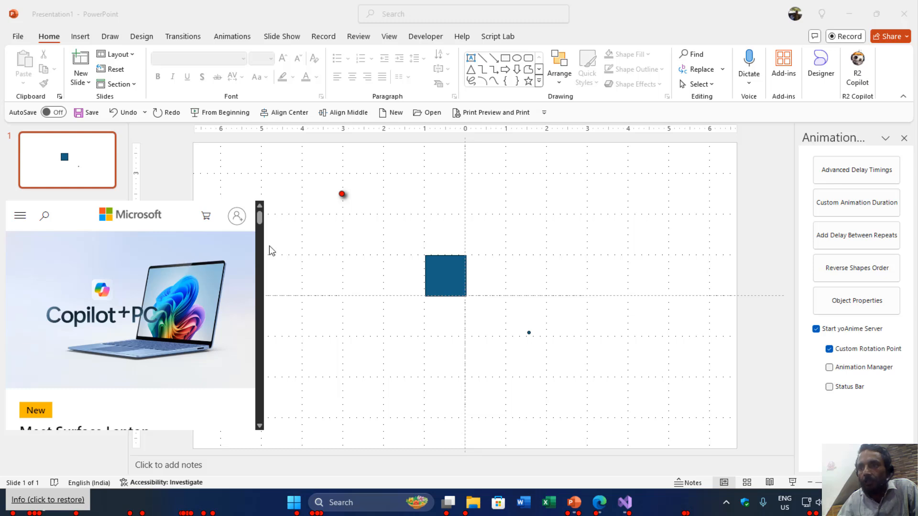
right_click(343, 195)
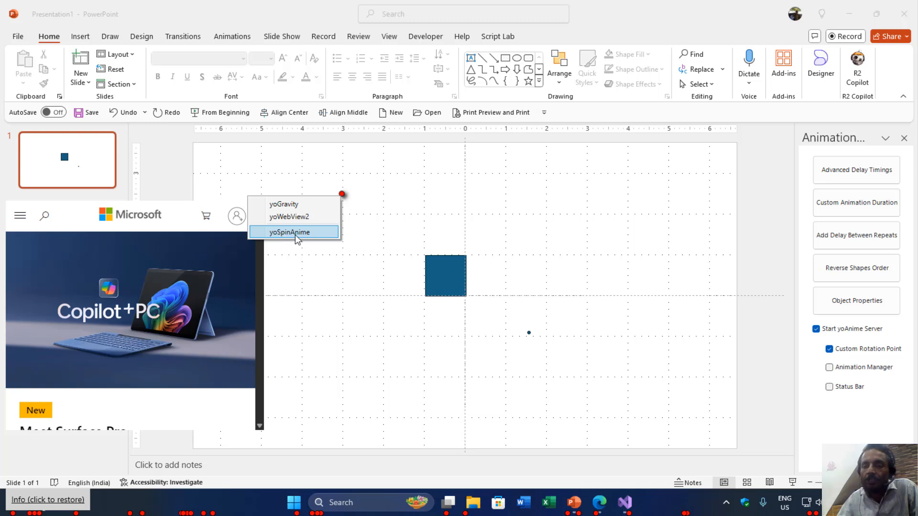
left_click(448, 269)
left_click(448, 272)
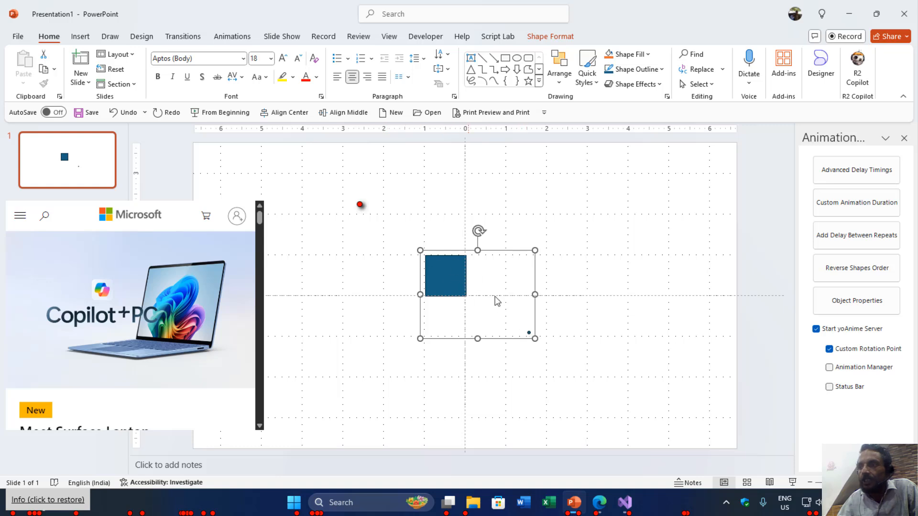
Open the recent presentation Shape Manipulation VBA.pptm and bring up its Visual Basic editor
left_click(18, 37)
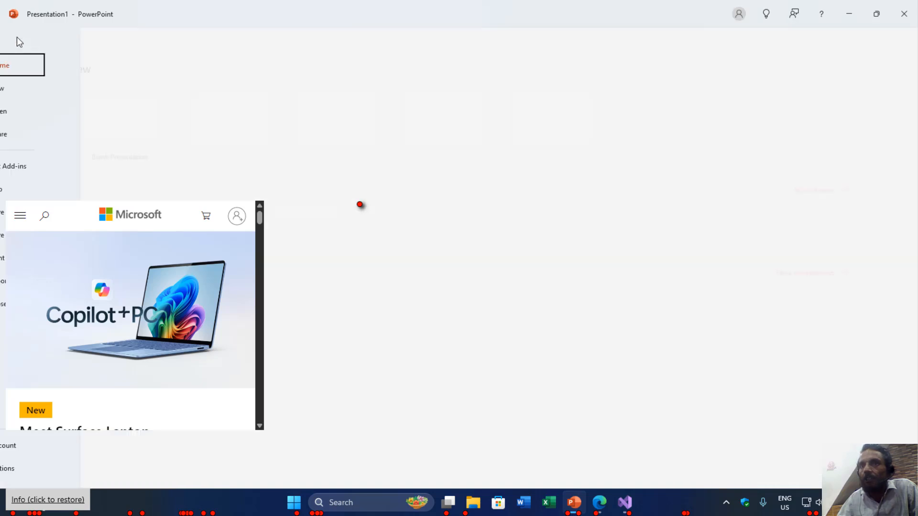
left_click(45, 108)
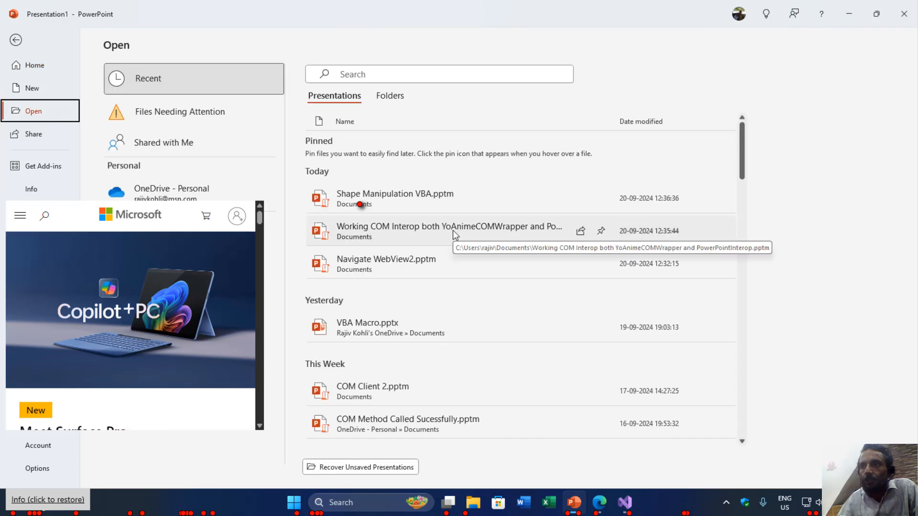
left_click(429, 199)
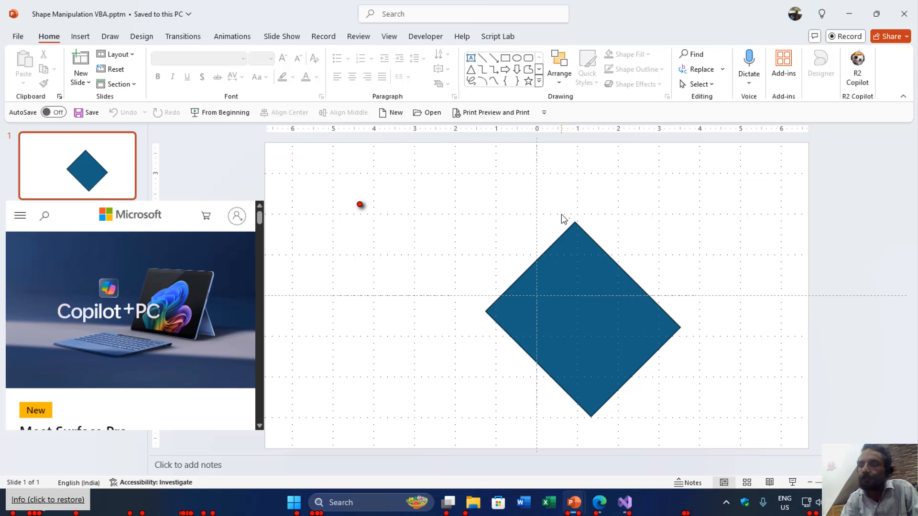
key("alt+F11")
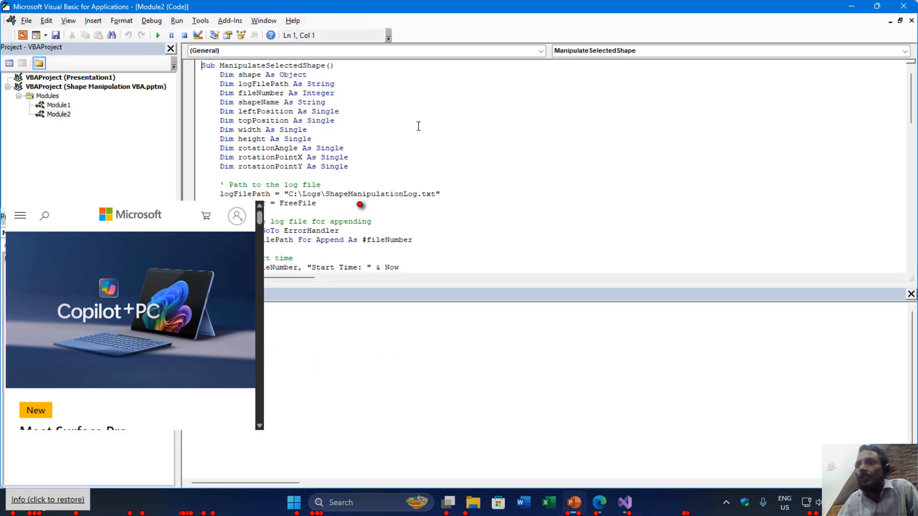
Examine the ManipulateSelectedShape macro in Module2, including its log file path, new shape values and logging code
scroll(421, 139, "down", 2)
scroll(485, 168, "down", 4)
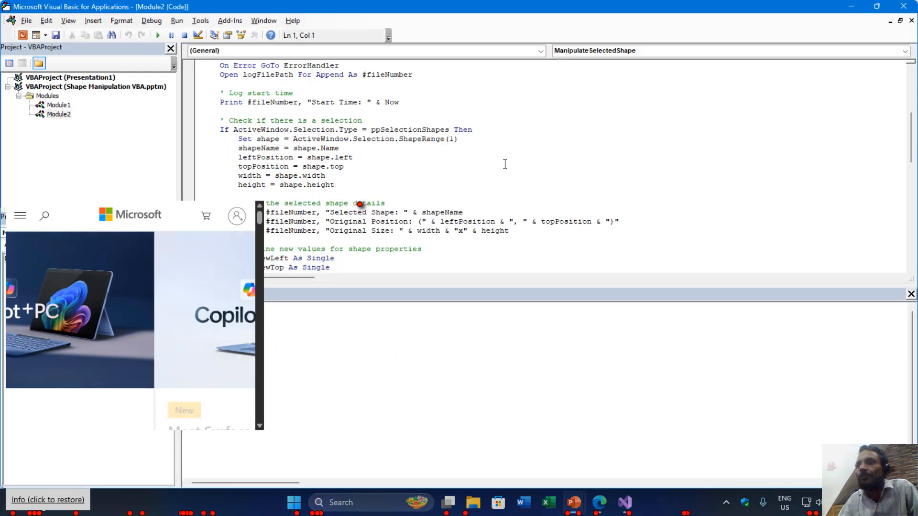
scroll(504, 160, "down", 3)
scroll(509, 151, "down", 2)
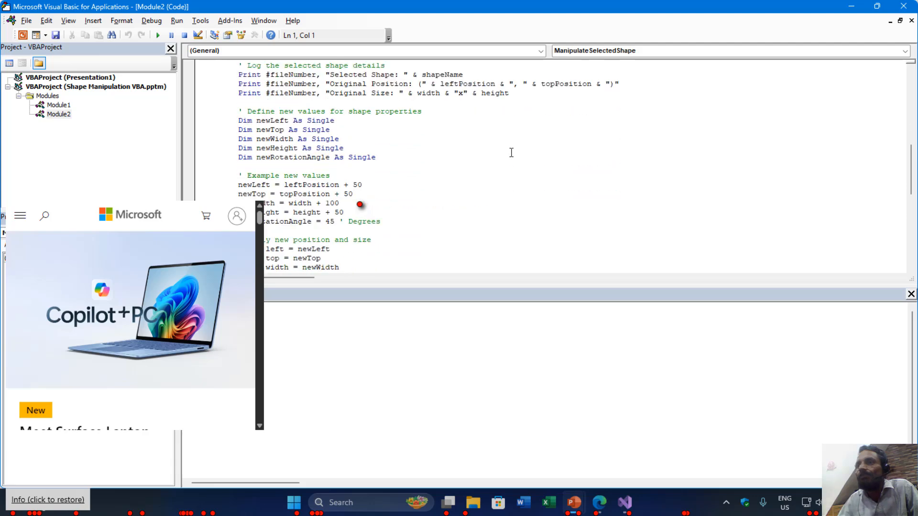
scroll(508, 147, "down", 11)
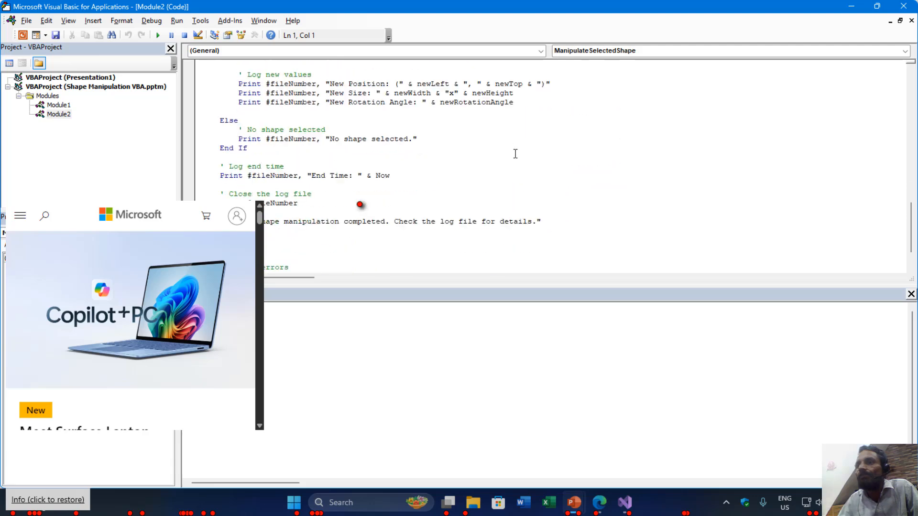
scroll(516, 152, "up", 15)
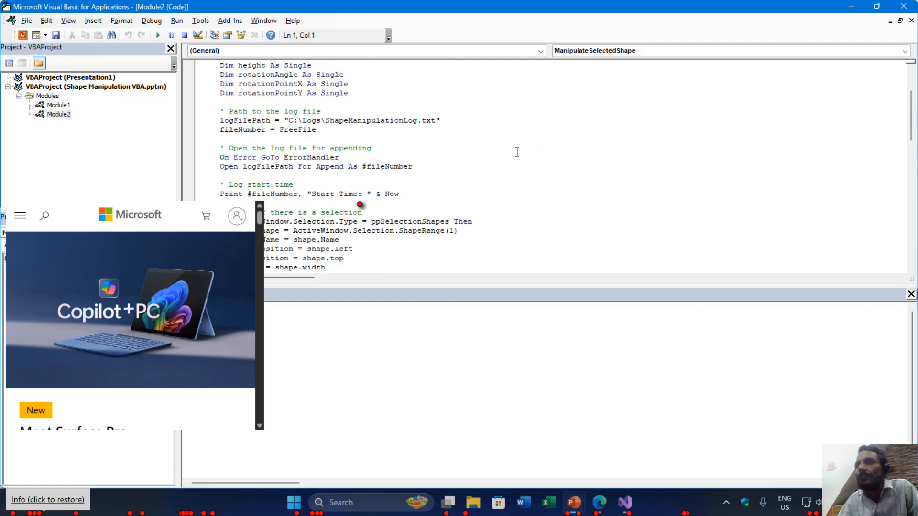
scroll(516, 152, "up", 3)
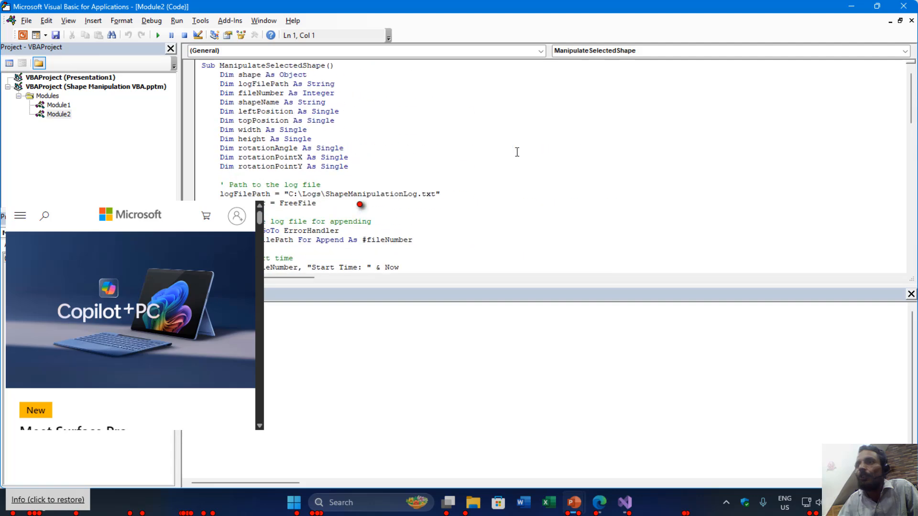
Examine the rest of ManipulateSelectedShape in Module2 and the logging and COM object setup of TestYoAnimeMethods in Module1
scroll(463, 161, "down", 7)
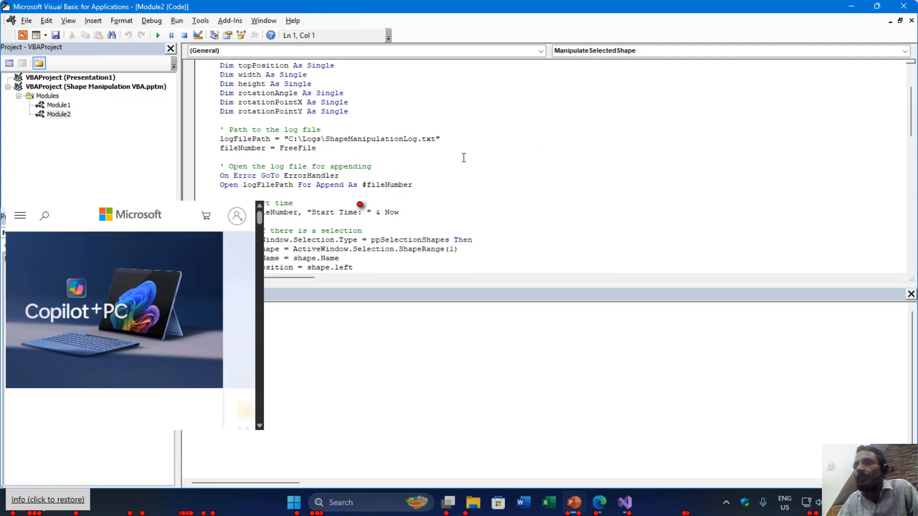
scroll(465, 164, "down", 1)
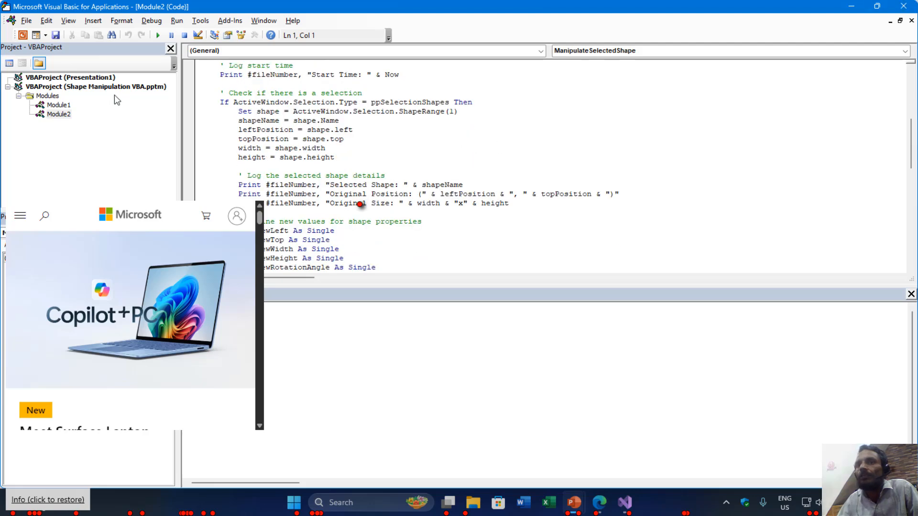
left_click(58, 105)
double_click(58, 105)
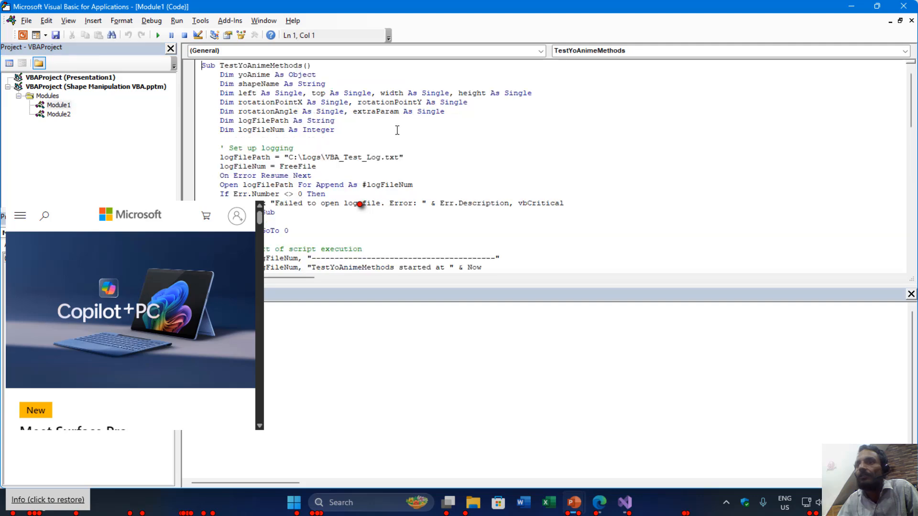
scroll(422, 128, "down", 5)
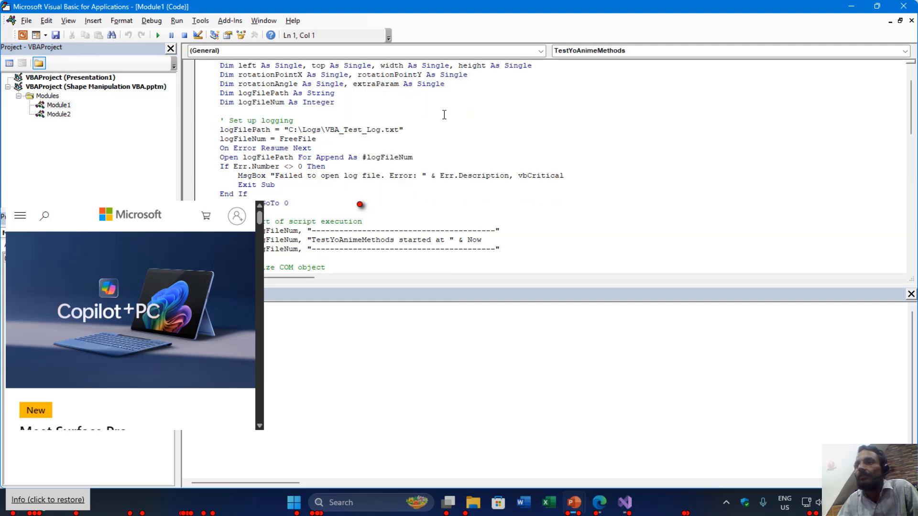
scroll(449, 118, "down", 2)
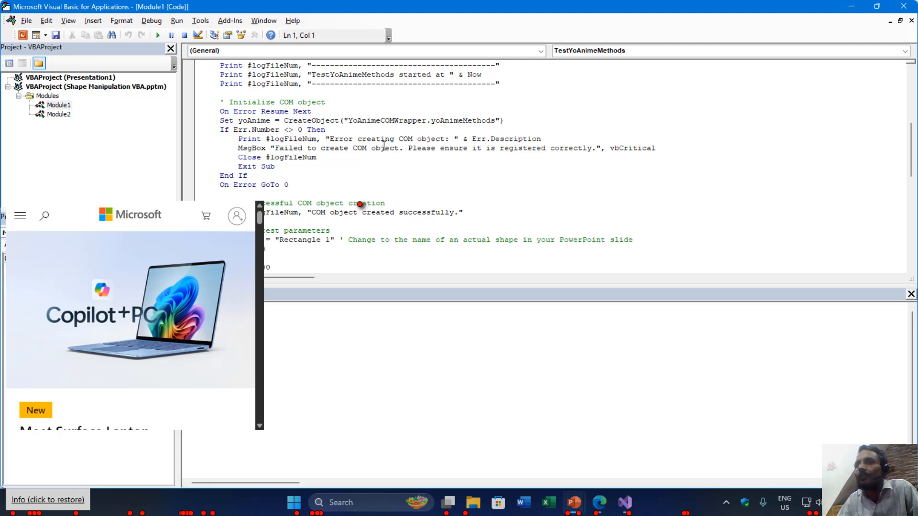
scroll(366, 127, "up", 4)
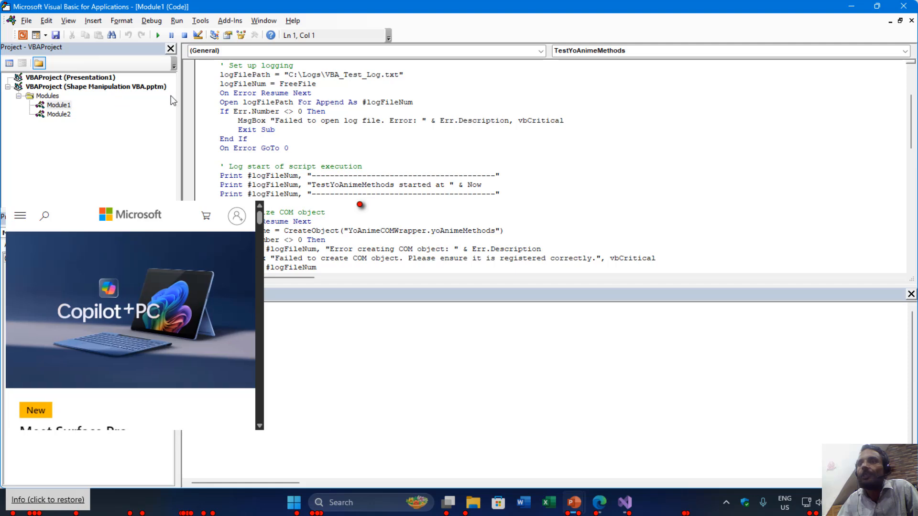
scroll(419, 112, "up", 3)
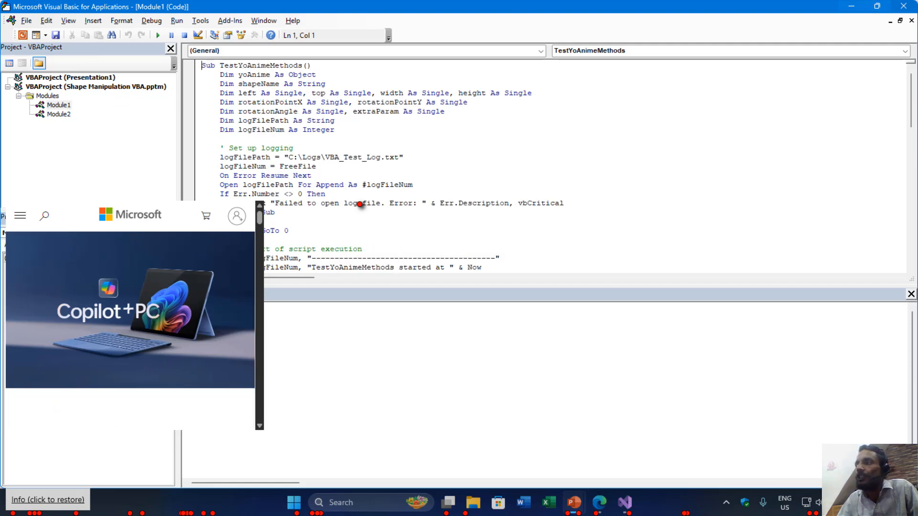
Close the Visual Basic editor, select the blue shape on the slide and undo its last rotation
left_click(904, 7)
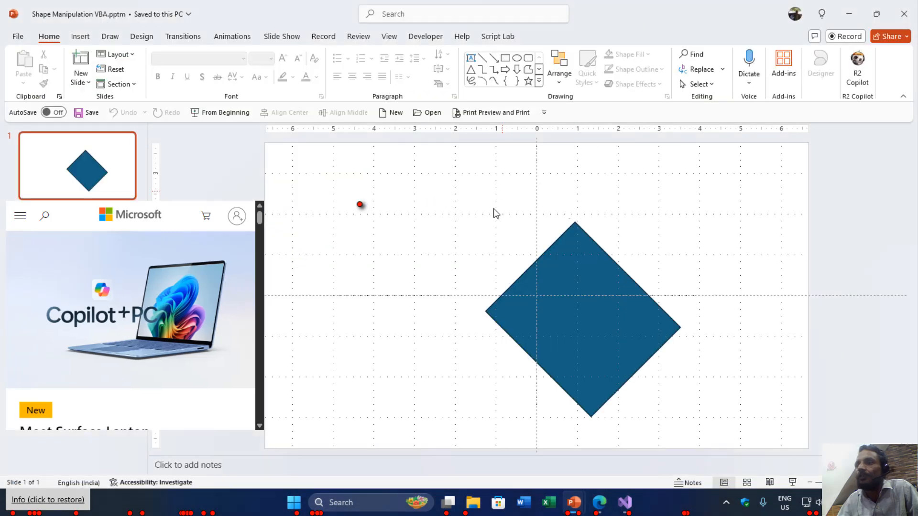
left_click(569, 260)
key("ctrl+z")
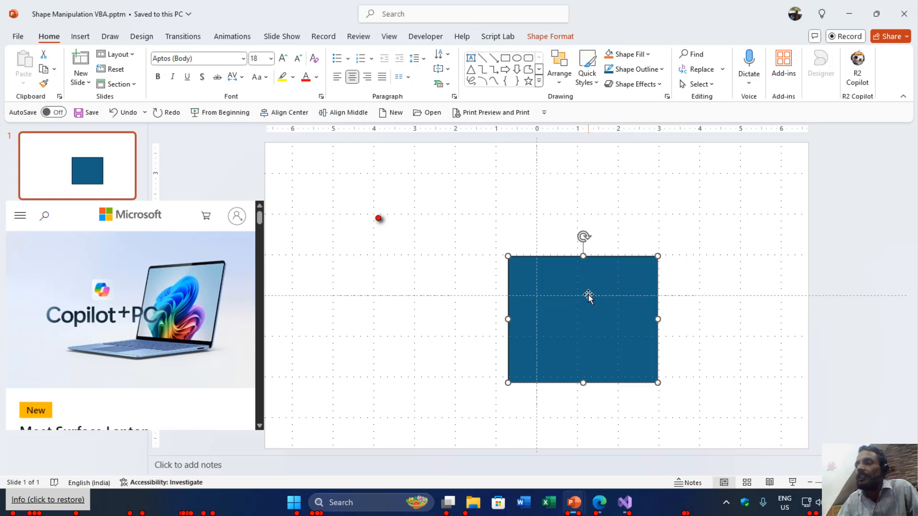
Switch to Presentation1 and turn off Custom Rotation Point and the yoAnime Server
left_click(474, 504)
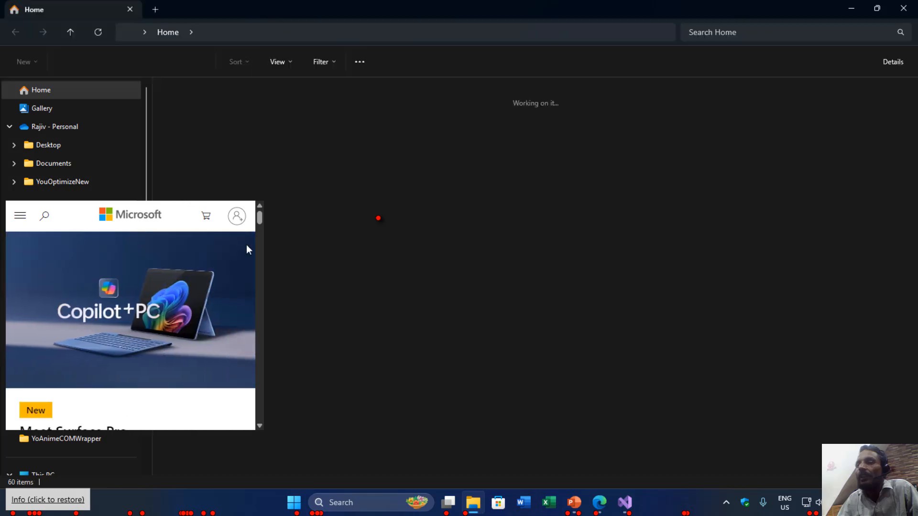
mouse_move(573, 501)
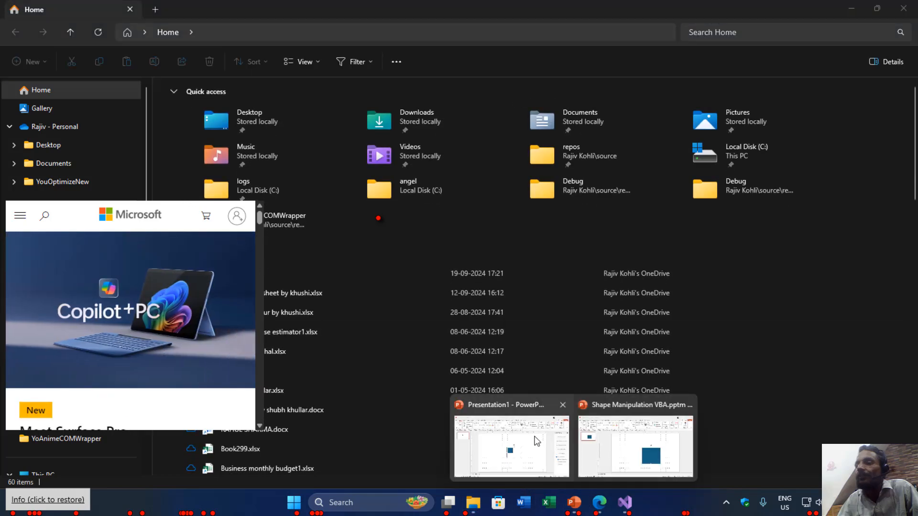
left_click(596, 435)
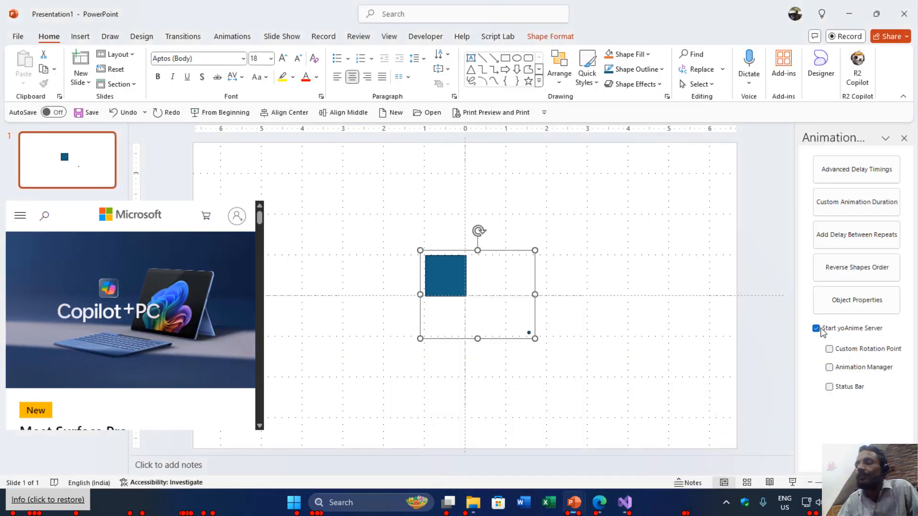
Open yoAnimeMethodsLog20240920.txt from the logs folder in File Explorer, read through to its latest entries and close it
left_click(473, 502)
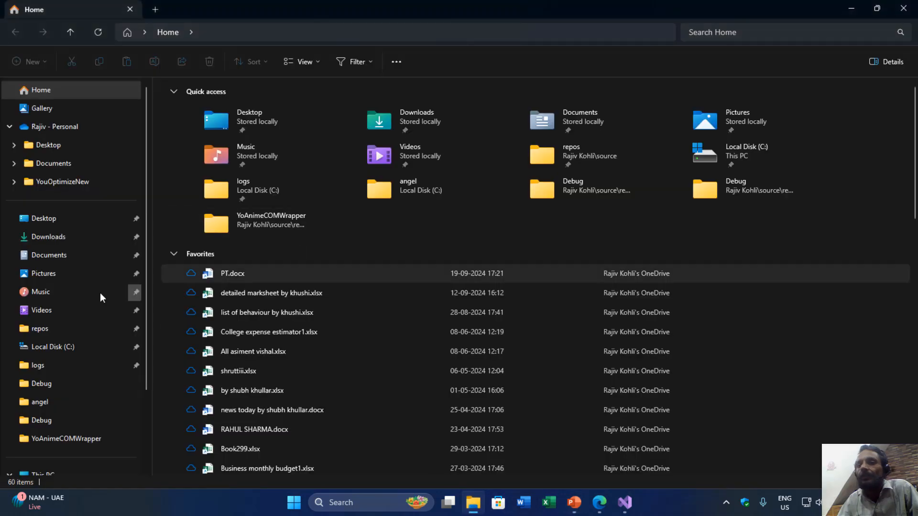
left_click(38, 366)
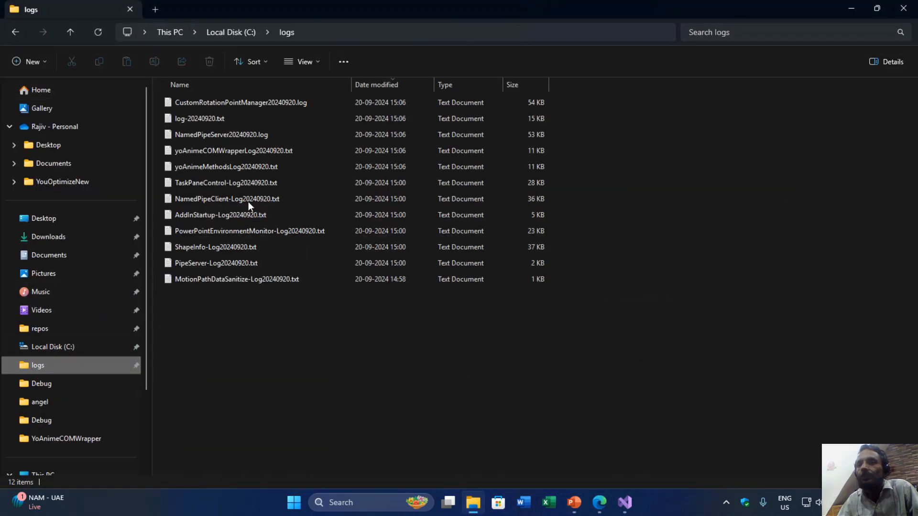
left_click(236, 167)
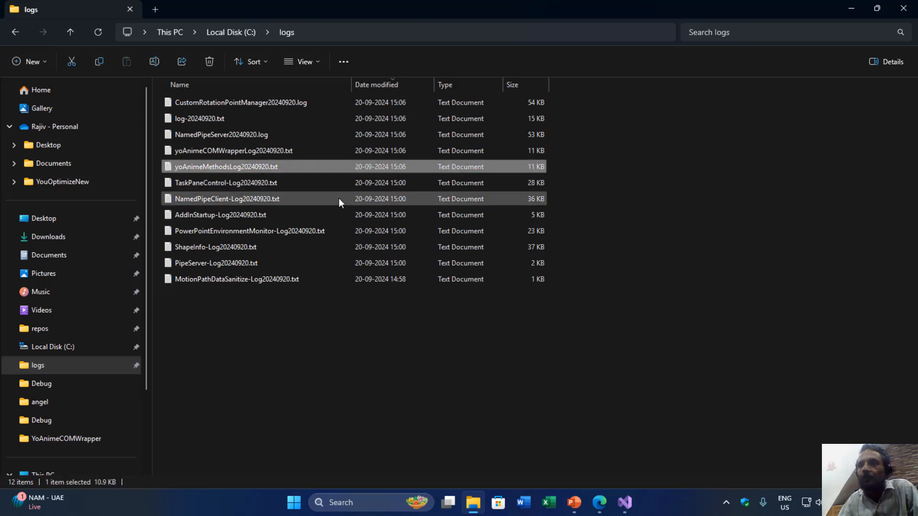
key("Return")
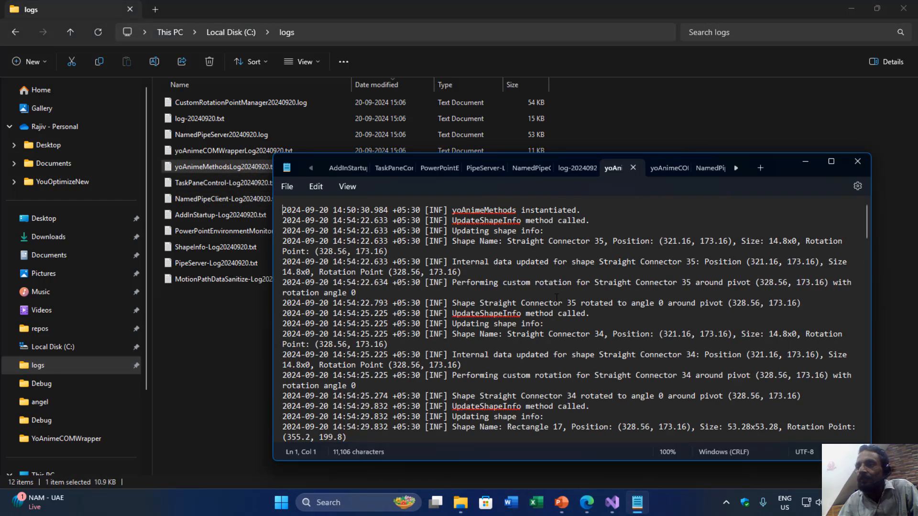
scroll(556, 297, "down", 15)
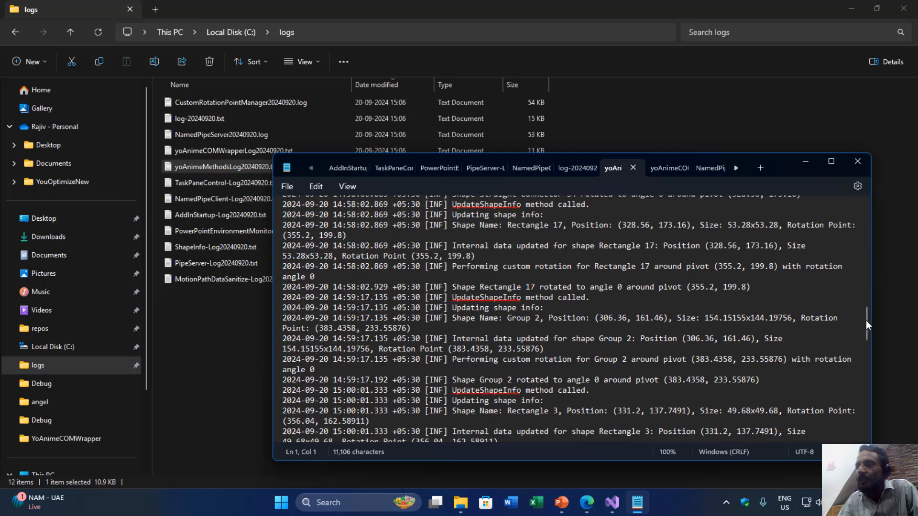
left_click_drag(868, 325, 868, 426)
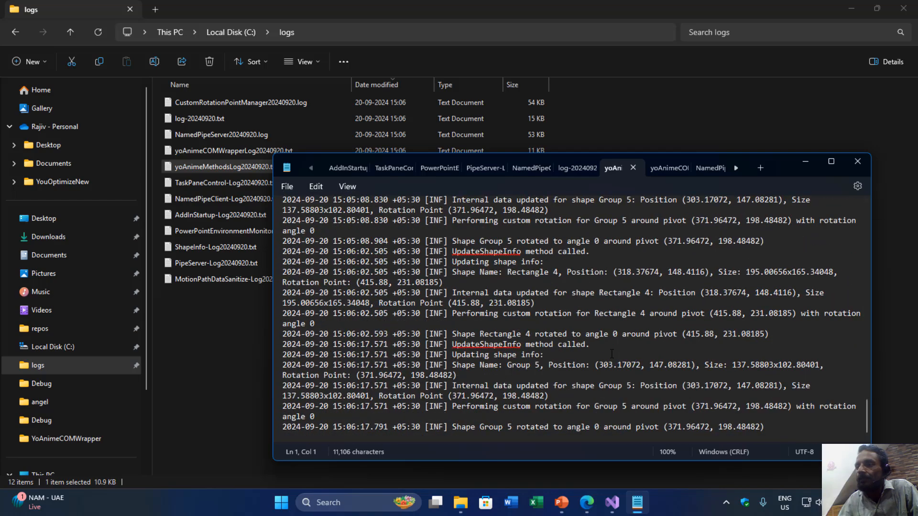
left_click(857, 162)
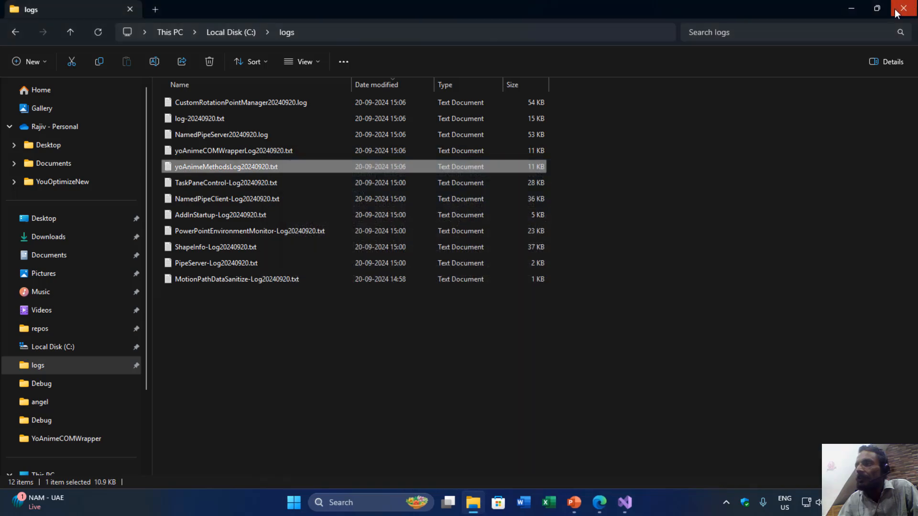
Return to Presentation1 in PowerPoint and start the yoAnime Server with Custom Rotation Point enabled
key("alt+Tab")
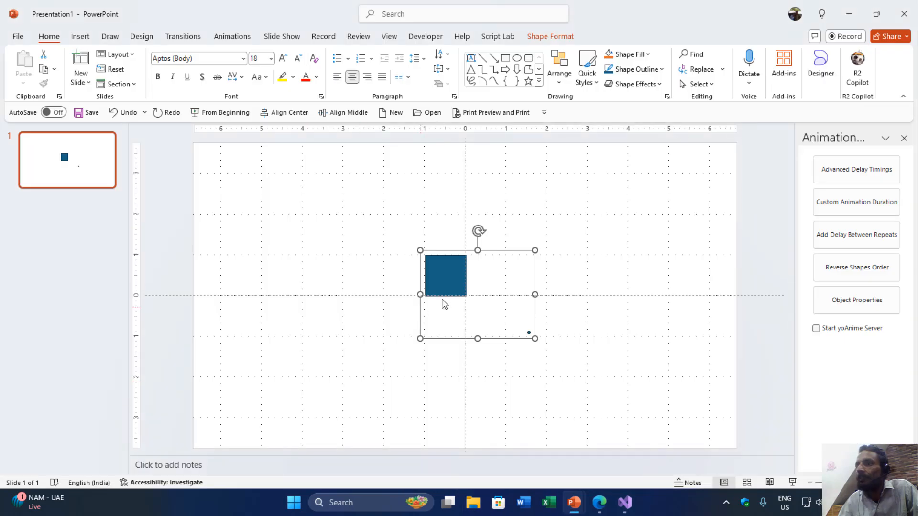
left_click(831, 329)
left_click(830, 348)
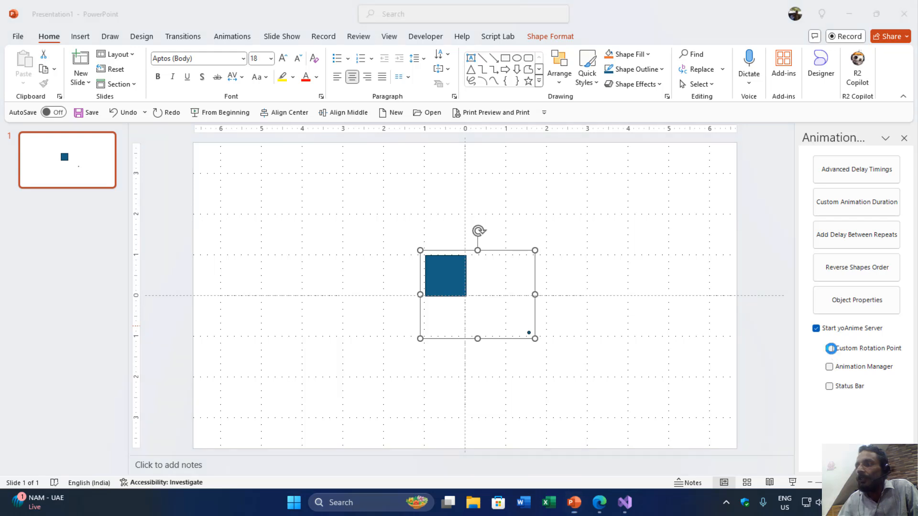